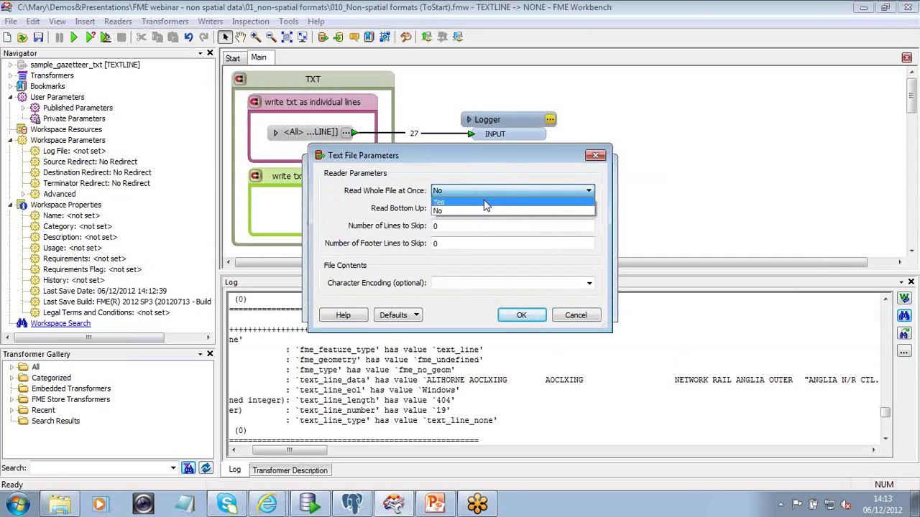
Step: Add the text file reader with Read Whole File at Once set to Yes and reconnect the Logger to it
click(486, 204)
click(523, 317)
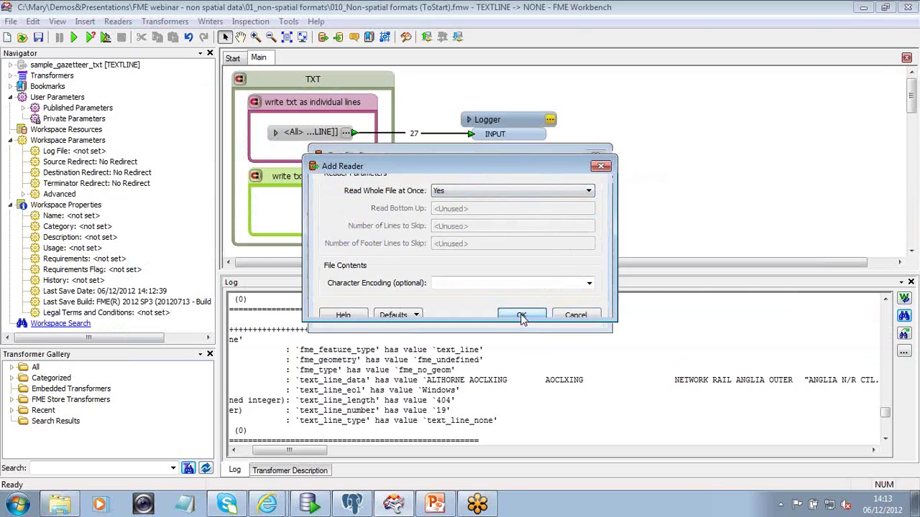
click(524, 303)
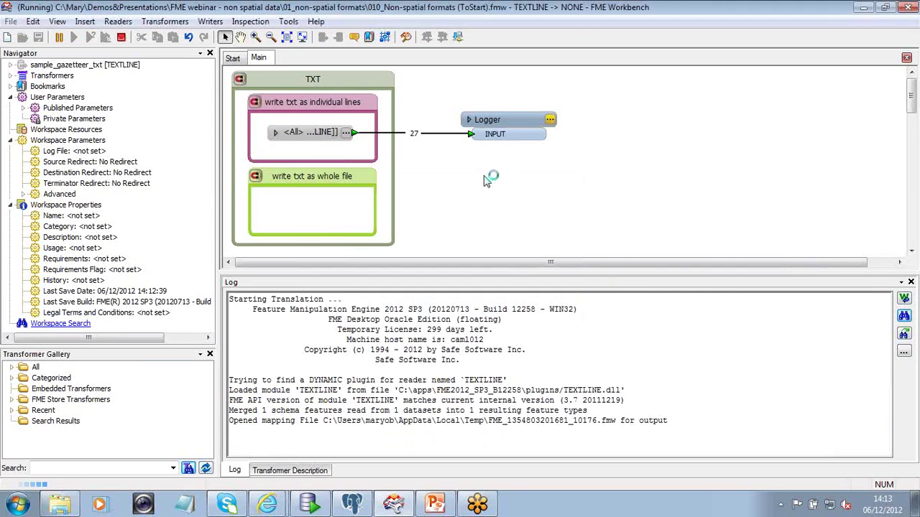
drag(519, 128, 515, 203)
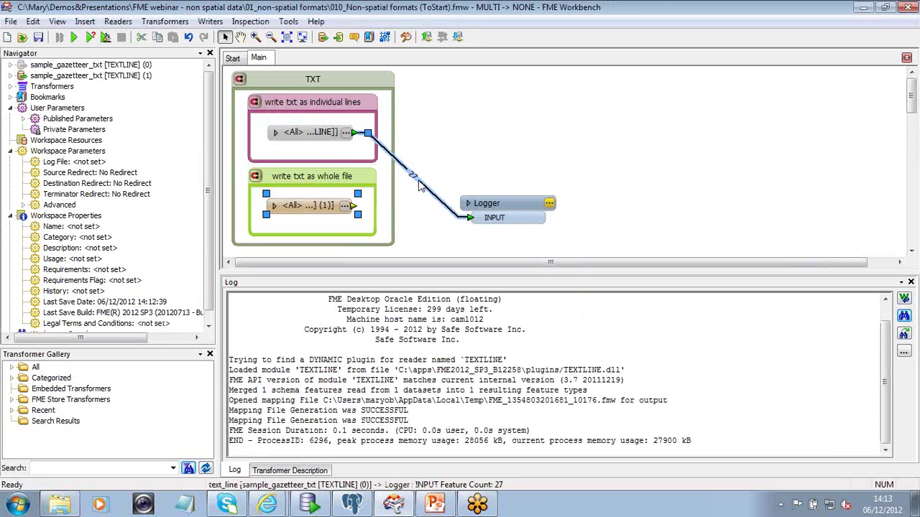
drag(370, 136, 354, 206)
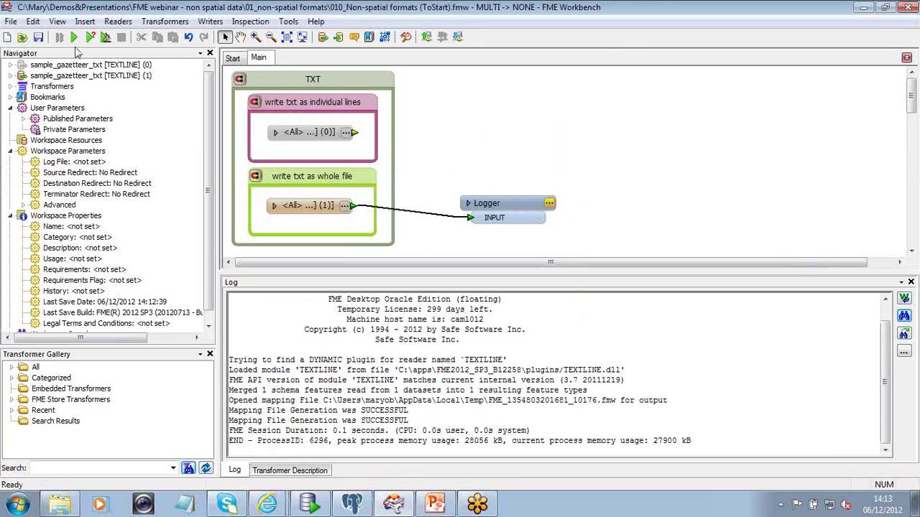
Step: Run the workspace, line up the Logger with the whole-file reader, and examine the logged text_line_data attribute
click(73, 36)
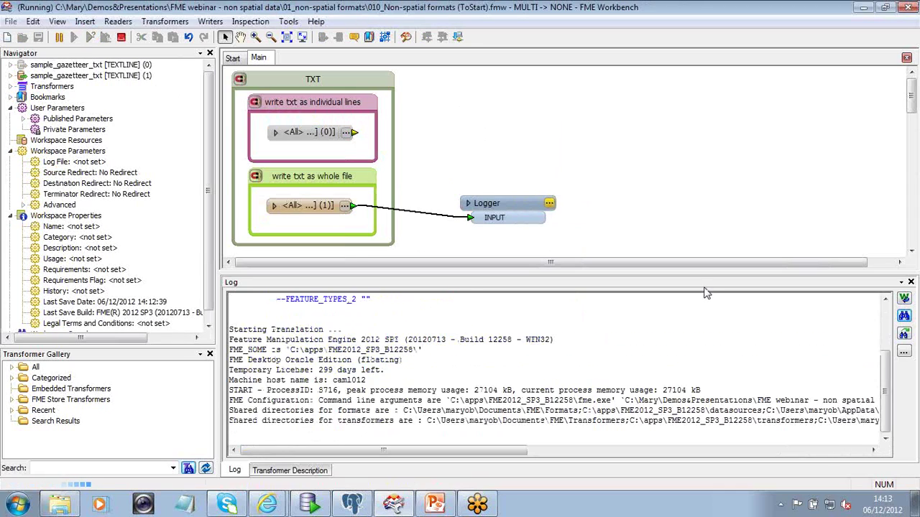
drag(503, 203, 546, 191)
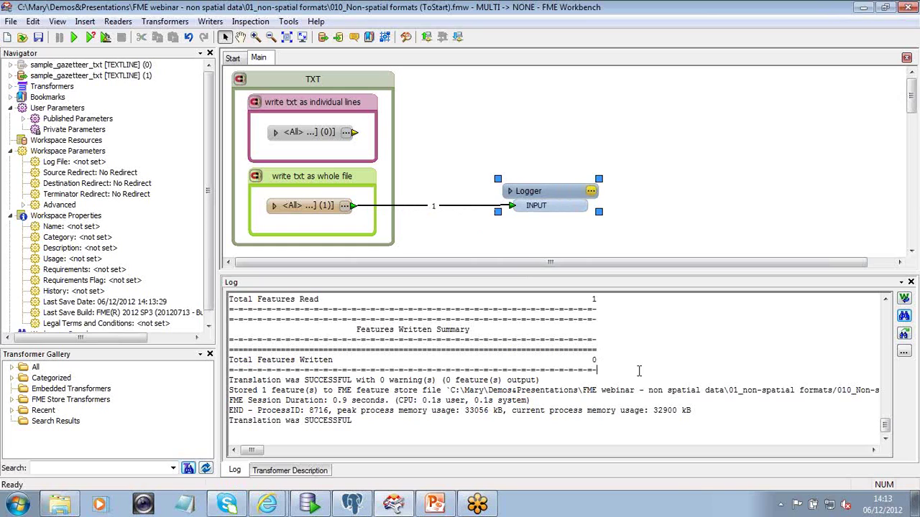
scroll(639, 370, up, 10)
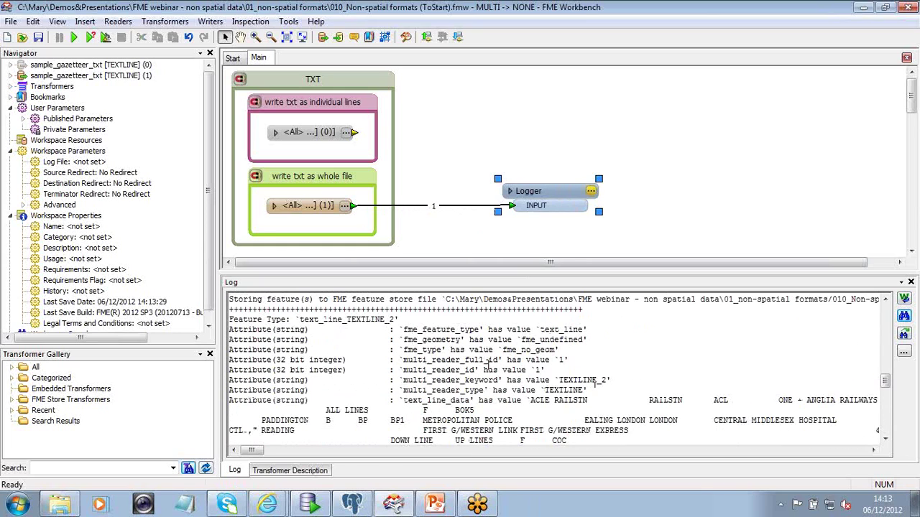
scroll(478, 370, down, 5)
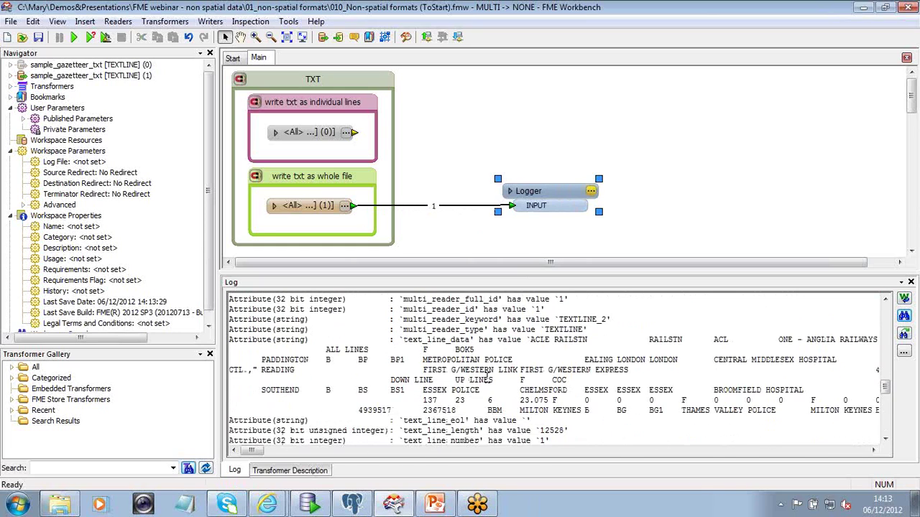
scroll(487, 379, up, 3)
drag(466, 361, 583, 370)
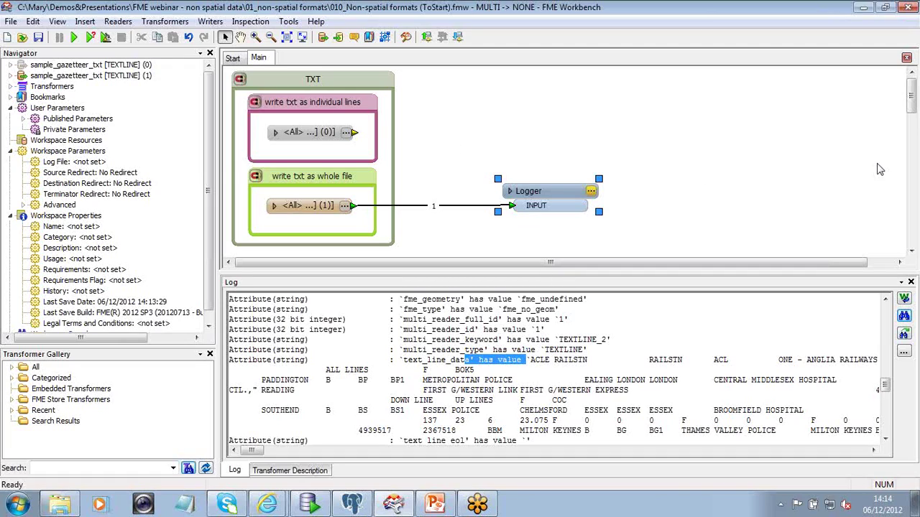
Step: Disable the second sample_gazetteer_txt reader, the one that reads the whole file
click(911, 100)
scroll(909, 172, down, 3)
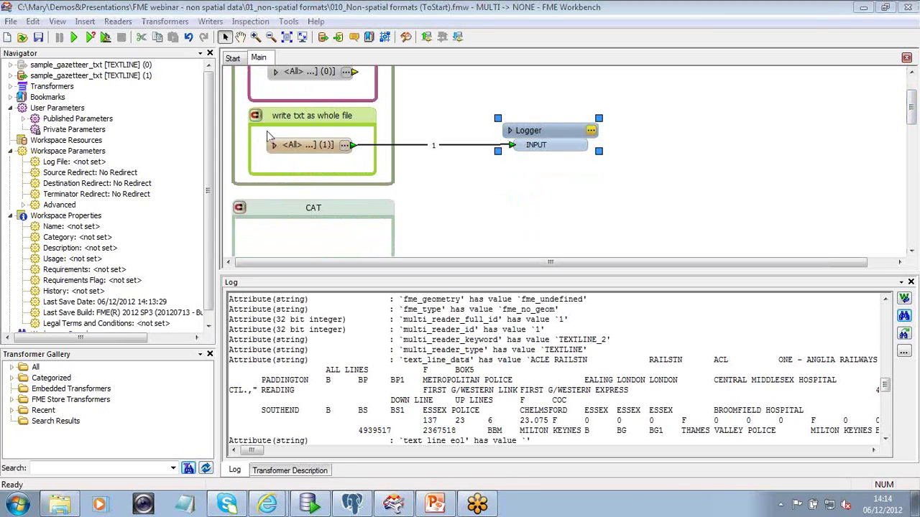
right_click(83, 75)
click(117, 112)
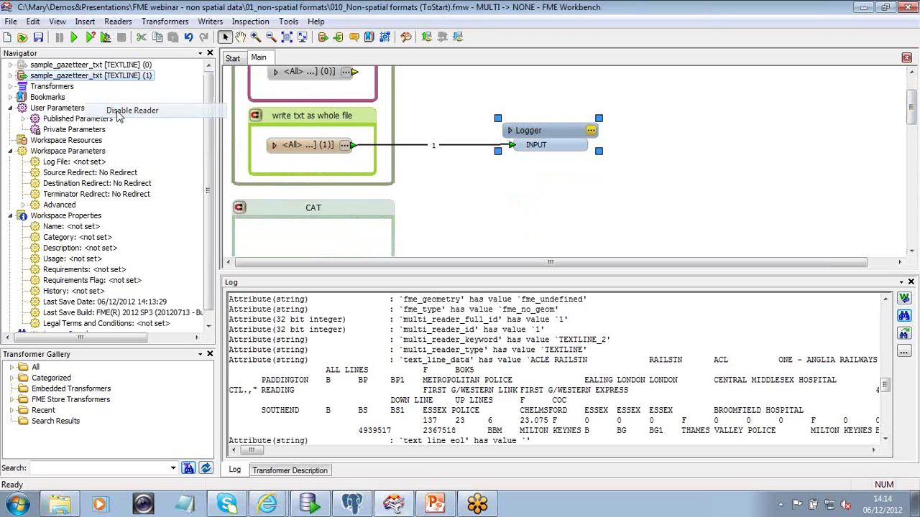
Step: Start adding a Column Aligned Text (CAT) reader with CAT_eggs.txt as its dataset
drag(913, 108, 912, 125)
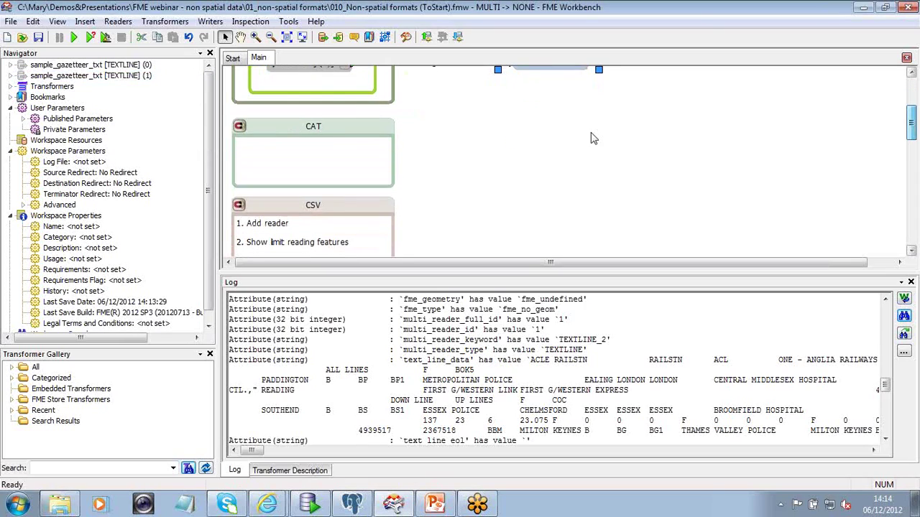
click(118, 22)
click(130, 37)
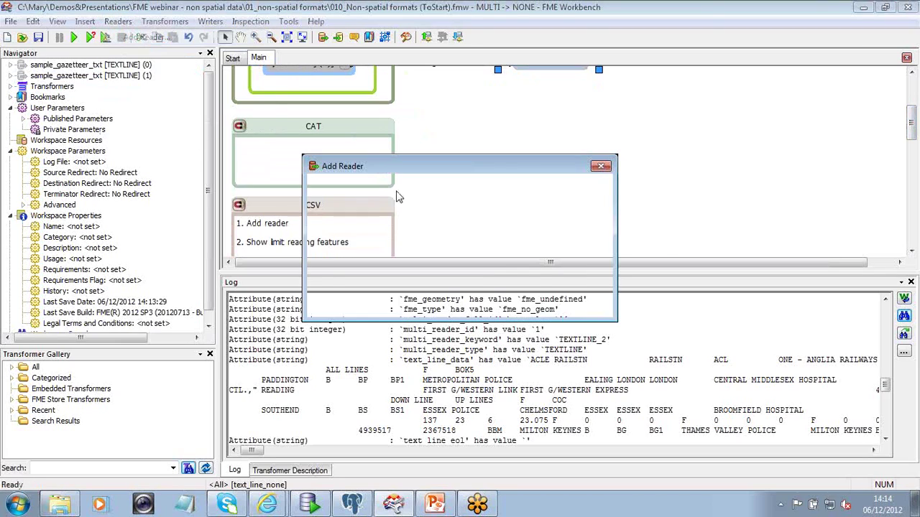
click(686, 183)
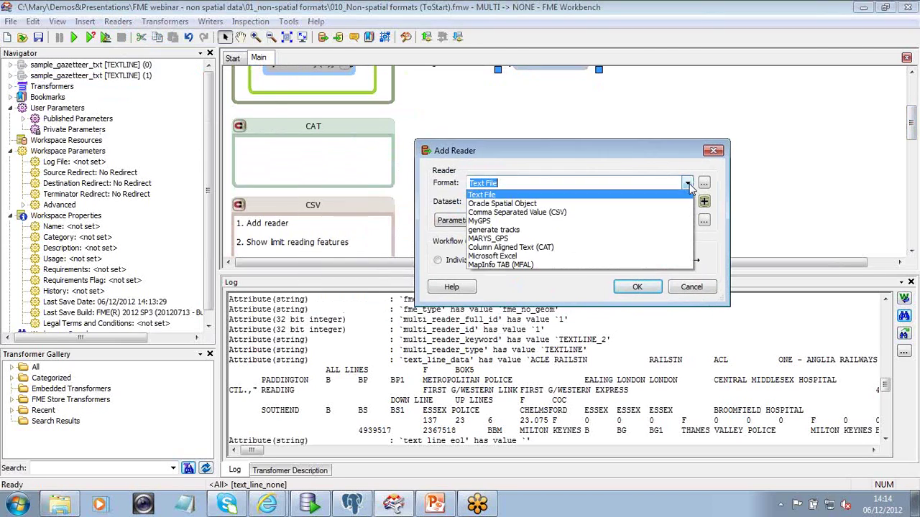
click(643, 248)
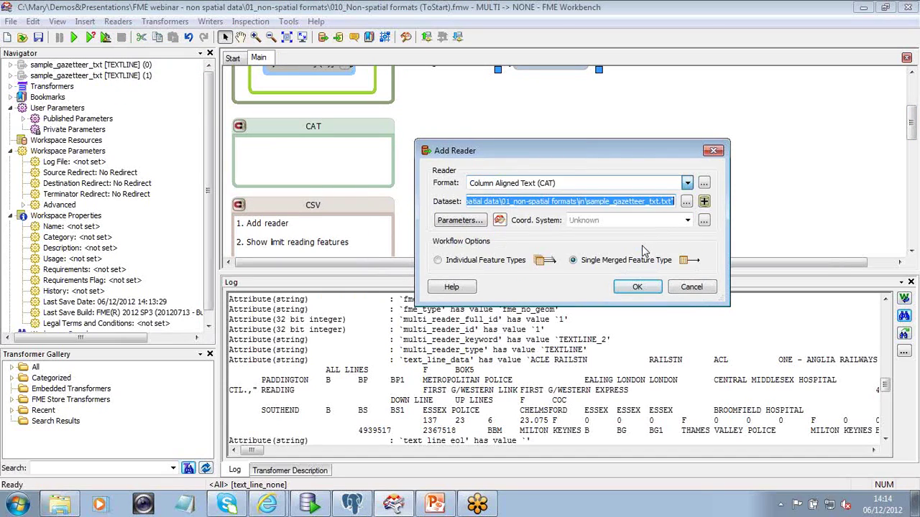
click(686, 202)
double_click(327, 147)
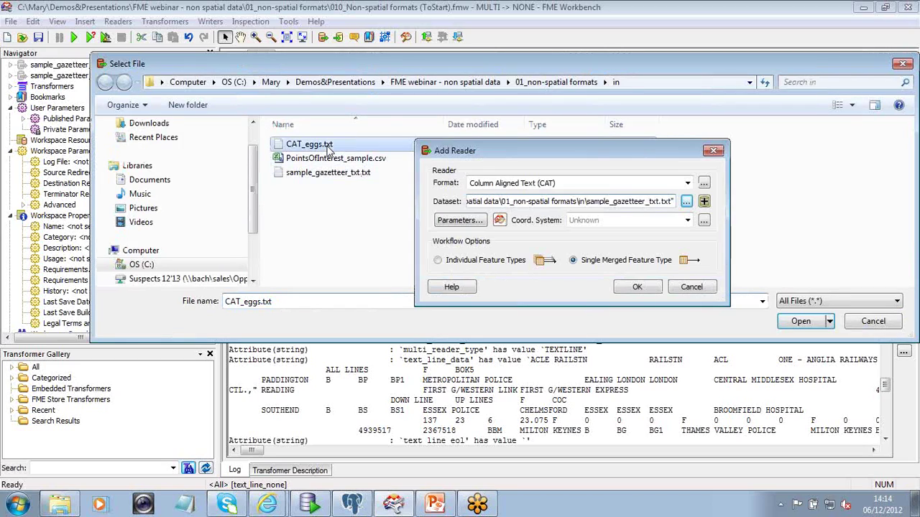
drag(595, 158, 656, 119)
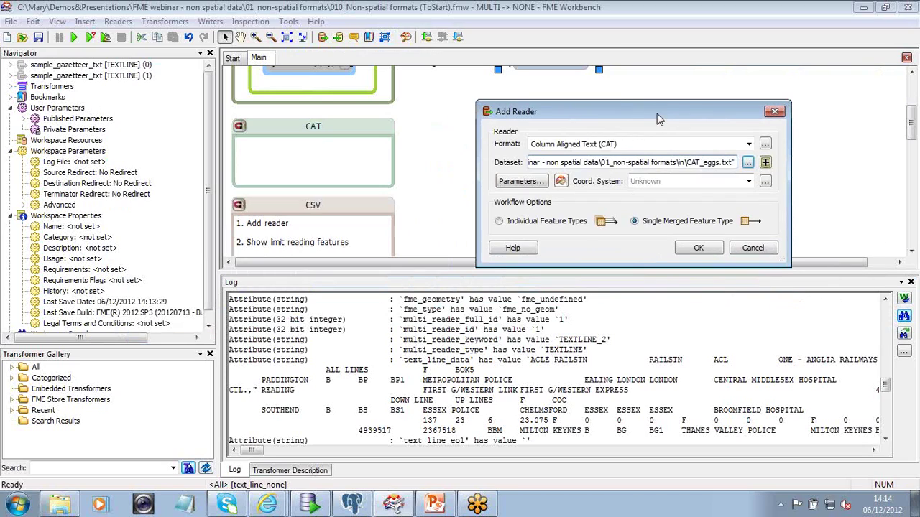
Step: In the CAT reader parameters, add field boundaries after the NEST_ID, EGG_ID, DATE_LAID, DATE_HATCHED and INCUBATION_DAYS columns
click(529, 182)
drag(622, 17, 335, 31)
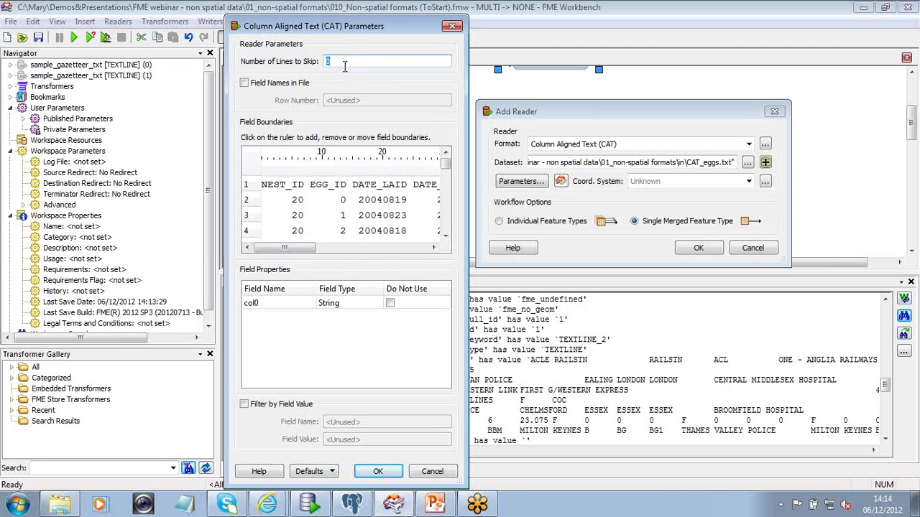
click(252, 83)
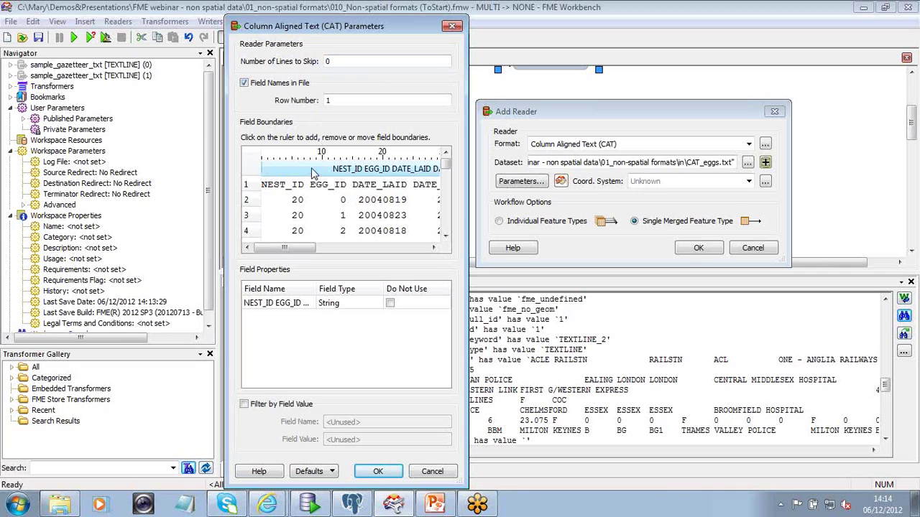
click(288, 84)
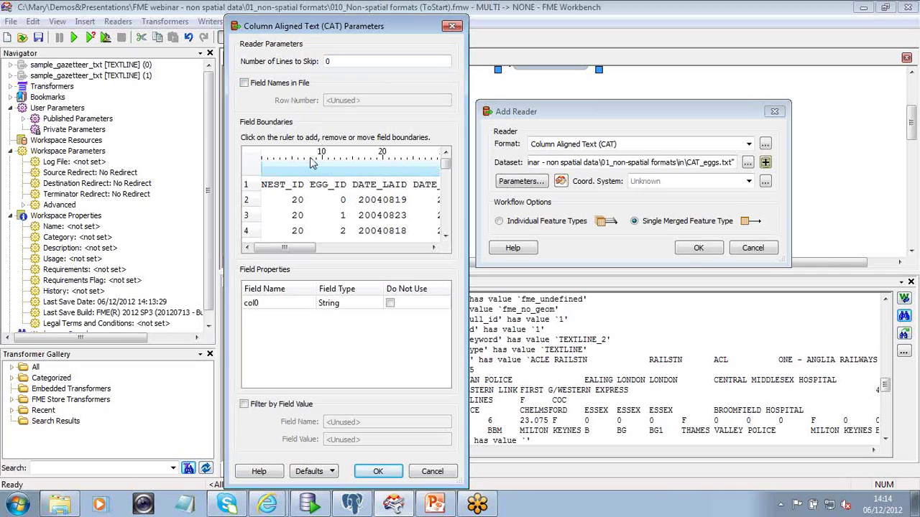
click(311, 162)
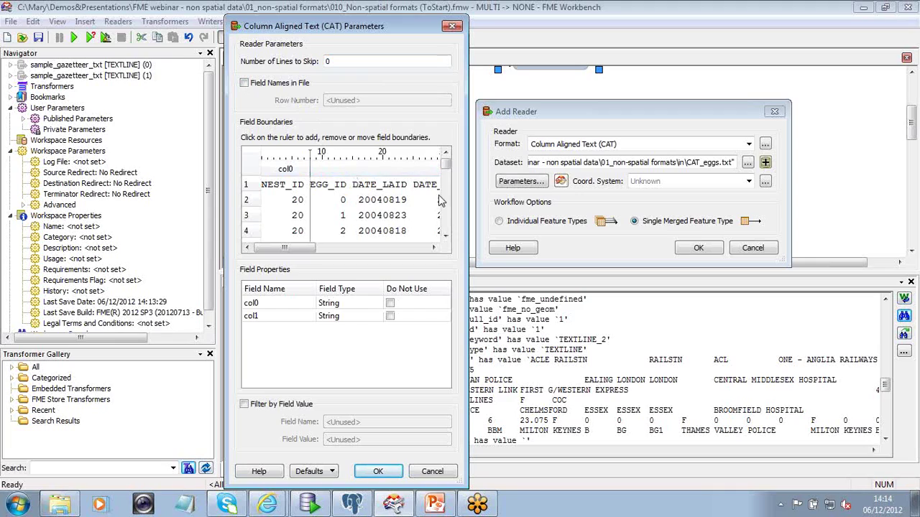
drag(468, 201, 658, 174)
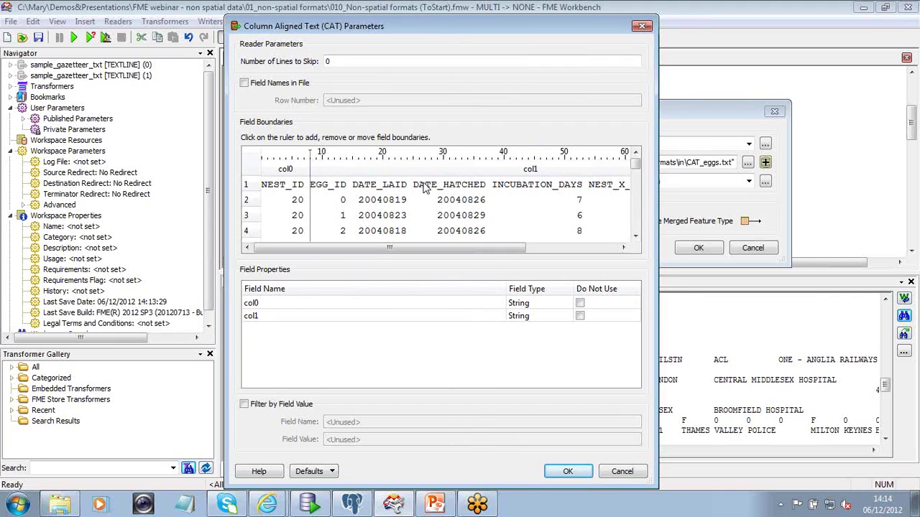
click(354, 162)
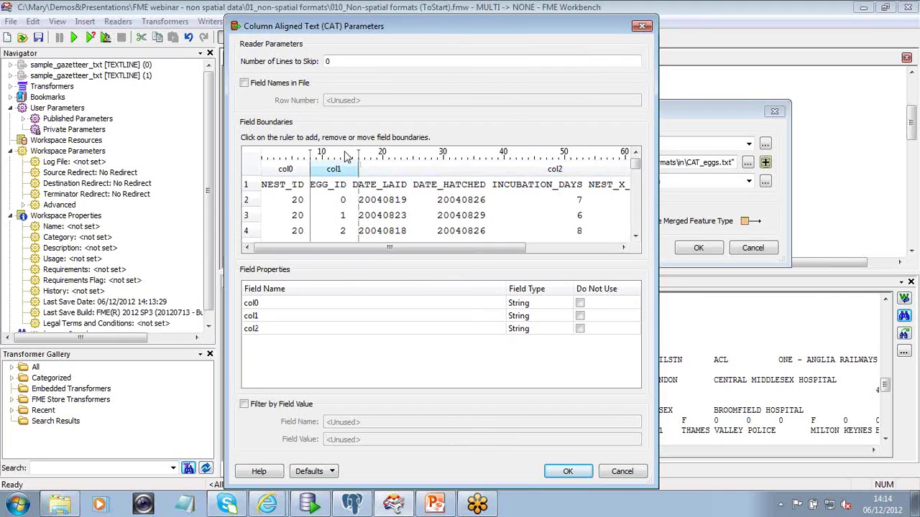
click(413, 161)
click(498, 159)
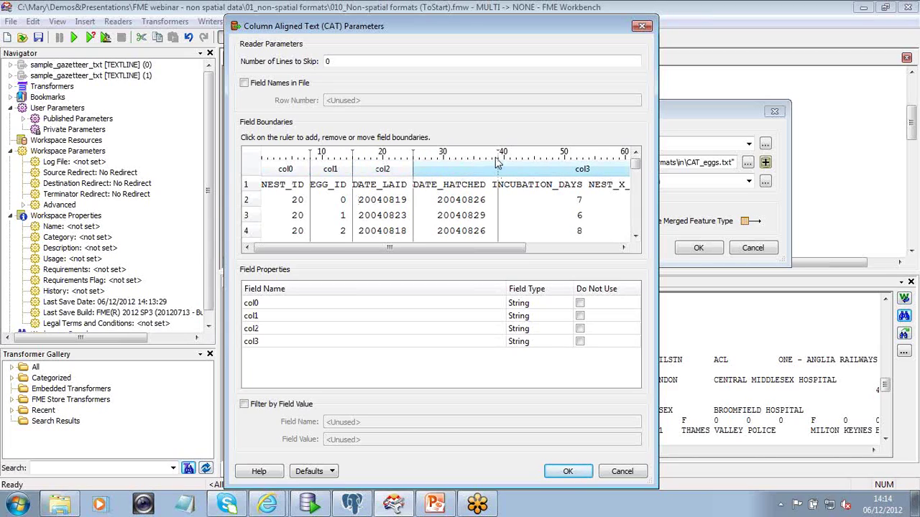
drag(495, 153, 492, 154)
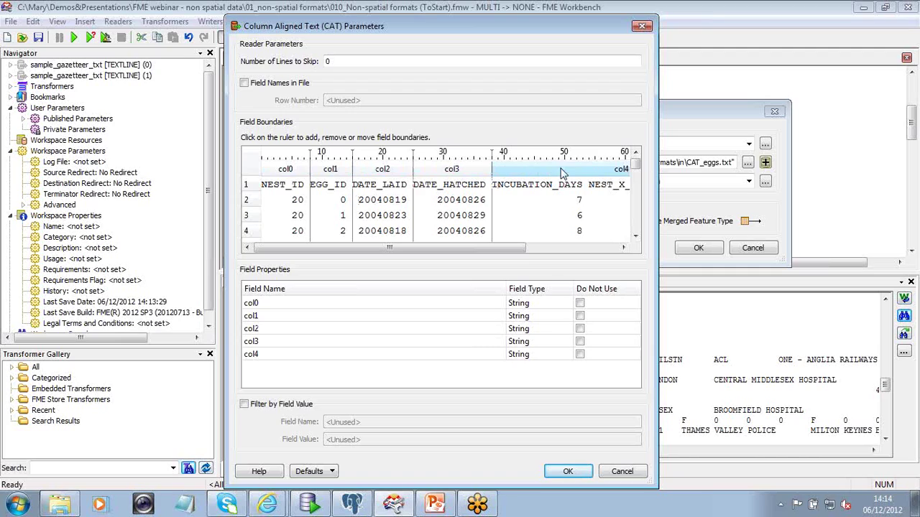
click(593, 159)
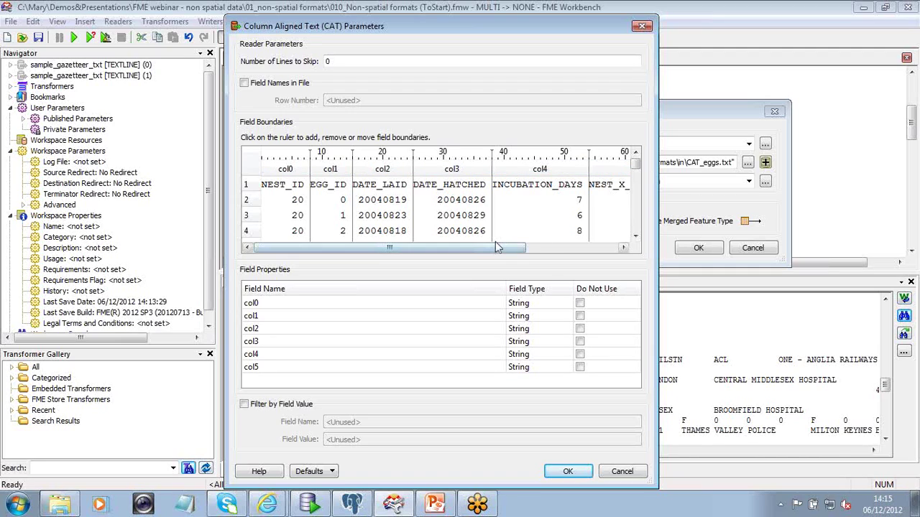
Step: Add field boundaries at about positions 60 and 74 on the ruler, and take the field names from row 1 of the file
scroll(506, 251, down, 1)
scroll(505, 252, right, 3)
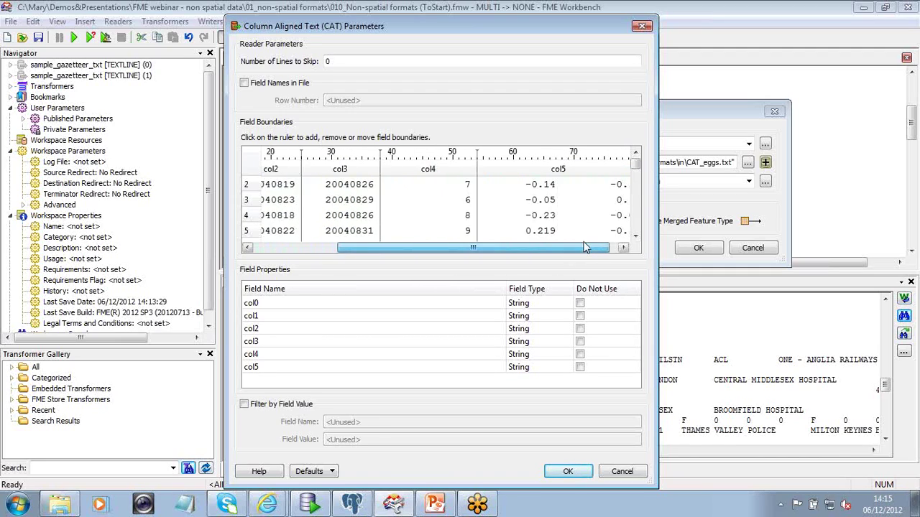
click(506, 159)
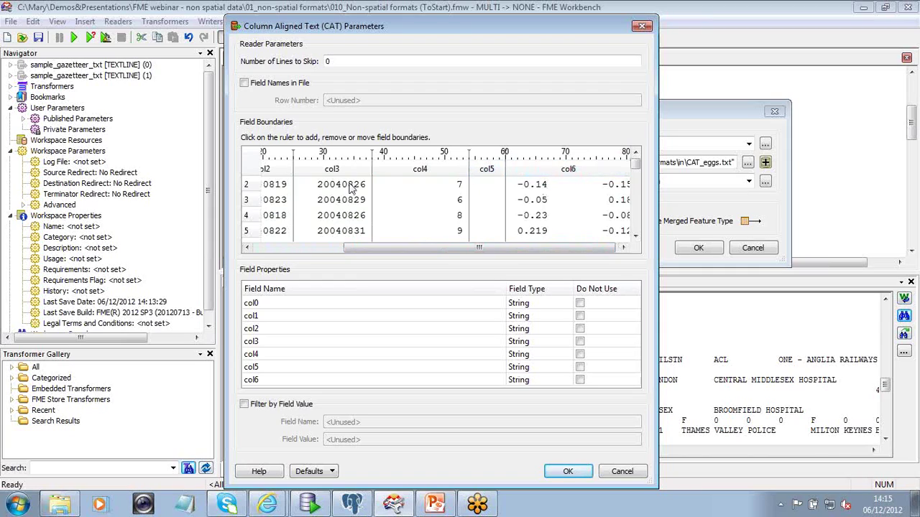
click(291, 84)
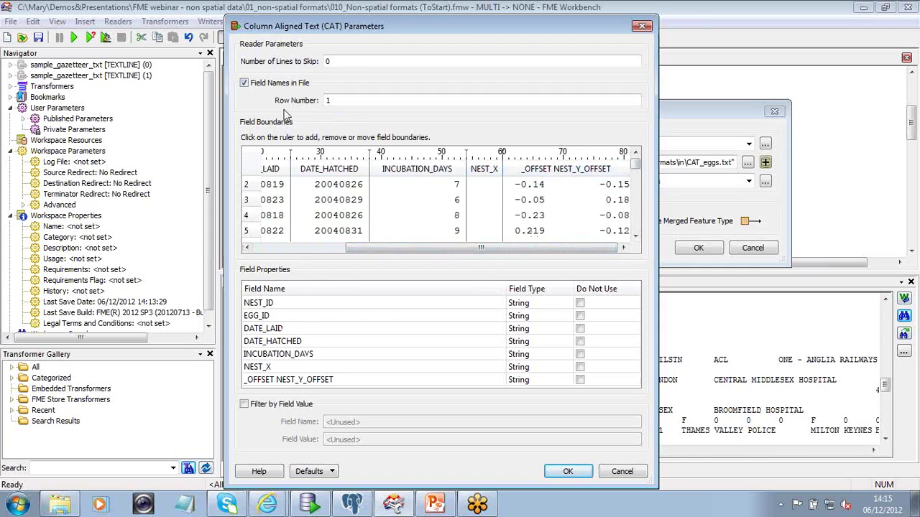
click(257, 86)
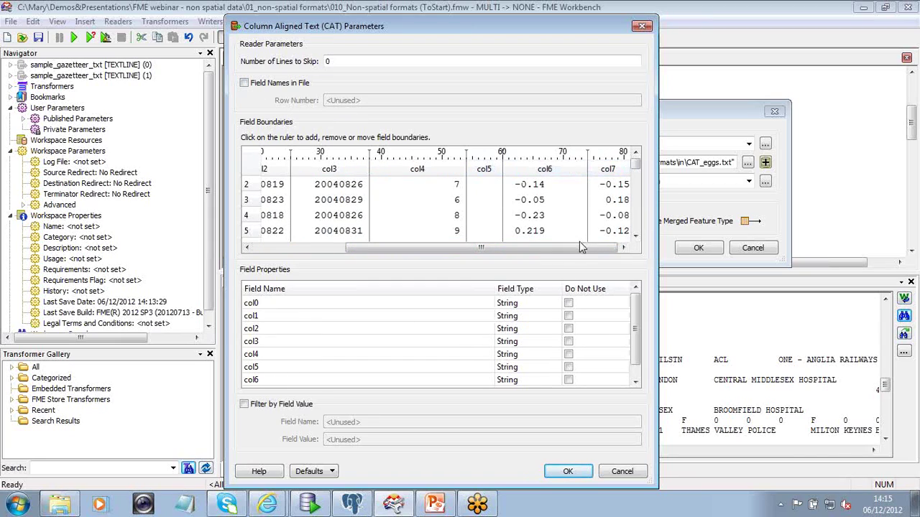
drag(580, 250, 488, 251)
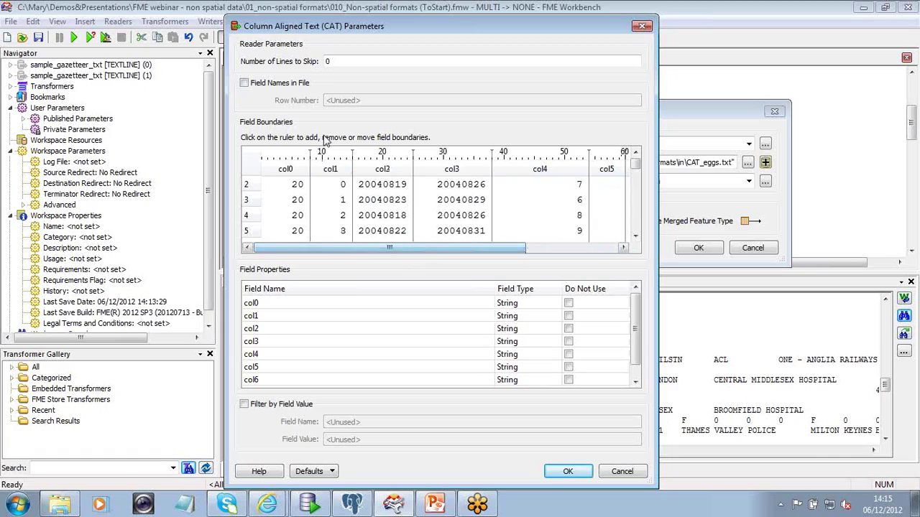
click(287, 87)
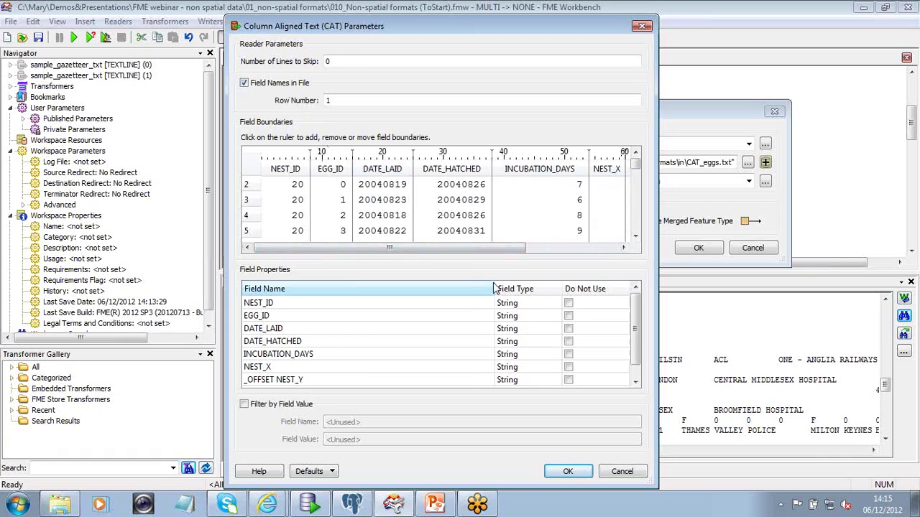
Step: Set the field type of NEST_ID, EGG_ID and DATE_LAID to Integer in the CAT reader's field properties
click(558, 305)
click(559, 305)
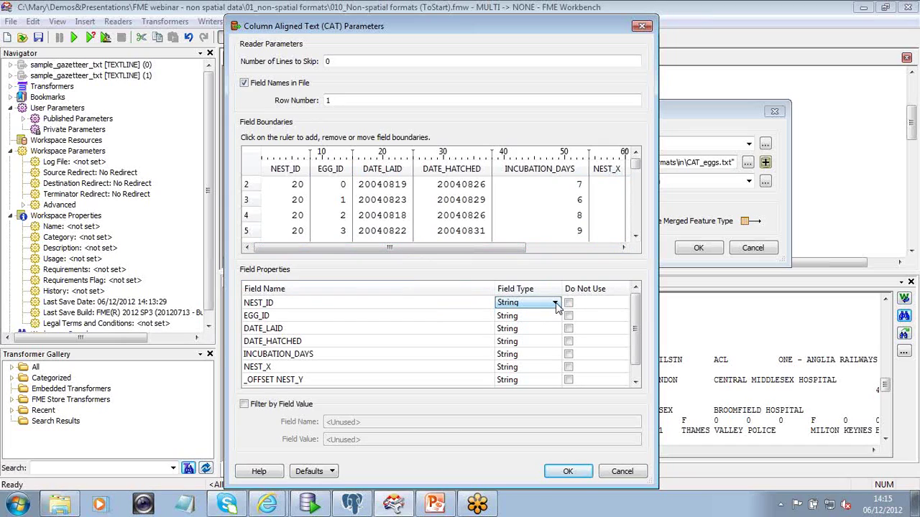
click(555, 305)
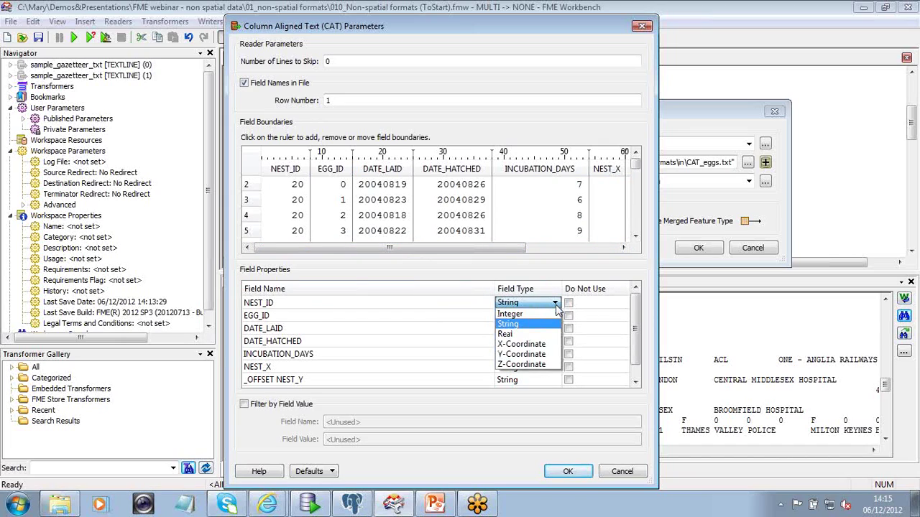
click(546, 314)
click(556, 316)
click(555, 316)
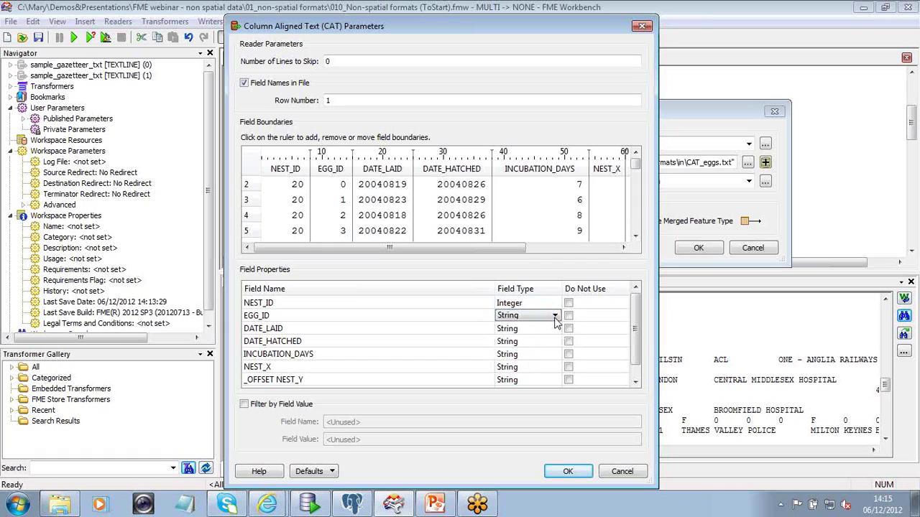
click(556, 317)
click(554, 326)
click(555, 330)
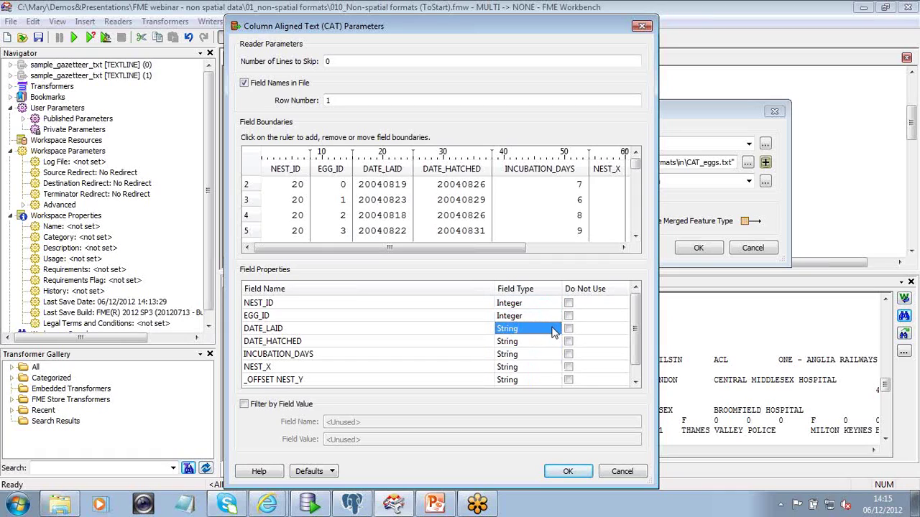
click(554, 331)
click(554, 332)
click(555, 341)
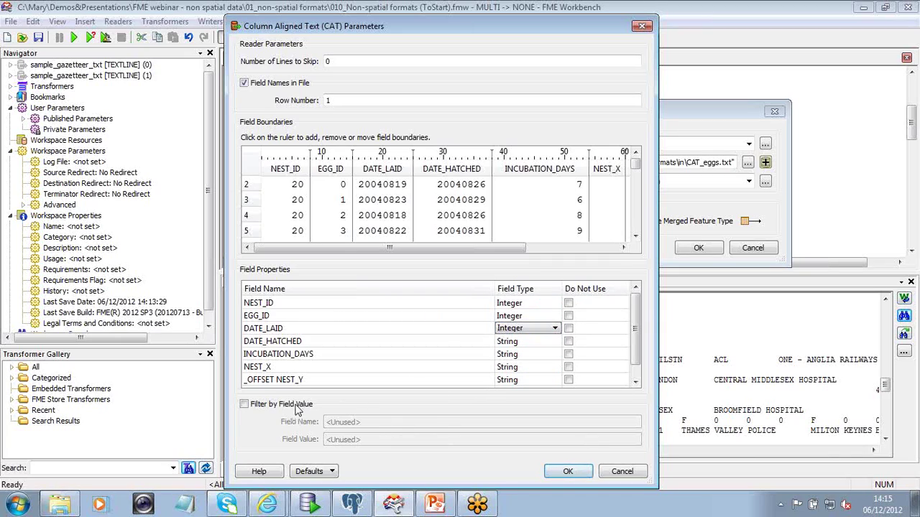
Step: Try marking the DATE_HATCHED field as Do Not Use, and take the mark off again
click(569, 342)
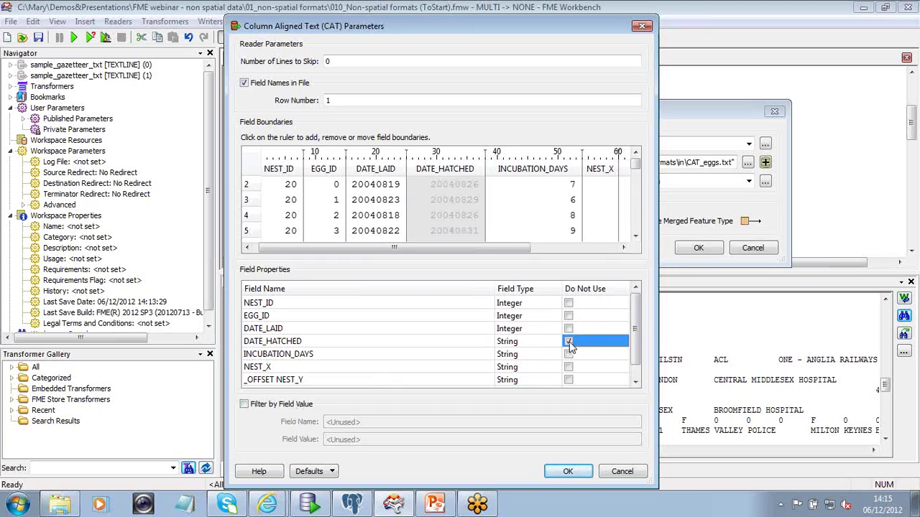
click(569, 342)
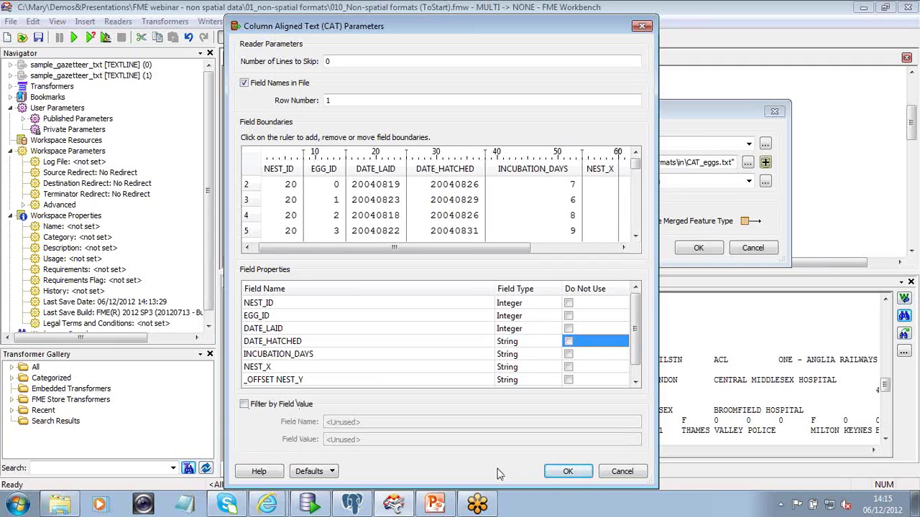
Step: Accept the CAT parameters, add the reader as a single merged feature type, and place it inside the CAT bookmark
click(560, 475)
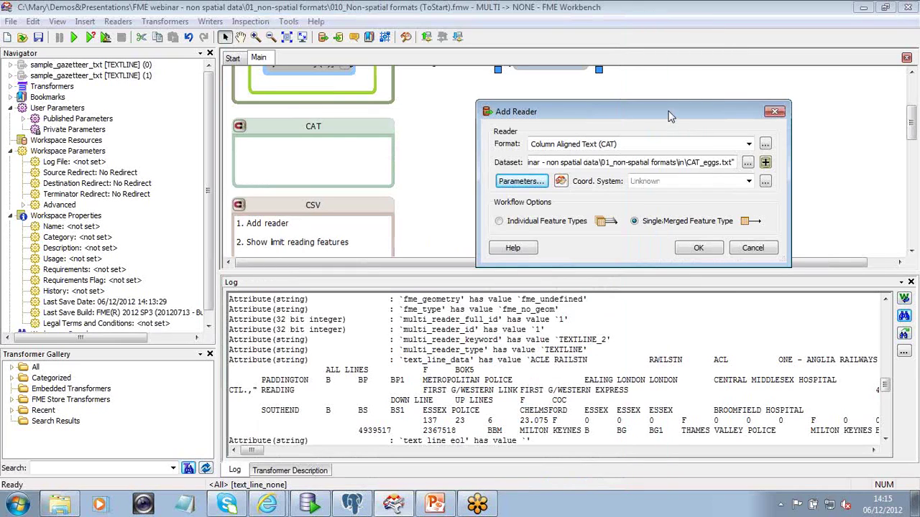
click(694, 247)
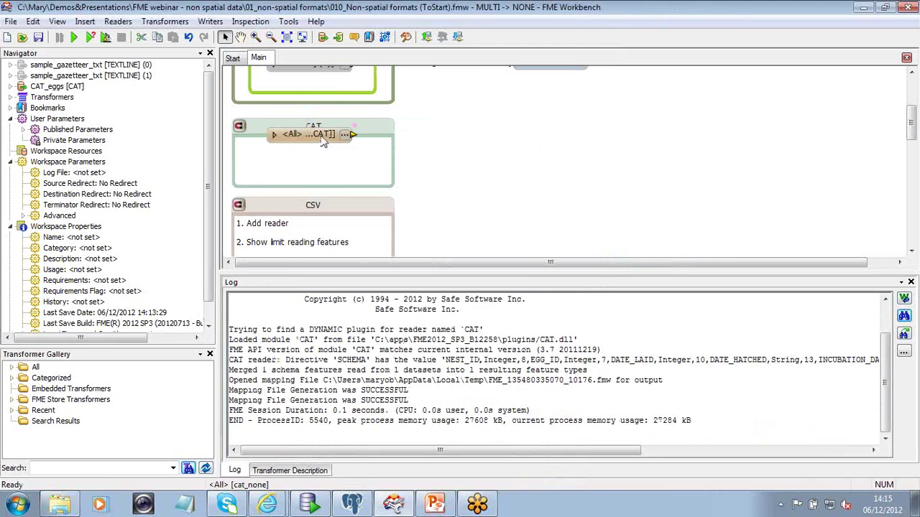
drag(323, 141, 323, 159)
Step: Move the Logger next to the CAT bookmark and reconnect its input from the whole-file text reader to the CAT feature type
scroll(751, 153, up, 5)
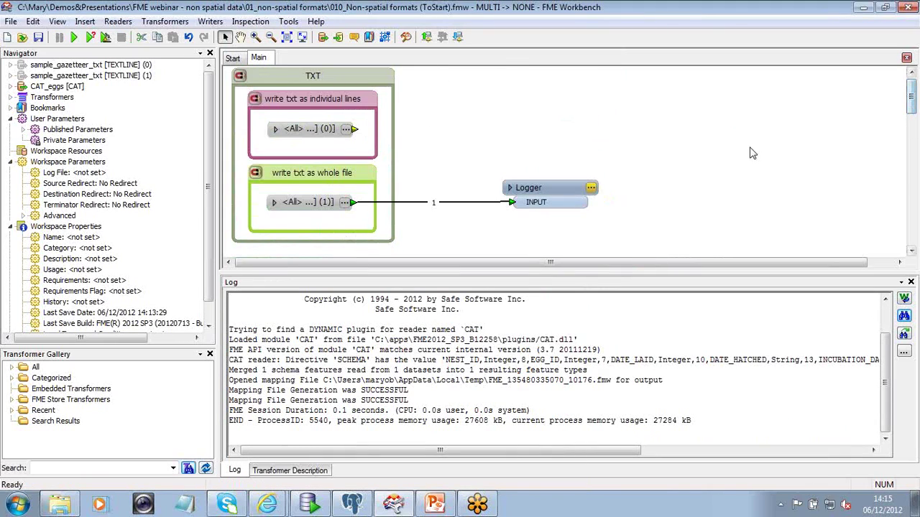
drag(810, 269, 810, 329)
drag(531, 187, 527, 283)
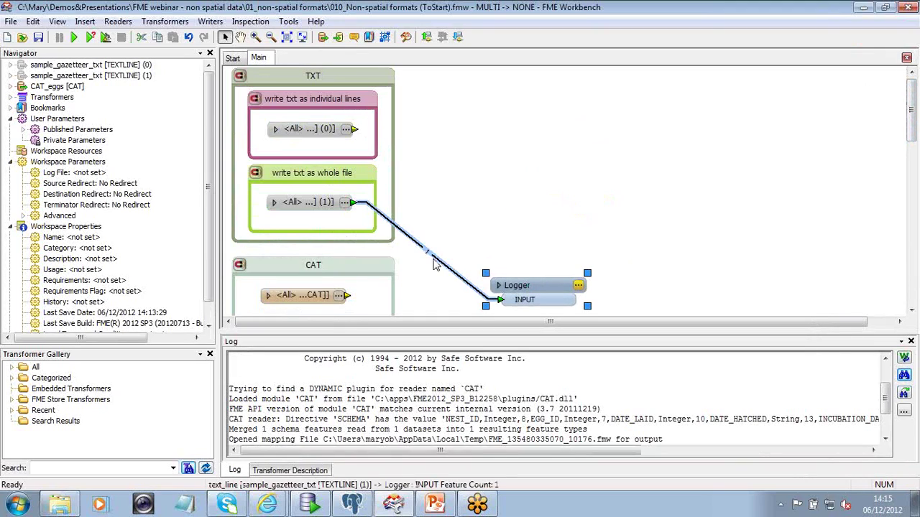
drag(367, 207, 347, 296)
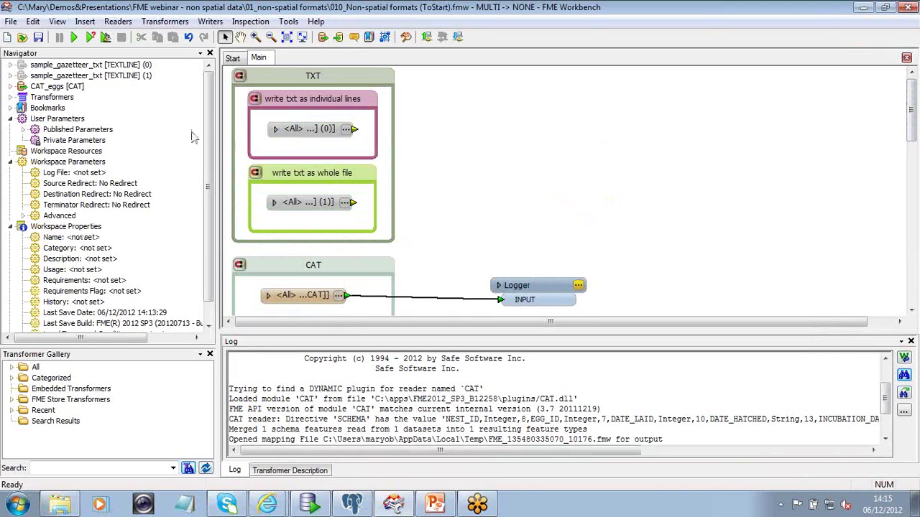
Step: Run the workspace and examine the attributes logged for the CAT features
click(73, 36)
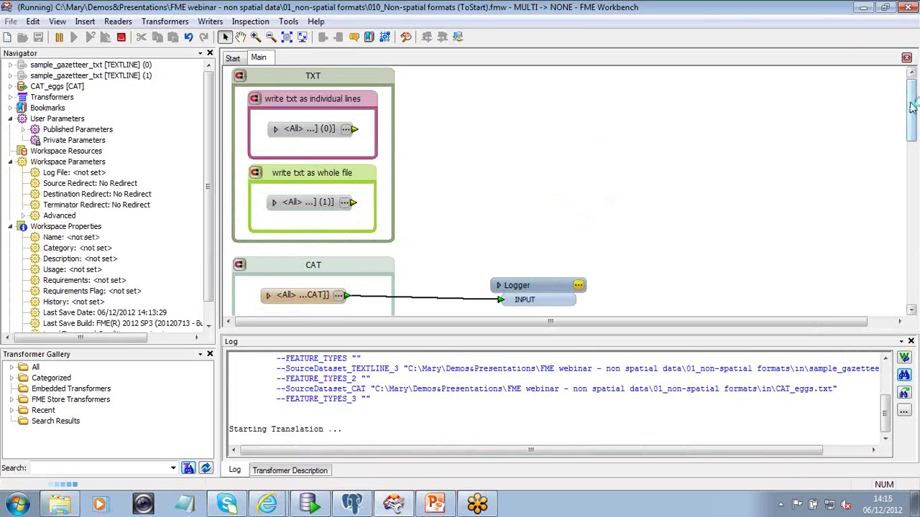
drag(911, 110, 911, 142)
drag(710, 332, 710, 257)
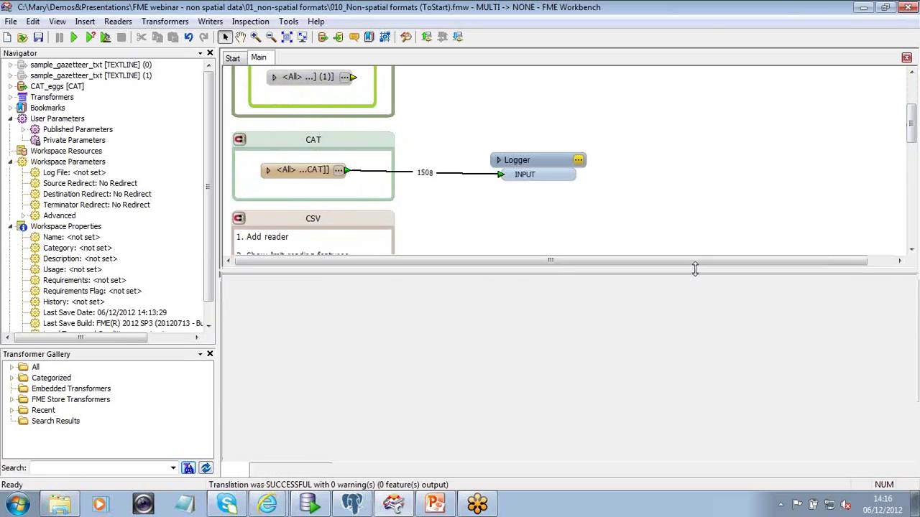
scroll(694, 353, up, 5)
scroll(694, 353, up, 5)
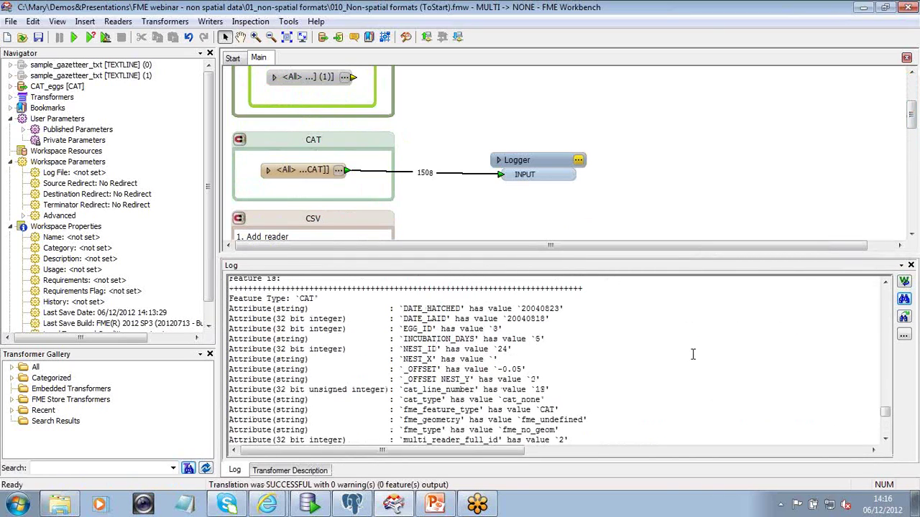
scroll(442, 302, down, 1)
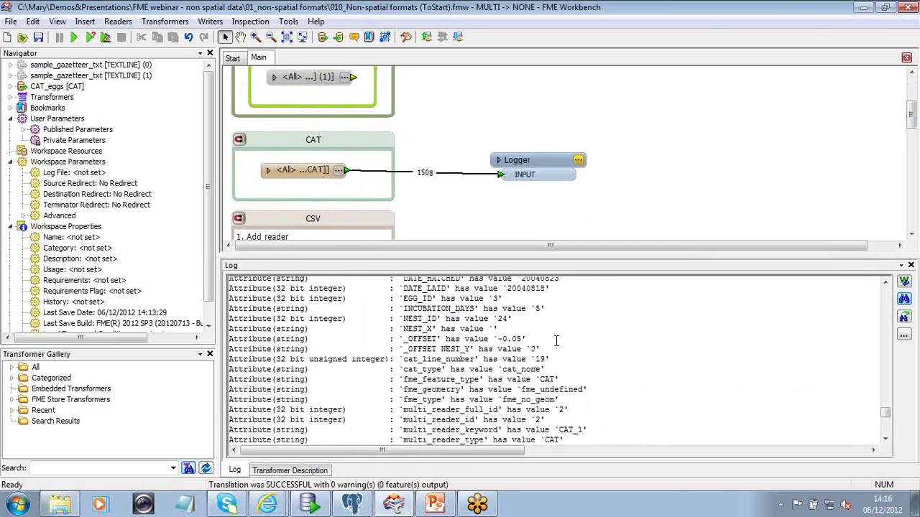
Step: Move the Logger down beside the CSV bookmark and disable the CAT_eggs reader
mouse_move(911, 115)
mouse_down()
mouse_move(911, 130)
mouse_move(912, 111)
mouse_up()
drag(575, 140, 575, 205)
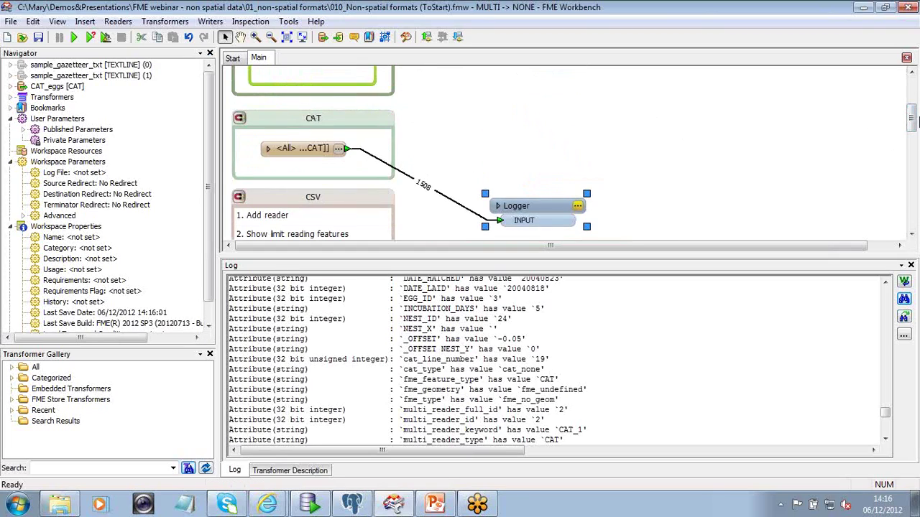
drag(911, 116, 912, 129)
drag(564, 138, 567, 166)
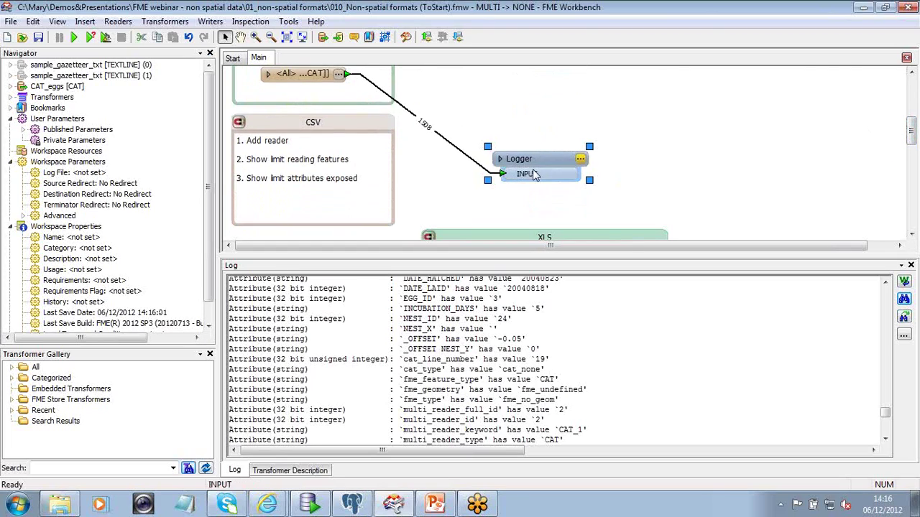
right_click(67, 88)
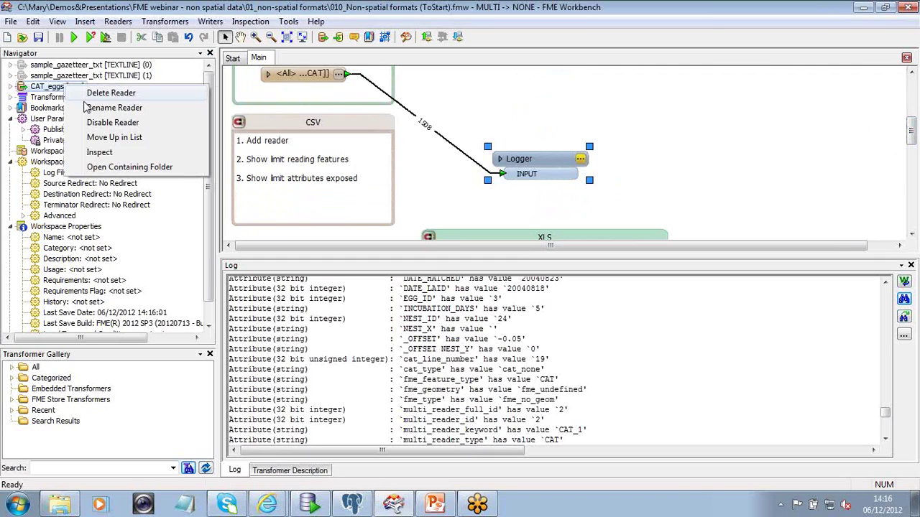
click(111, 127)
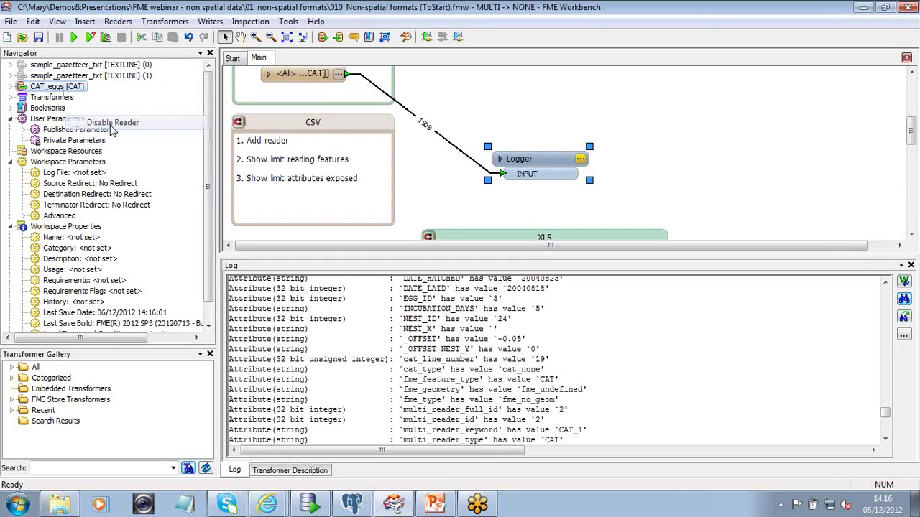
Step: Start adding a Comma Separated Value (CSV) reader with PointsOfInterest_sample.csv as its dataset
click(118, 21)
click(133, 37)
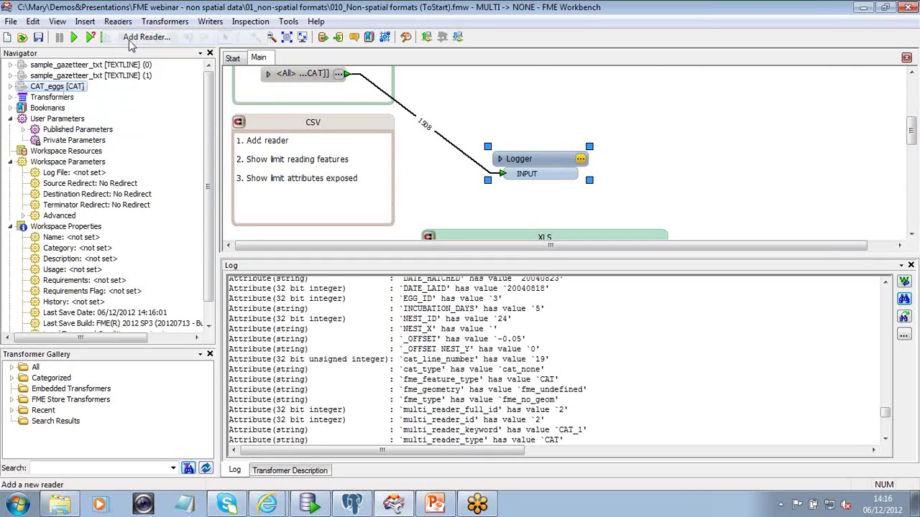
click(592, 199)
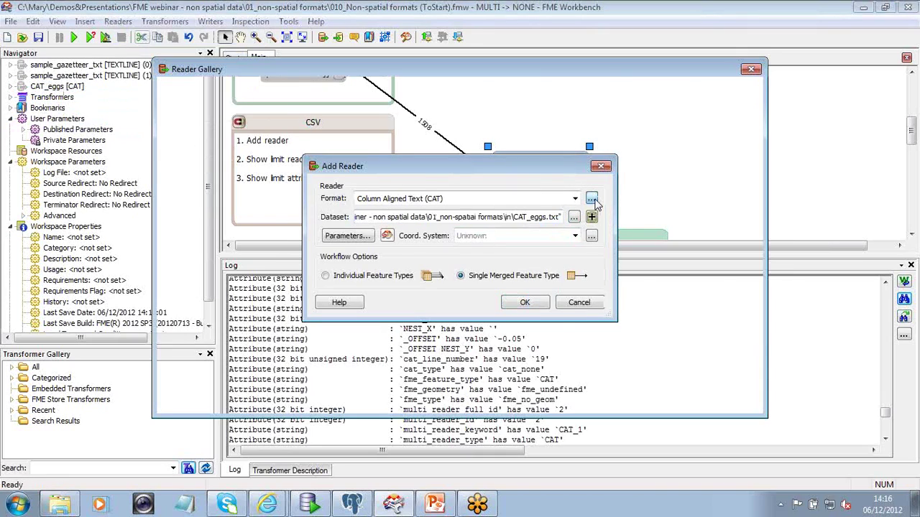
text(csv)
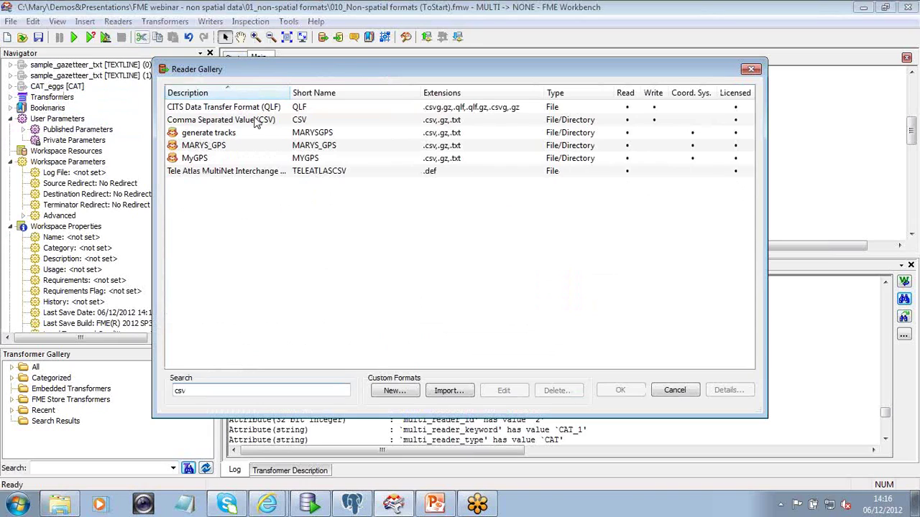
click(255, 122)
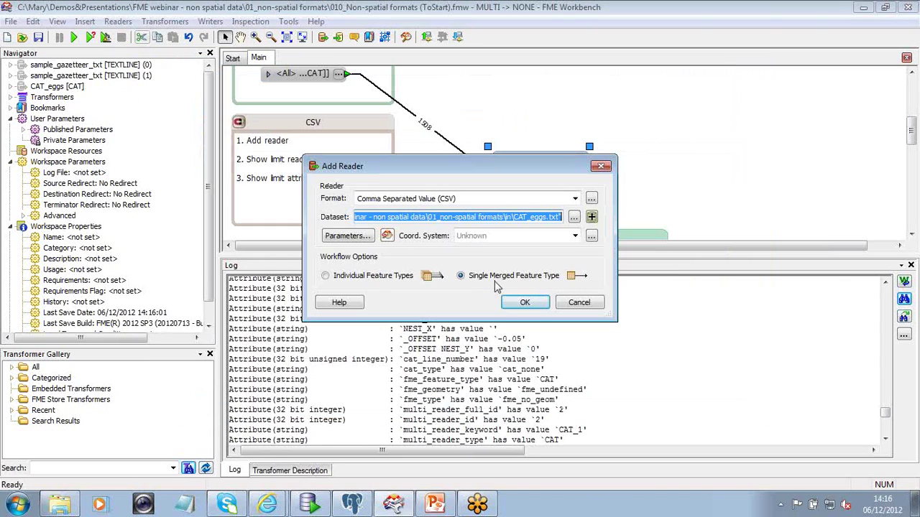
click(574, 219)
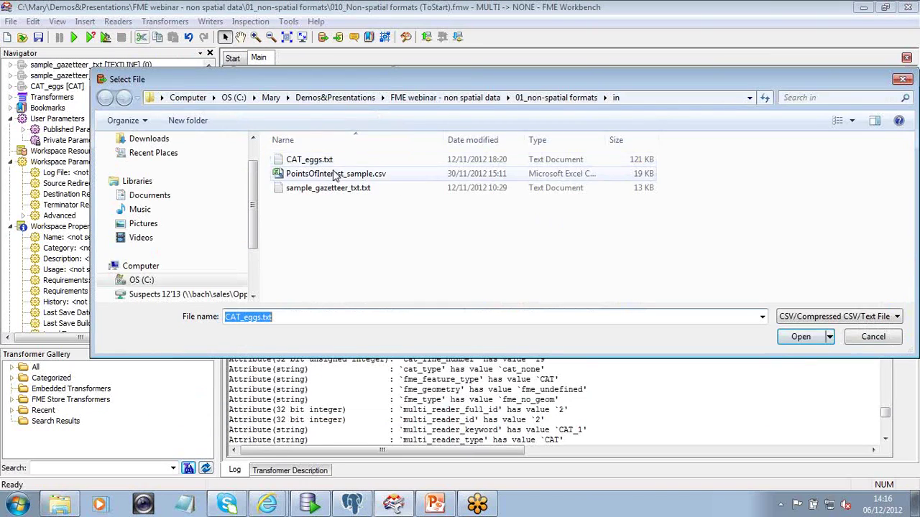
click(333, 176)
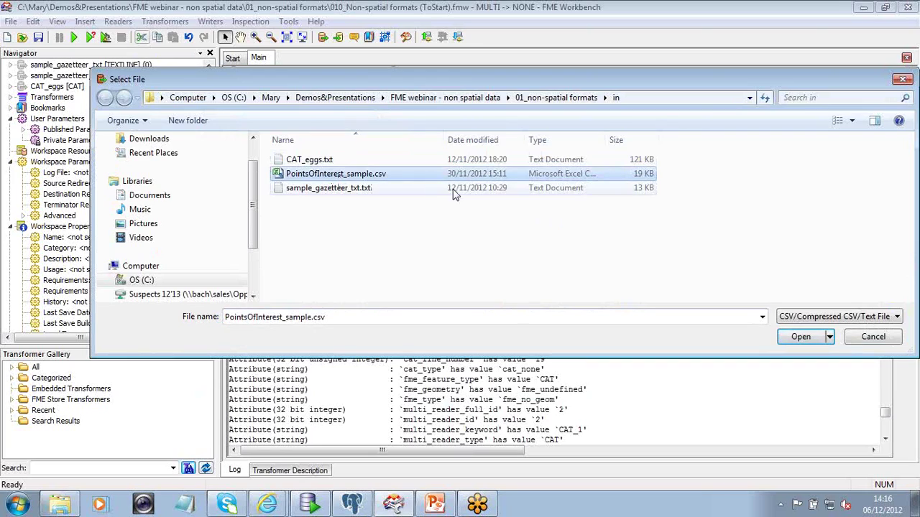
click(809, 343)
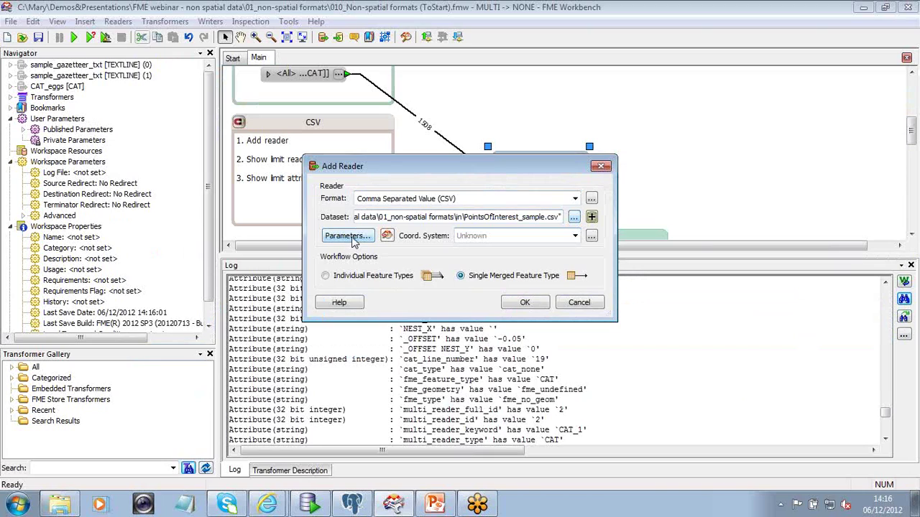
Step: Open the CSV reader parameters, try a different separator character in the file preview, and set it back to a comma
click(353, 242)
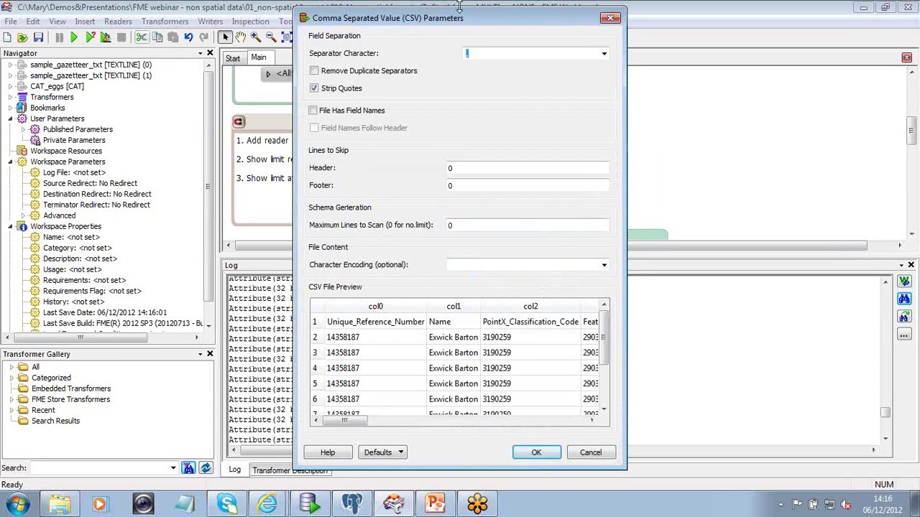
drag(448, 26, 278, 20)
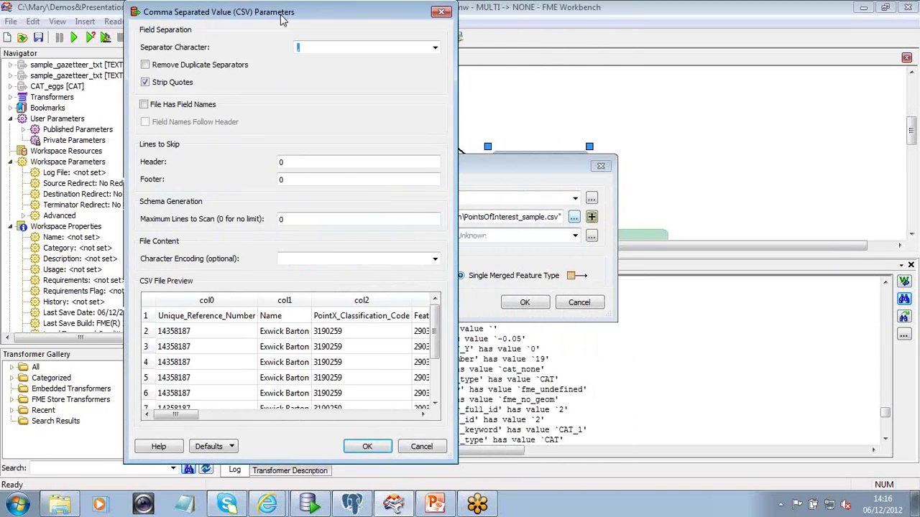
click(296, 48)
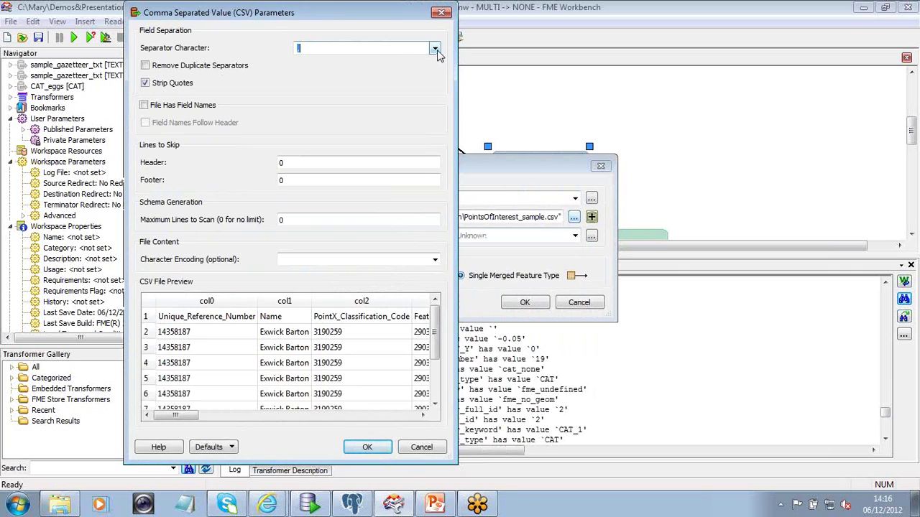
click(435, 49)
click(417, 77)
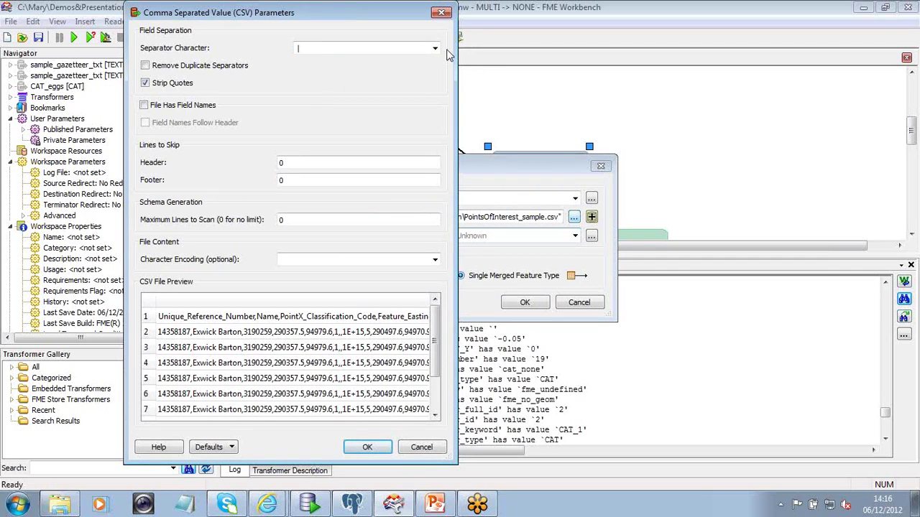
click(435, 48)
click(435, 60)
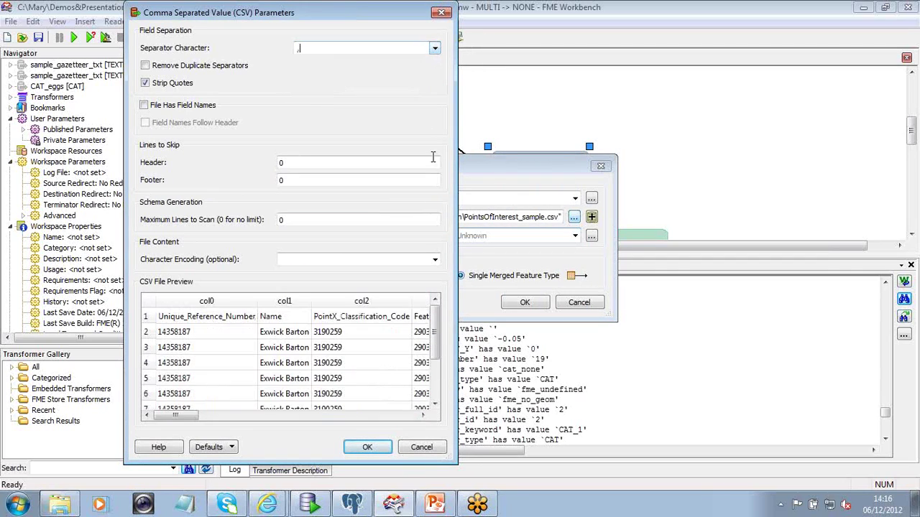
Step: Widen the CSV parameters dialog, specify that the file has field names with 1 header line to skip, and accept the parameters
drag(453, 337, 605, 338)
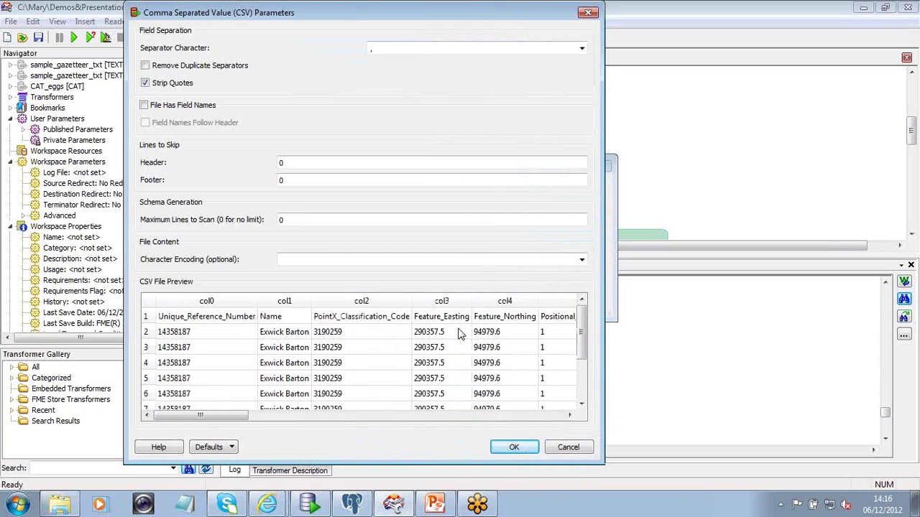
click(300, 162)
click(144, 105)
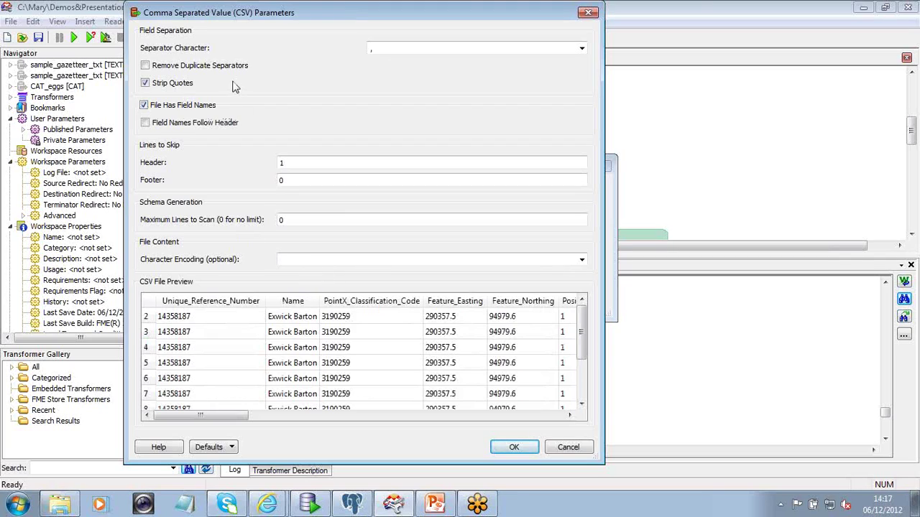
click(514, 448)
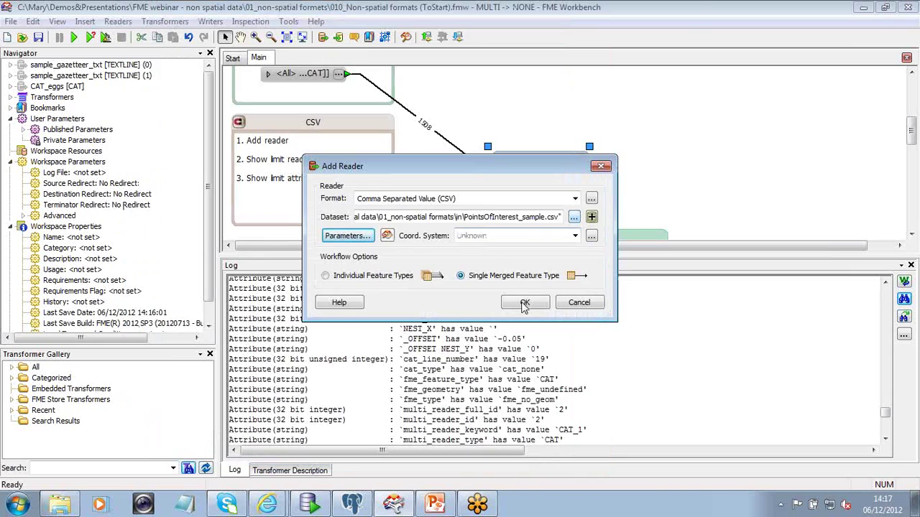
Step: Finish adding the CSV reader using the Individual Feature Types workflow option
click(385, 277)
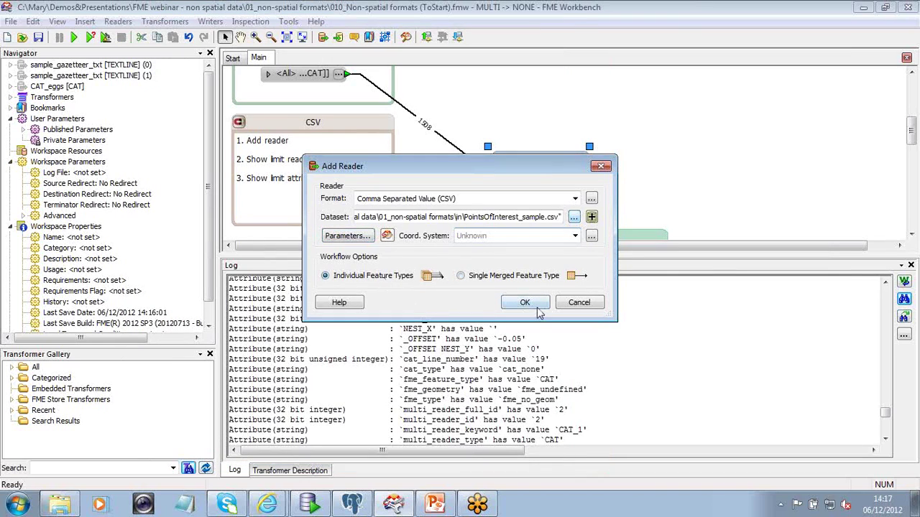
click(526, 302)
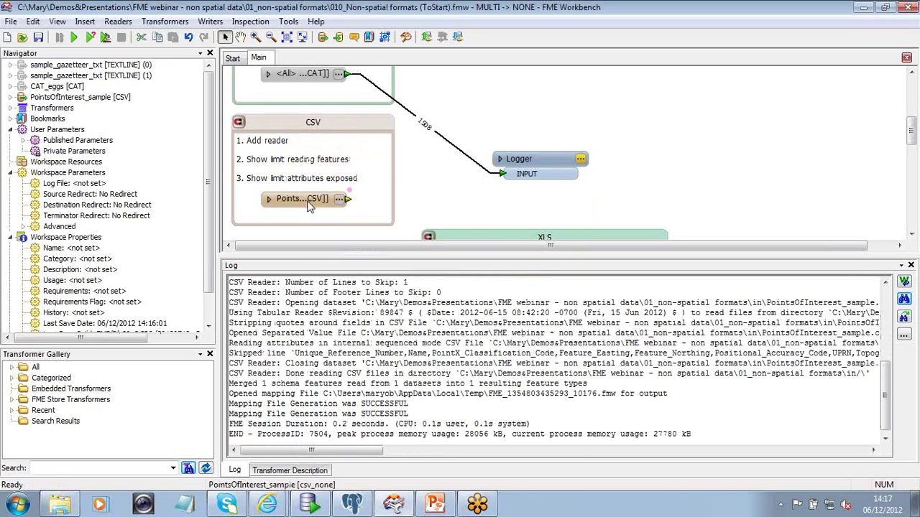
click(309, 199)
Step: Reroute the Logger's input connection from the CAT feature type to the PointsOfInterest CSV feature type, and align the Logger with it
click(435, 130)
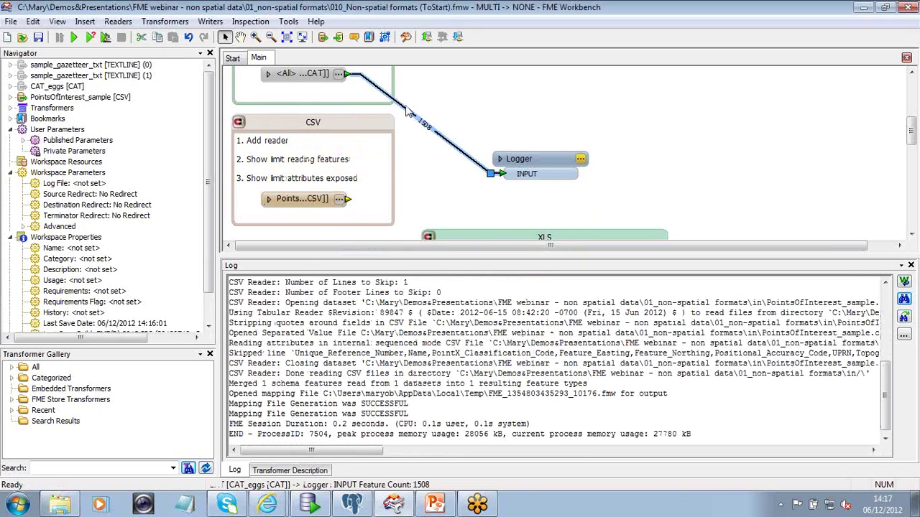
drag(361, 74, 348, 199)
drag(536, 159, 534, 179)
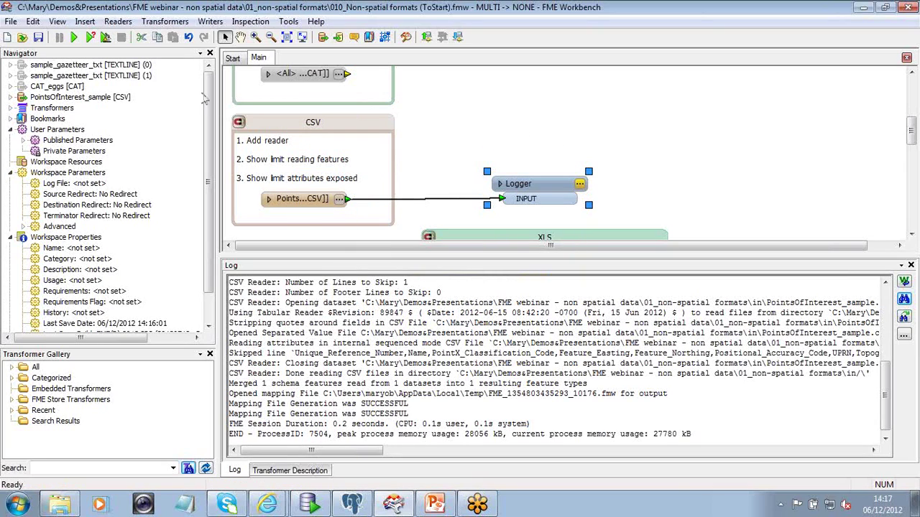
Step: Set Max Features to Read to 5 in the advanced parameters of the PointsOfInterest_sample CSV reader
click(10, 98)
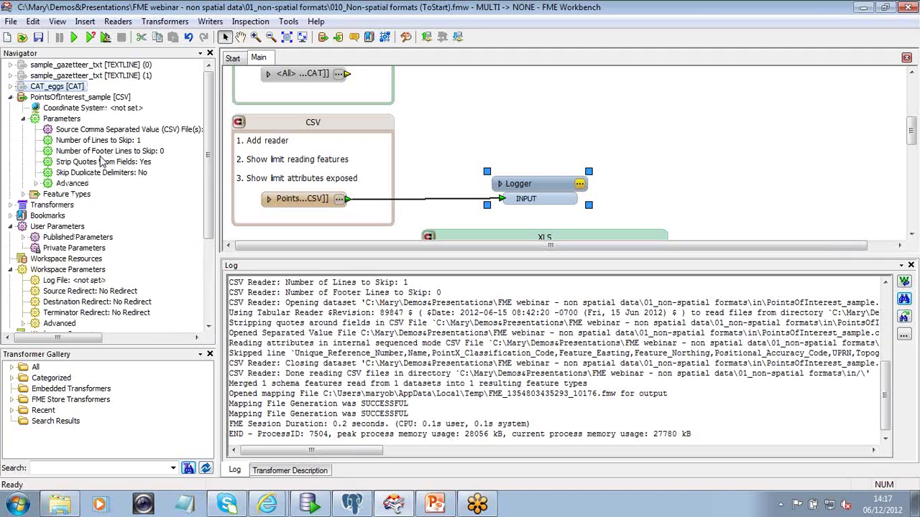
click(36, 183)
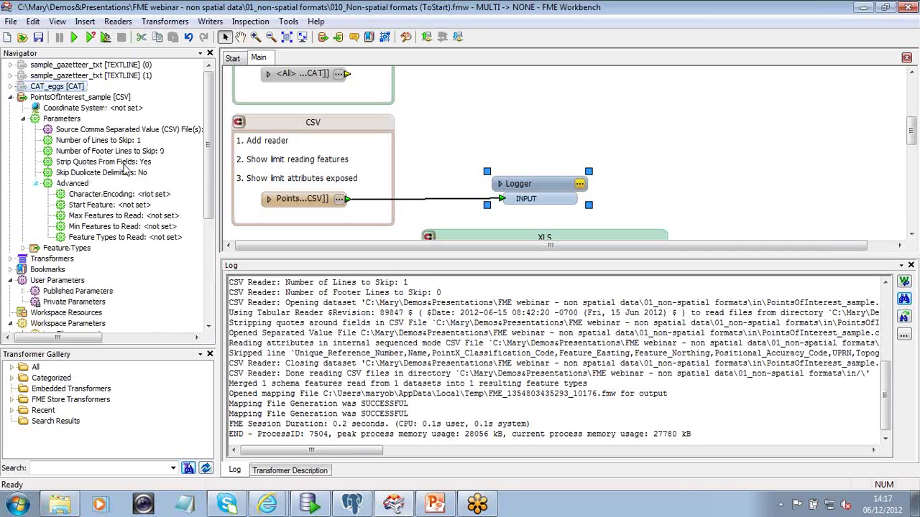
double_click(126, 216)
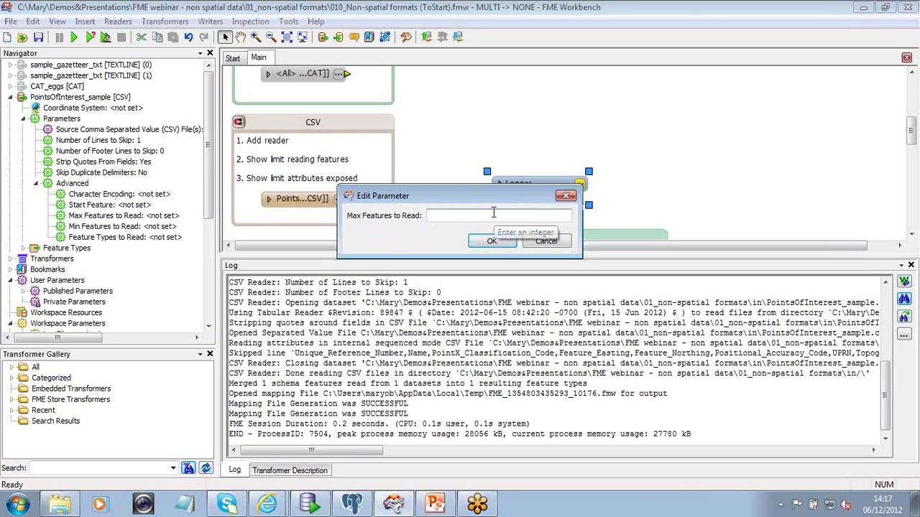
click(493, 243)
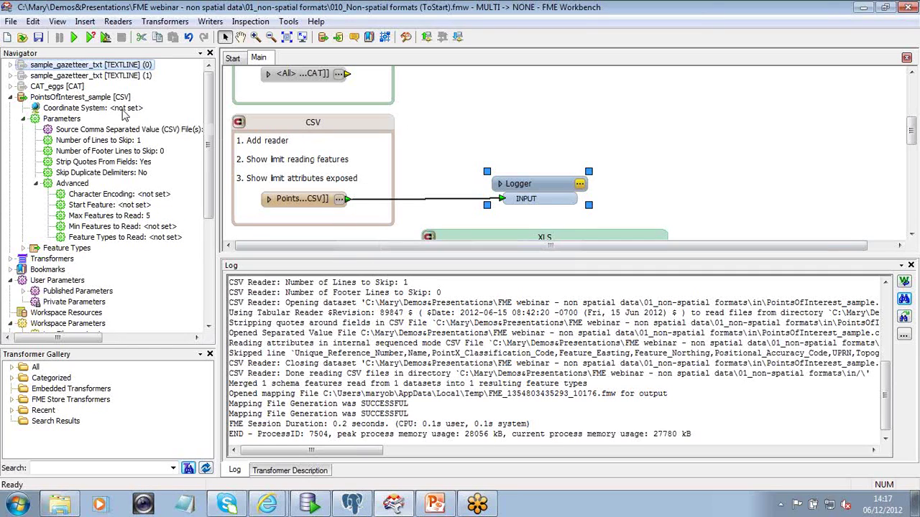
Step: Run the workspace and review the CSV feature attributes written to the log
click(74, 38)
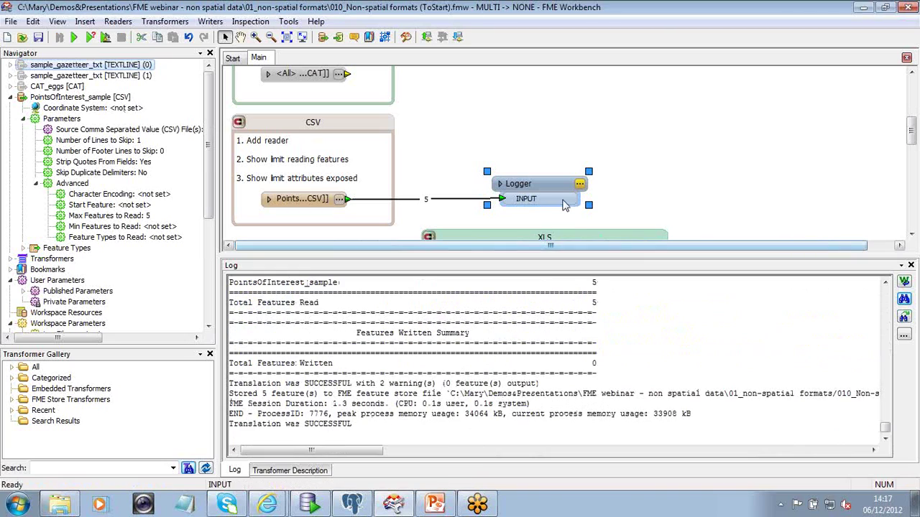
drag(544, 183, 549, 184)
scroll(644, 333, up, 1)
scroll(644, 333, up, 15)
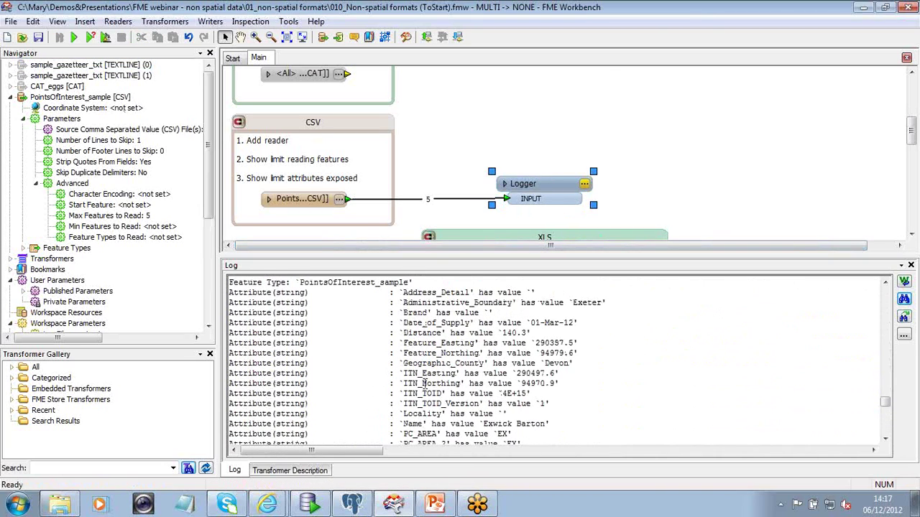
scroll(612, 370, down, 7)
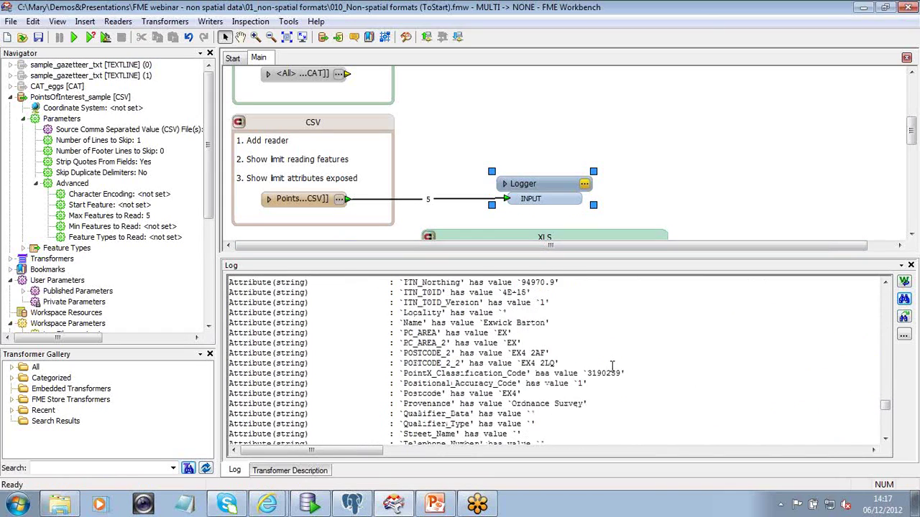
click(710, 159)
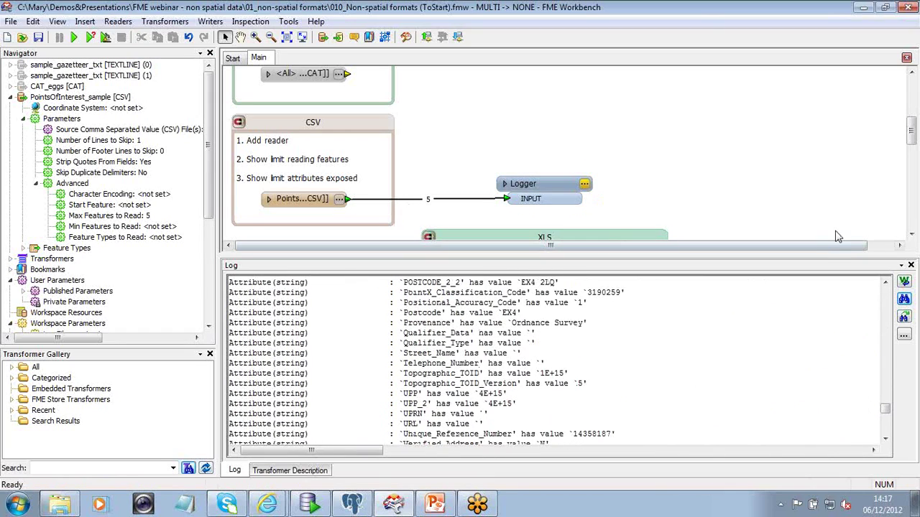
Step: Enlarge the canvas area by shrinking the log, and expand the attribute list of the CSV feature type
drag(830, 254, 831, 337)
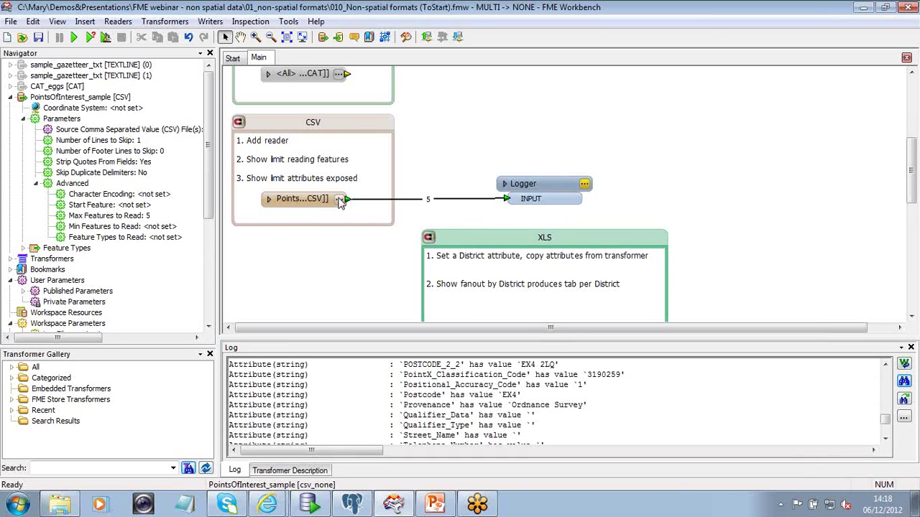
click(340, 200)
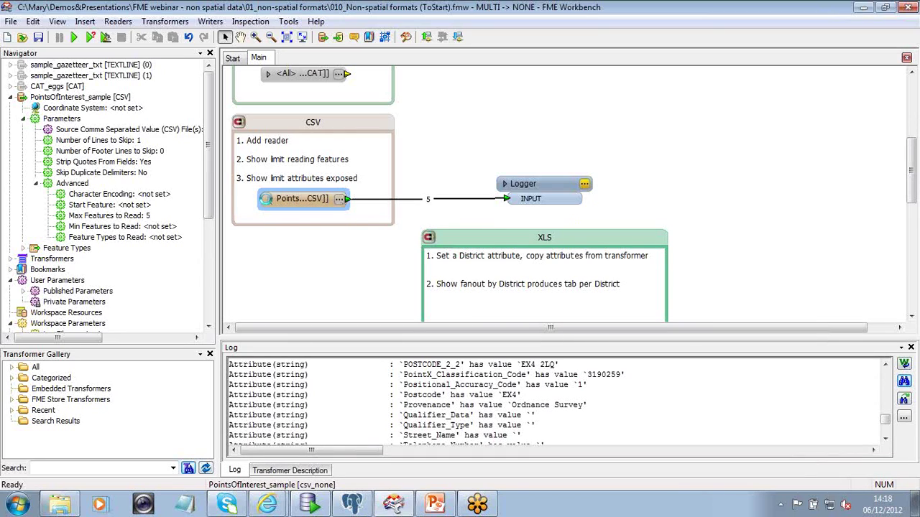
drag(908, 155, 848, 176)
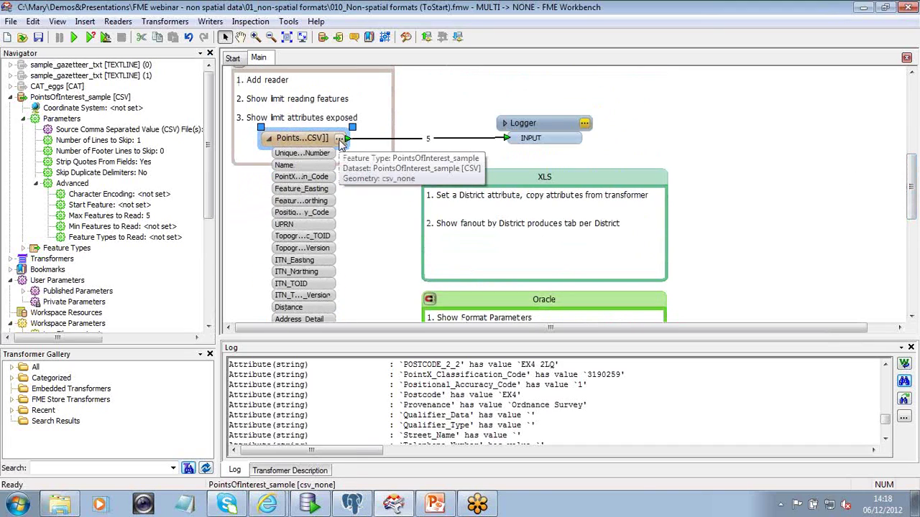
Step: Expose only Unique_Reference_Number, Name, Feature_Easting, Feature_Northing and Administrative_Boundary in the CSV feature type's user attributes
click(340, 140)
click(423, 148)
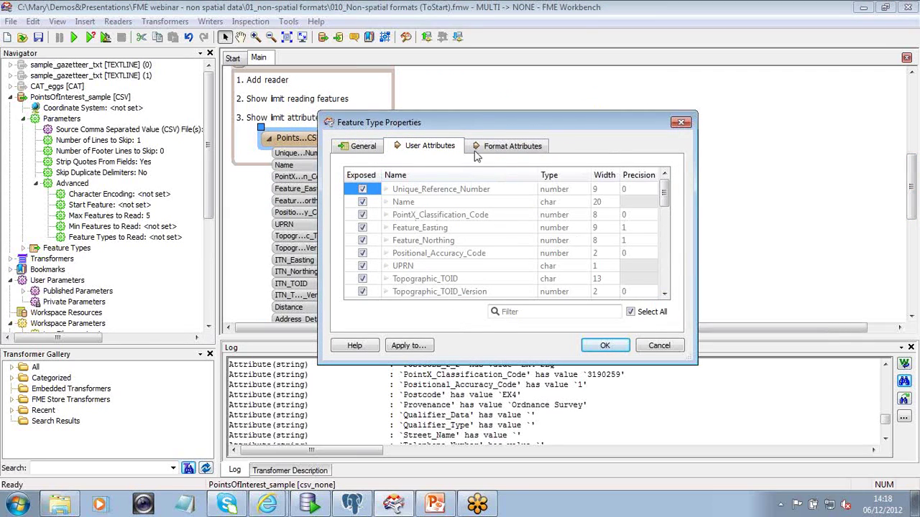
drag(479, 122, 557, 121)
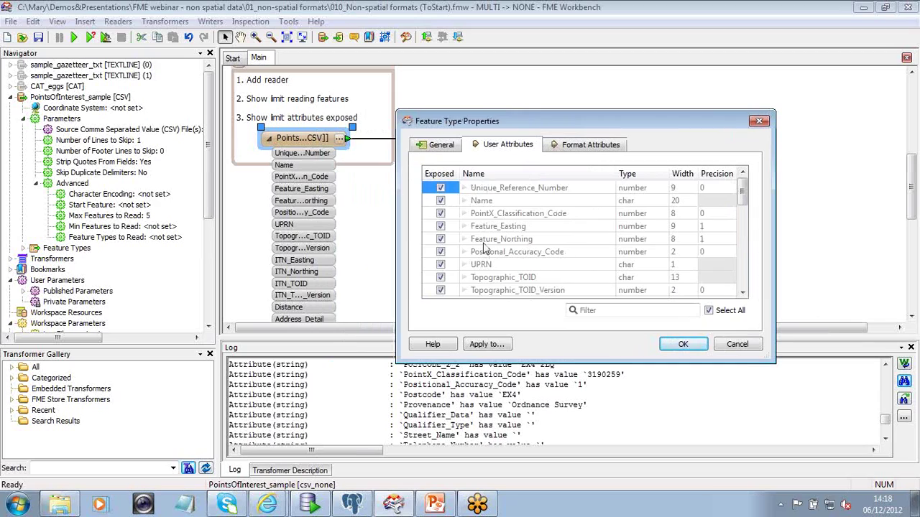
click(710, 312)
click(440, 188)
click(440, 201)
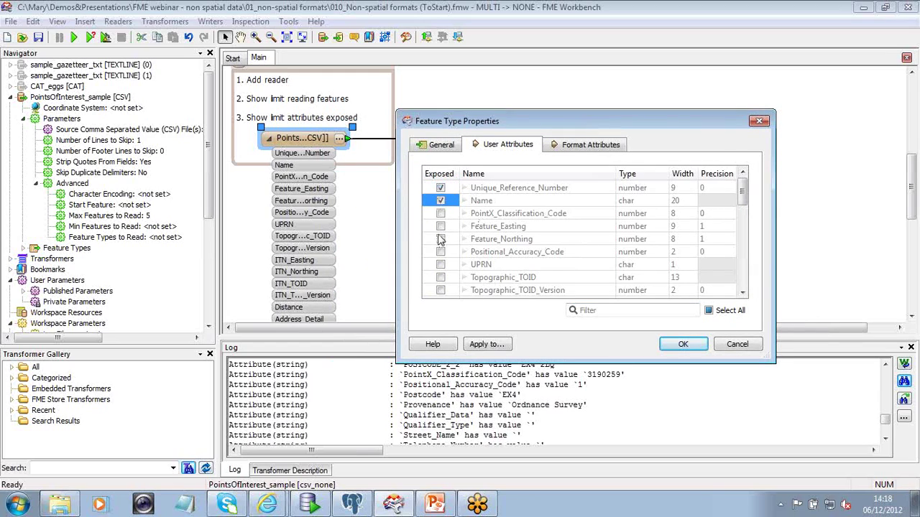
click(440, 227)
click(440, 239)
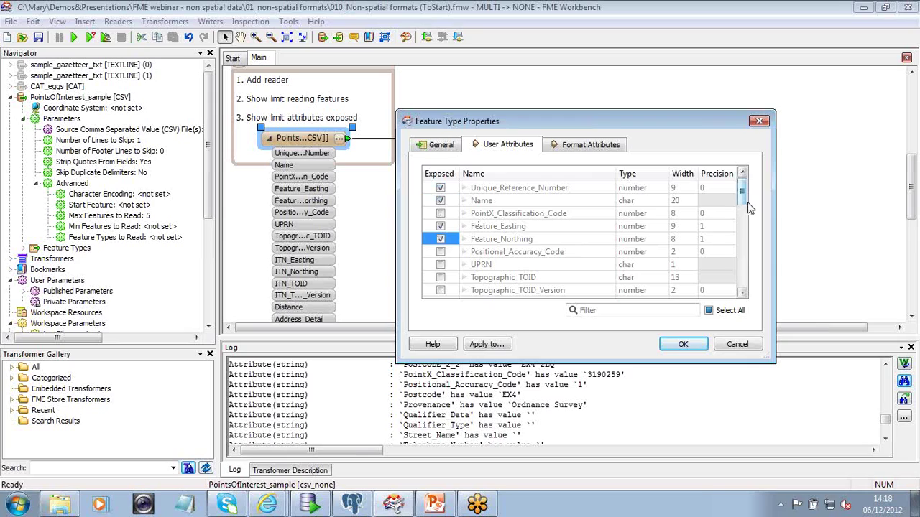
drag(748, 205, 747, 244)
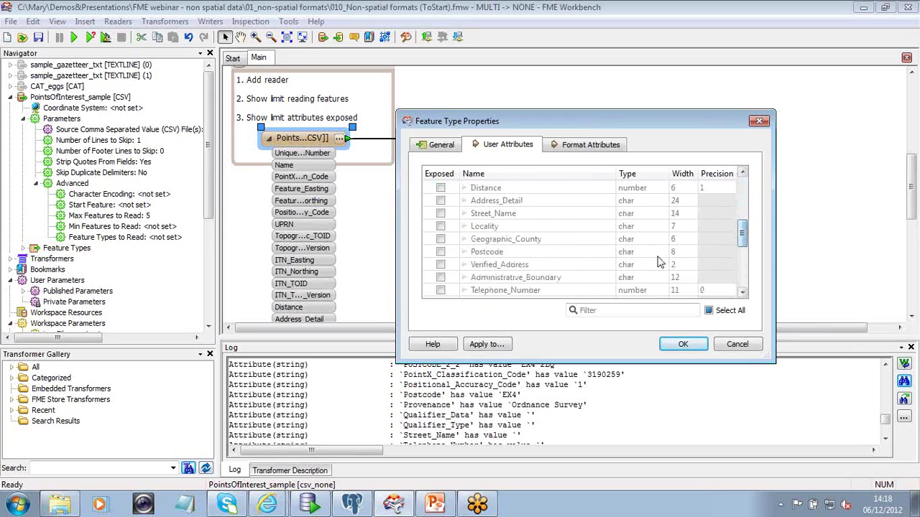
click(440, 278)
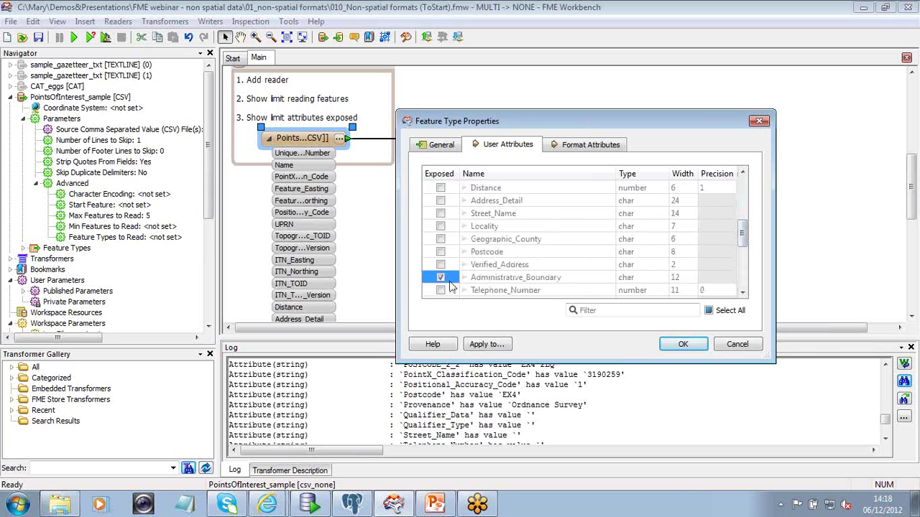
click(683, 346)
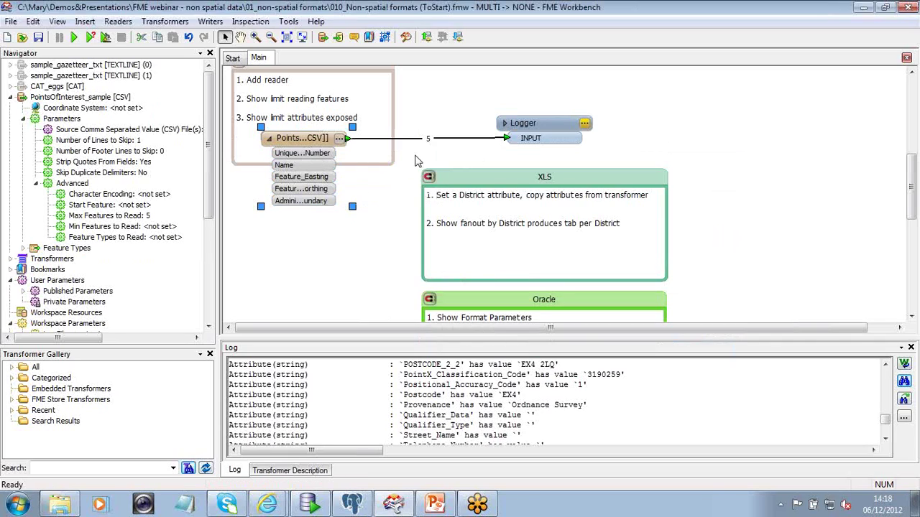
Step: Shift the Logger away from the CSV reader and insert an AttributeRenamer into the connection between them
click(532, 123)
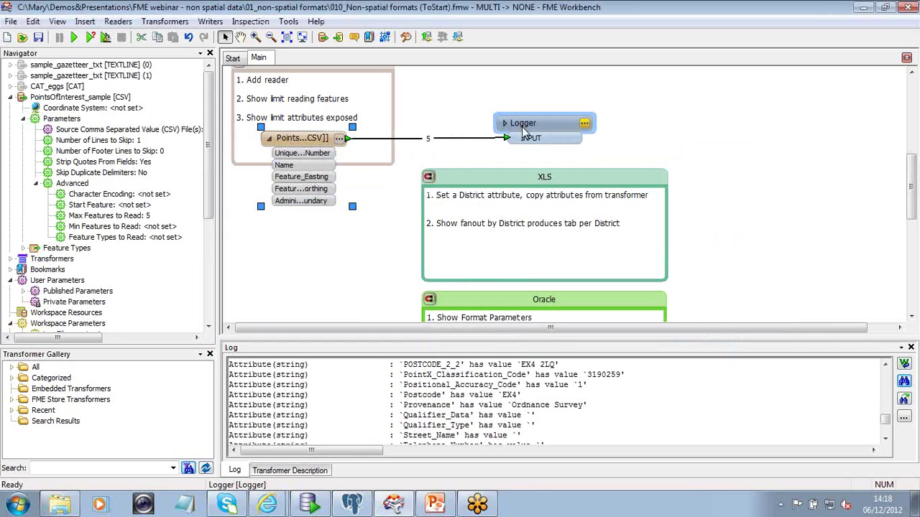
drag(532, 124, 581, 126)
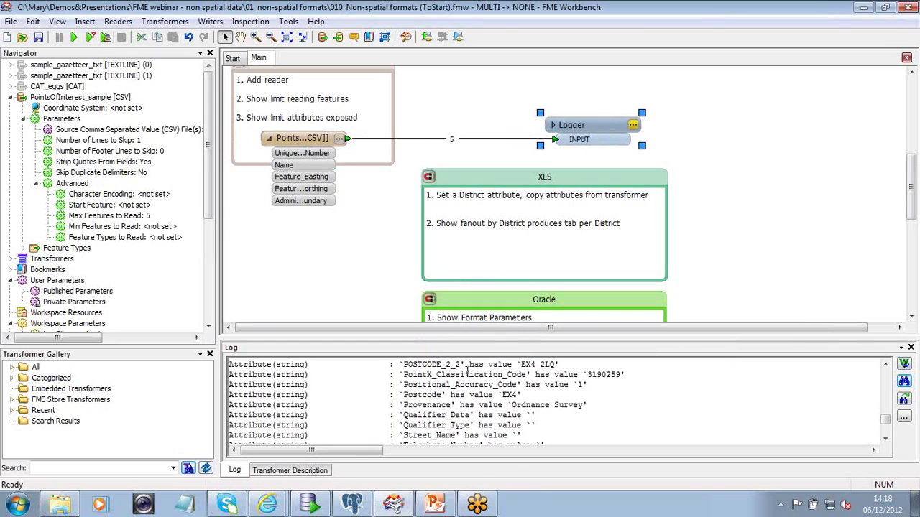
click(444, 165)
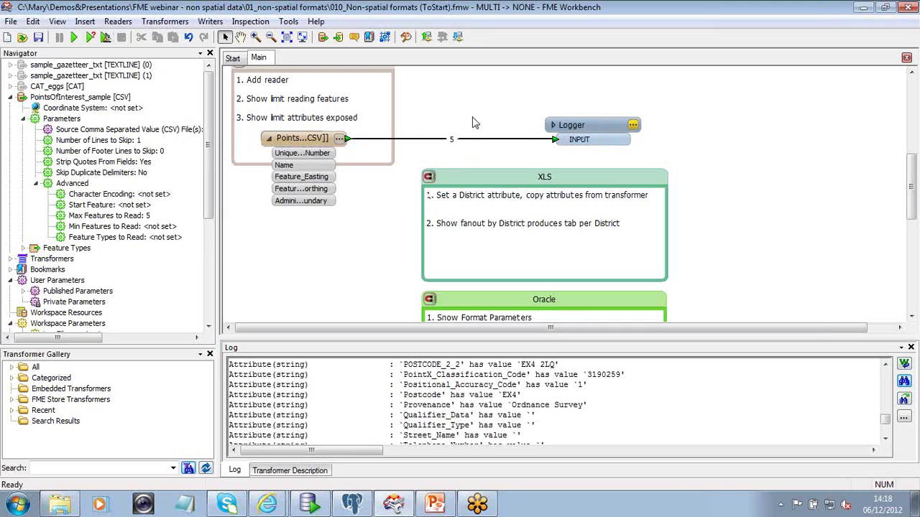
text(attributeren)
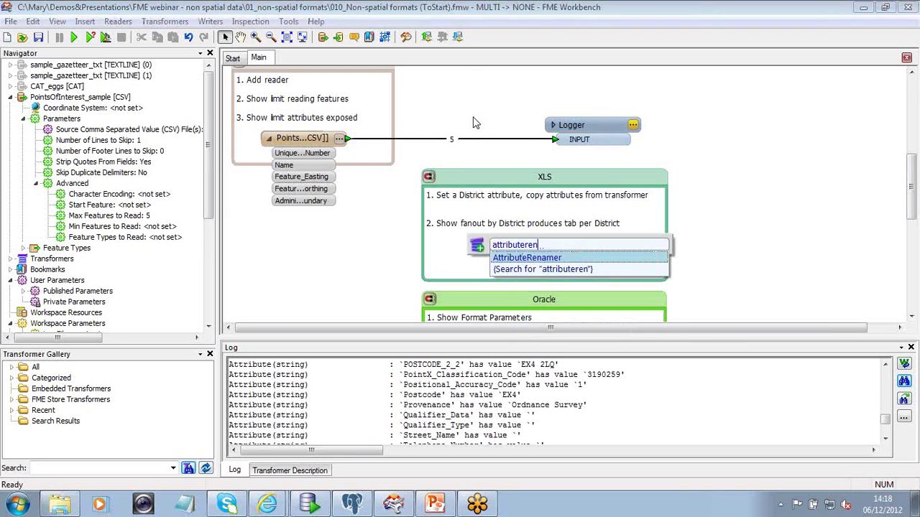
key(Return)
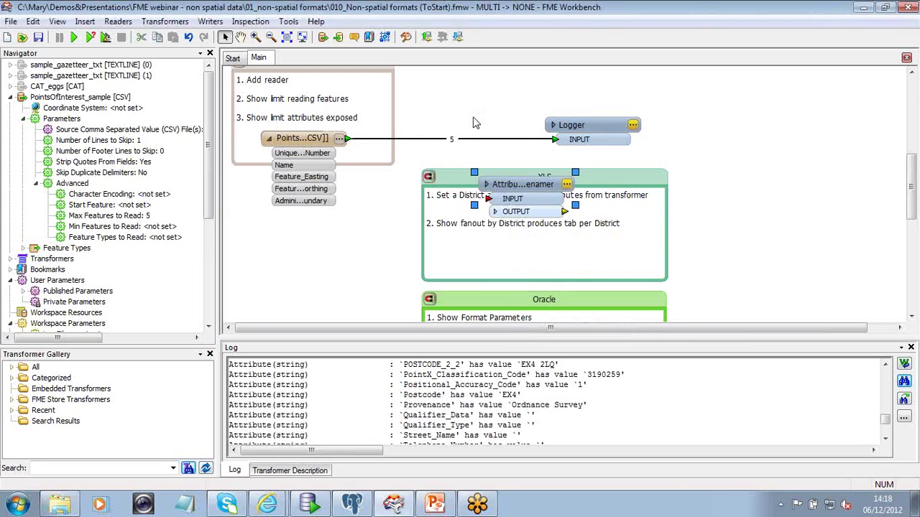
drag(519, 187, 442, 147)
Step: Configure the AttributeRenamer to rename Administrative_Boundary to District, and run the workspace
double_click(417, 132)
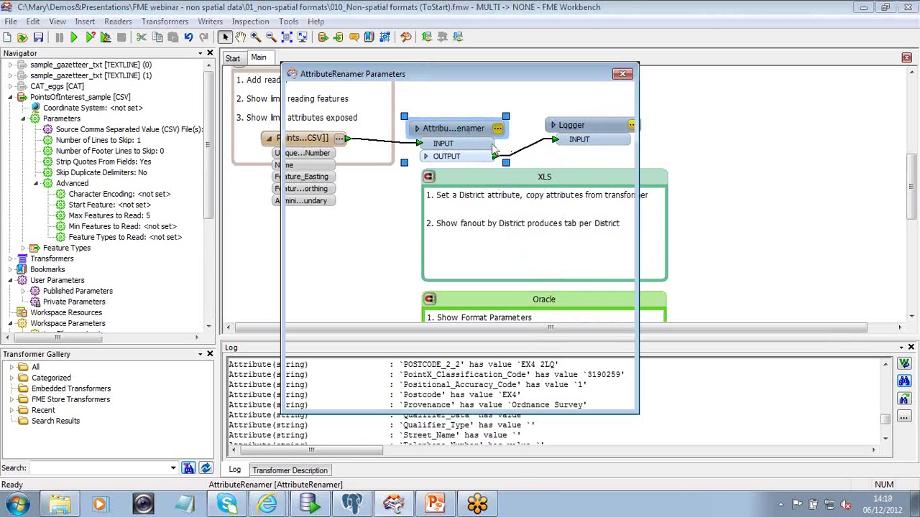
click(394, 169)
click(395, 171)
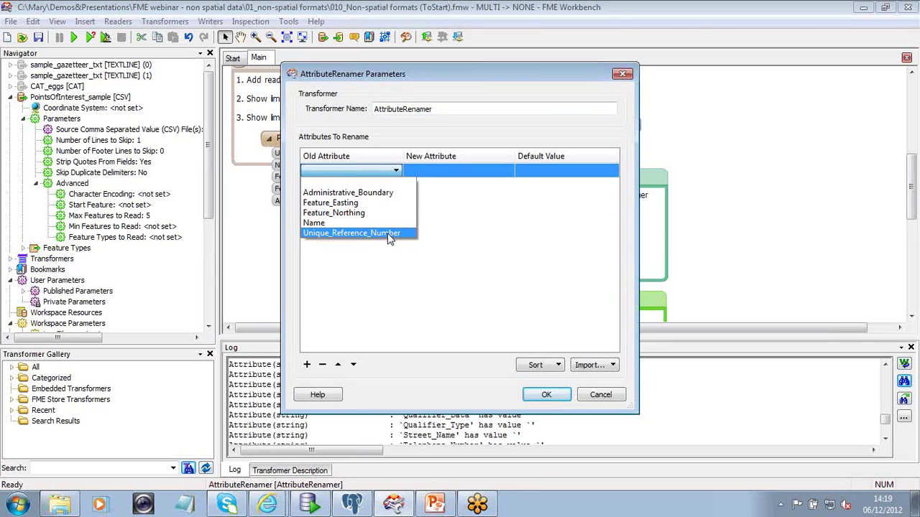
click(388, 192)
click(442, 172)
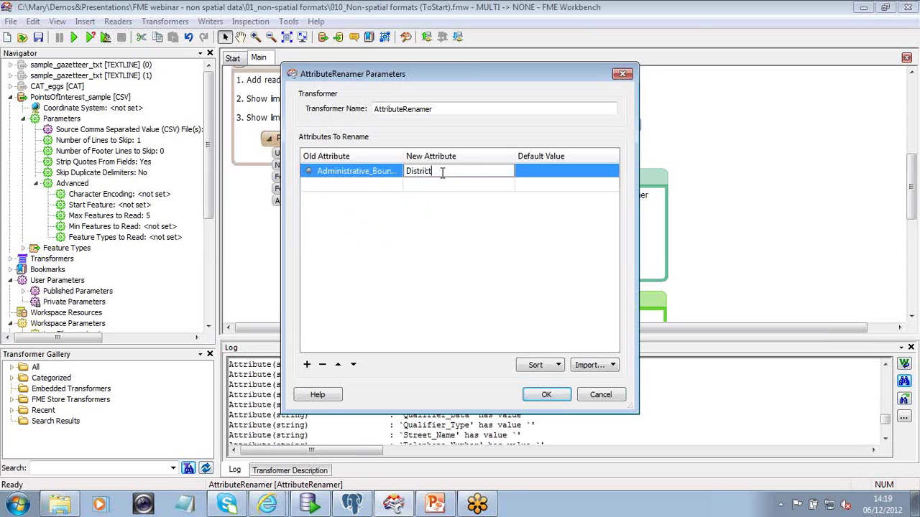
click(547, 396)
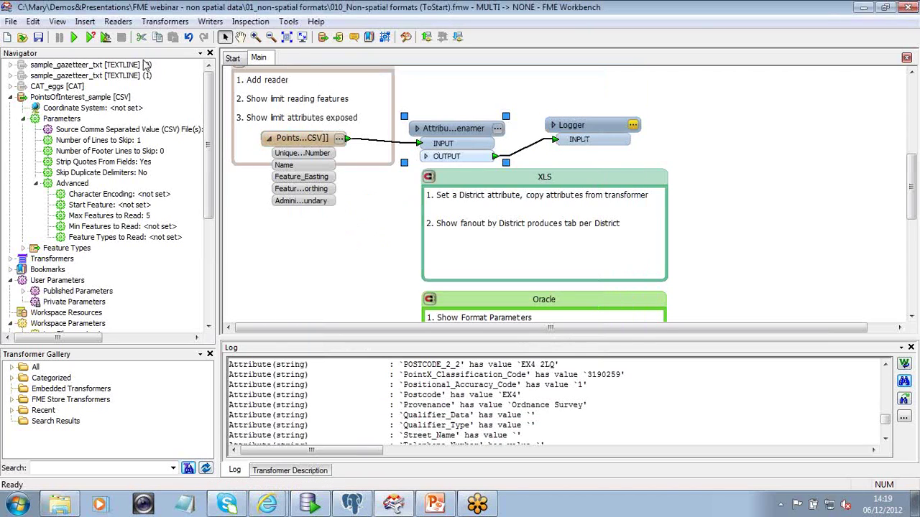
click(73, 36)
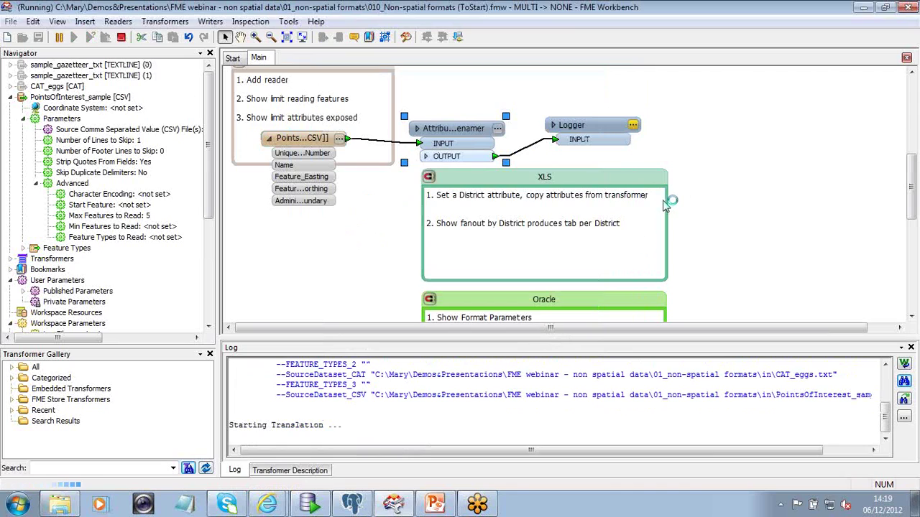
click(776, 162)
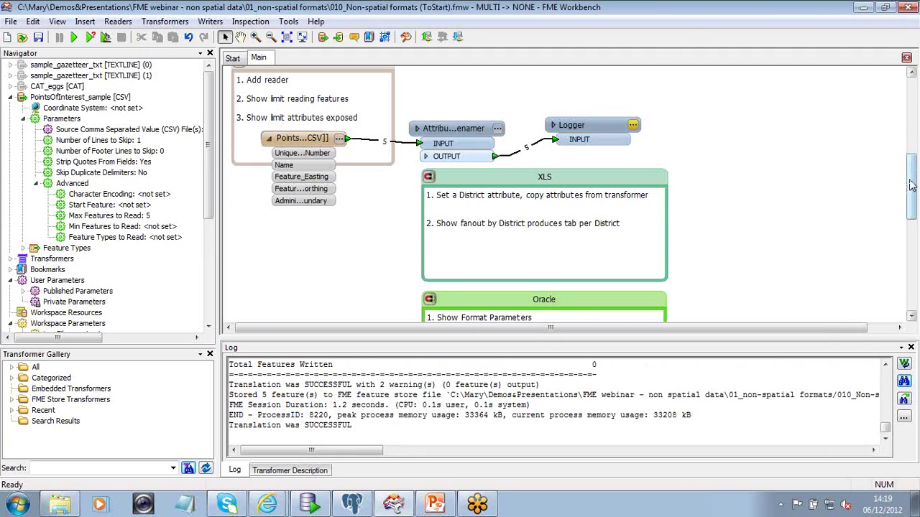
Step: Start adding a new writer to the workspace and choose Microsoft Excel (XLS_ADO) as its format
mouse_move(912, 185)
mouse_down()
mouse_move(911, 173)
mouse_move(914, 187)
mouse_up()
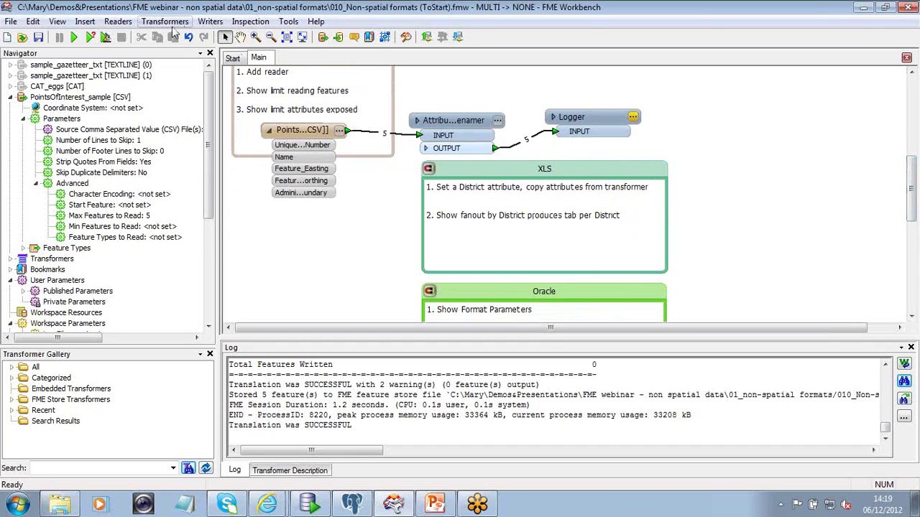
click(211, 21)
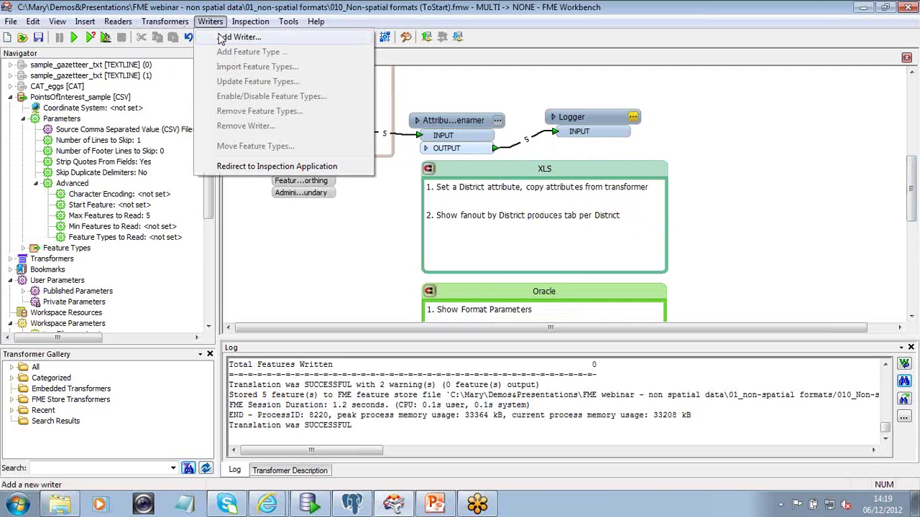
click(237, 37)
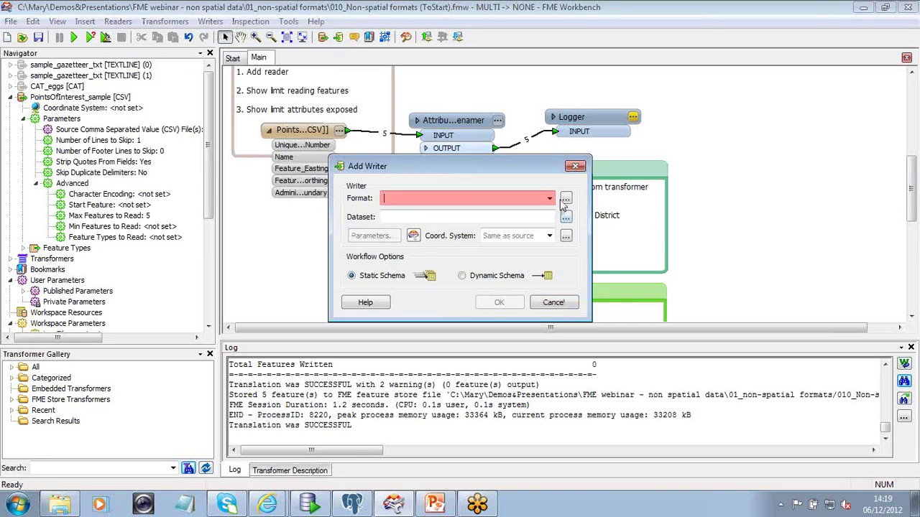
click(566, 199)
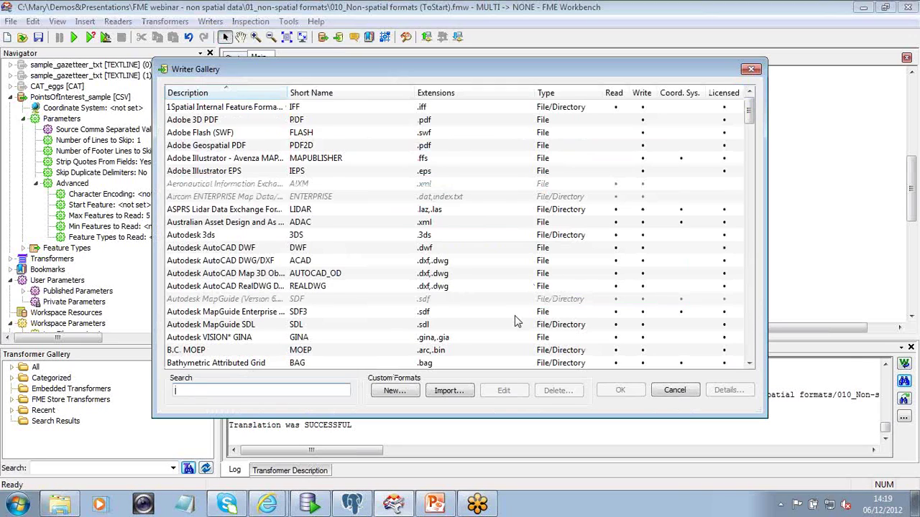
text(xls)
double_click(223, 108)
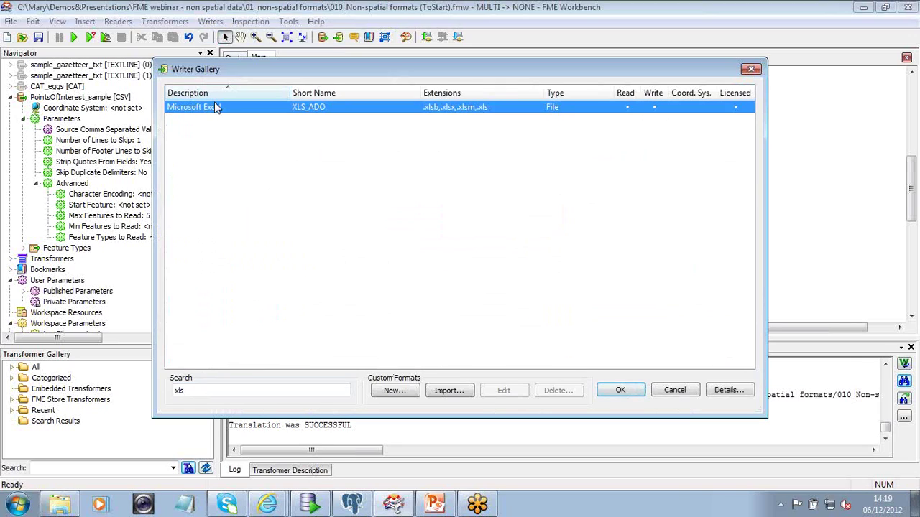
Step: Set the writer's dataset to the existing demo.xls in the out folder of 01_non-spatial formats
click(567, 218)
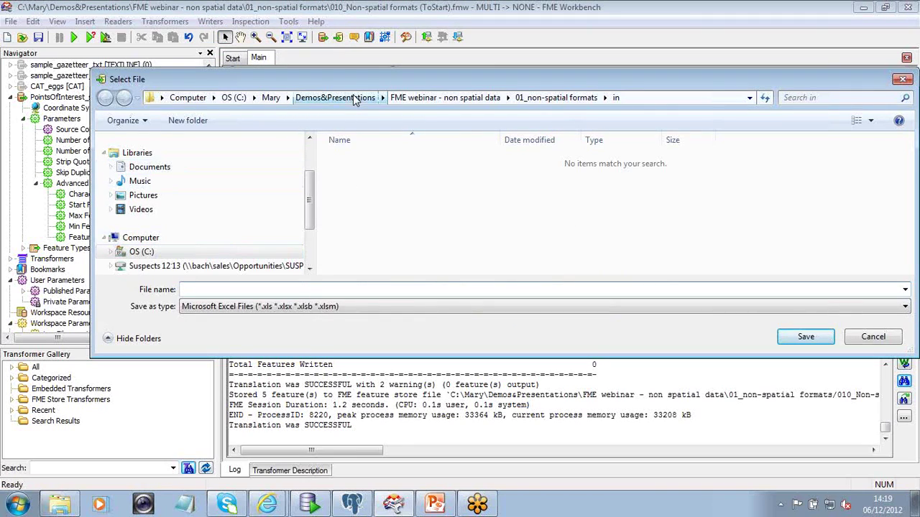
click(431, 98)
double_click(398, 189)
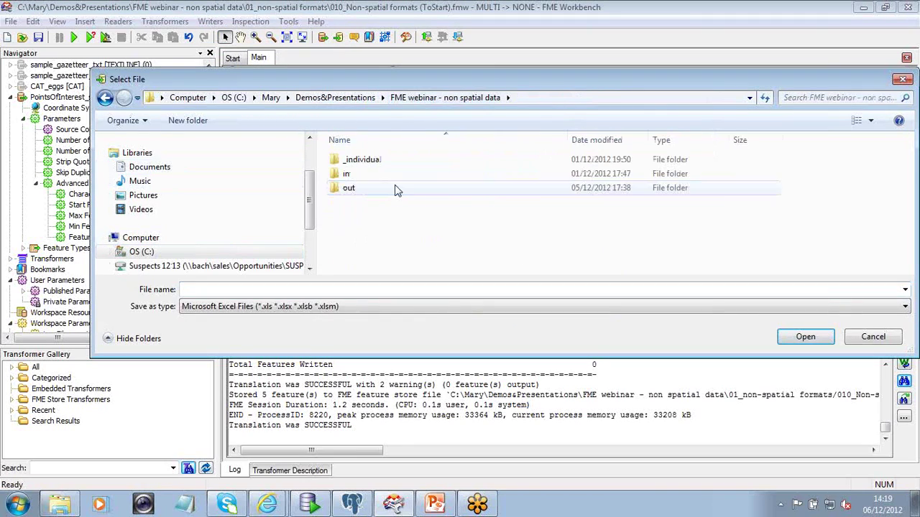
double_click(353, 187)
double_click(358, 162)
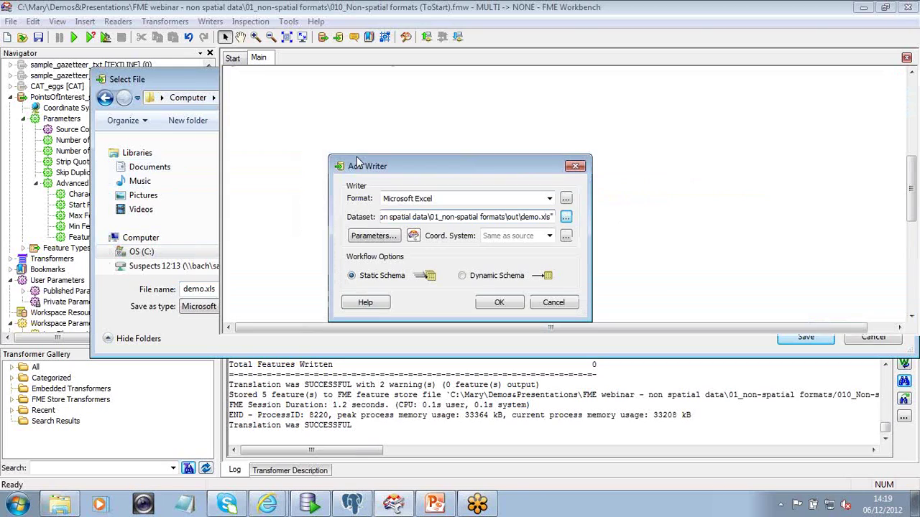
Step: Set the Excel writer's Overwrite Existing File parameter to Yes and add the writer with a static schema
drag(450, 168, 350, 116)
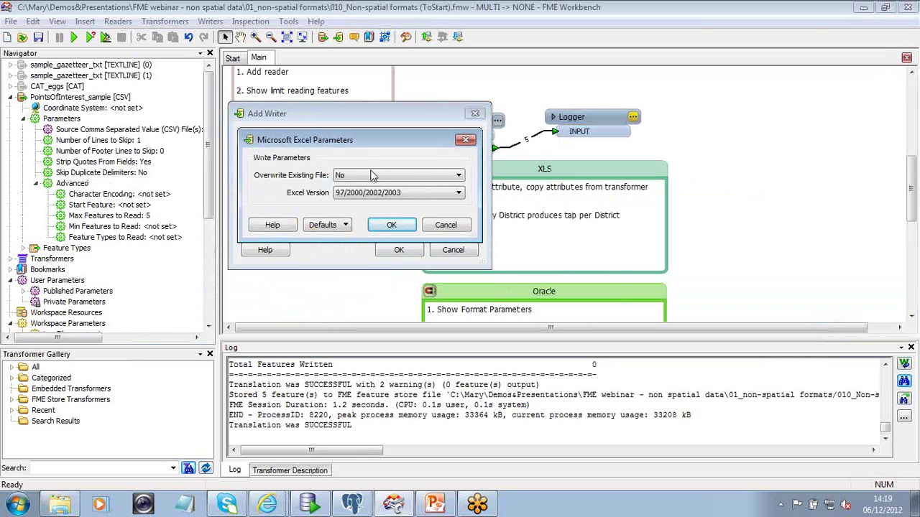
click(374, 176)
click(374, 192)
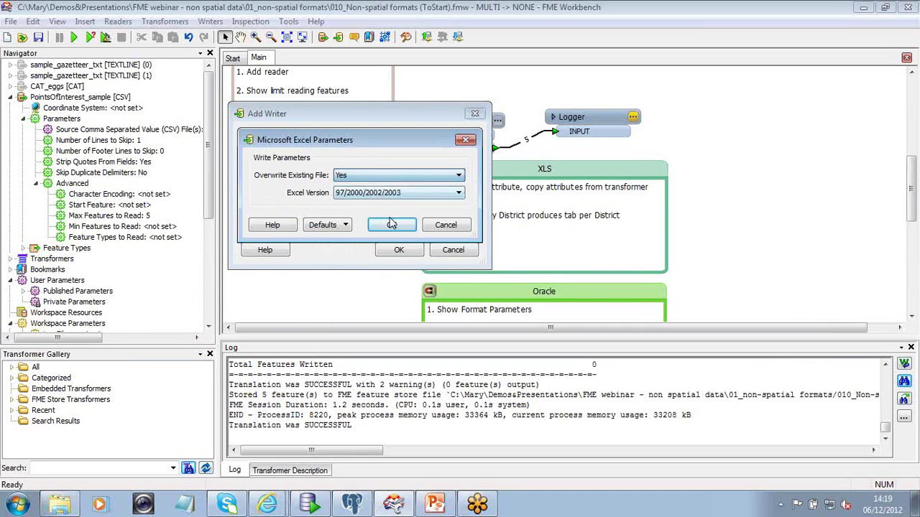
click(392, 226)
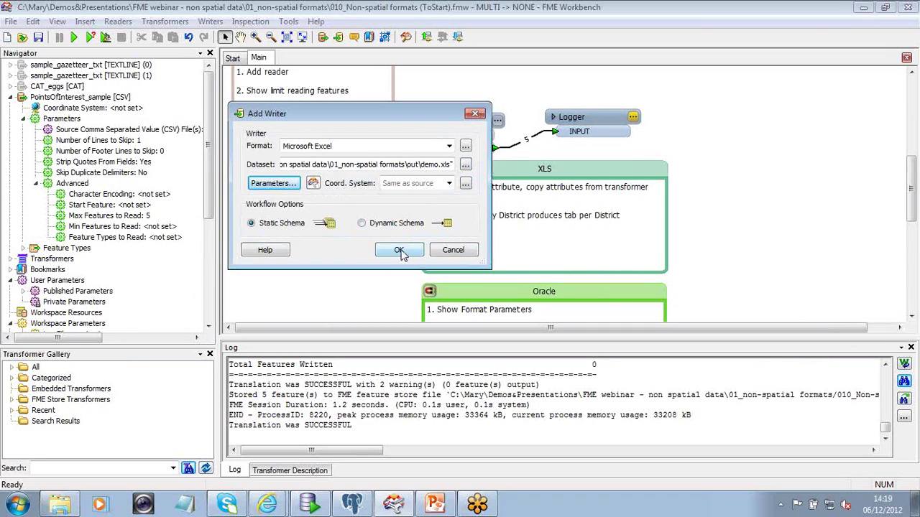
click(399, 251)
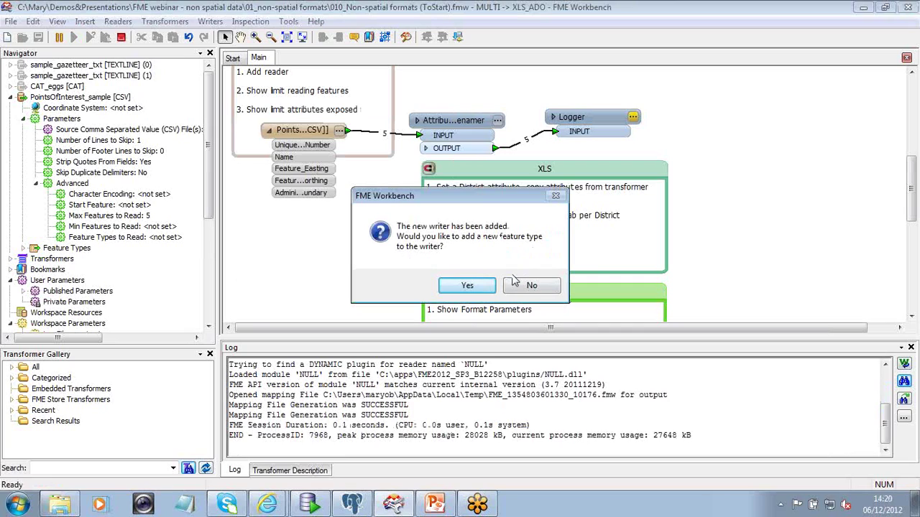
Step: Add a new feature type with its default name to the Excel writer and place it inside the XLS bookmark
click(468, 285)
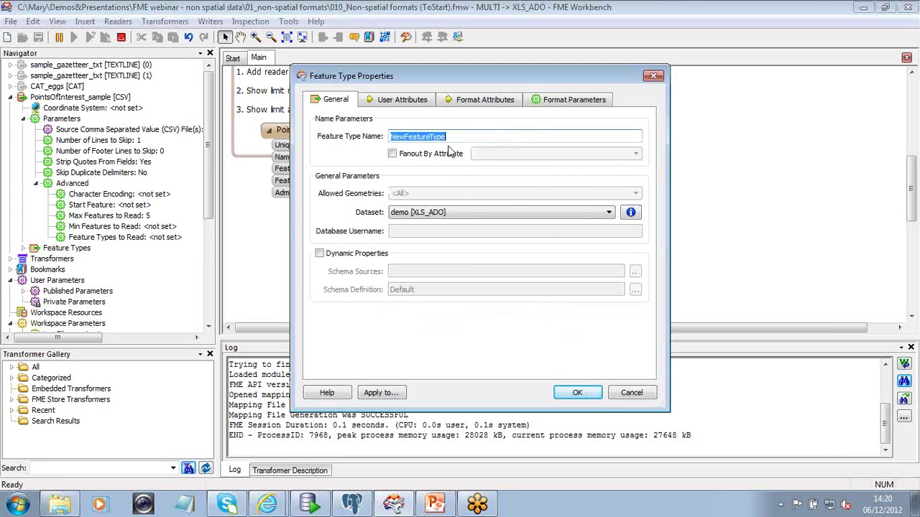
click(579, 392)
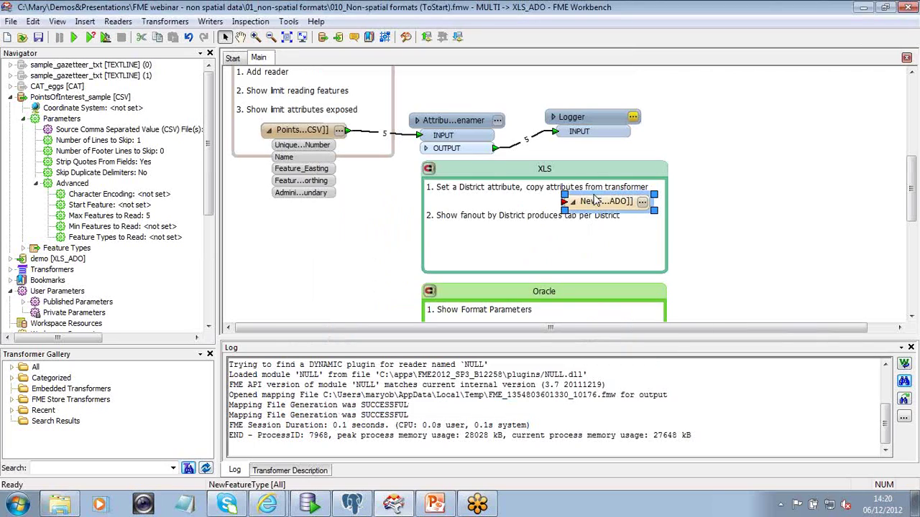
drag(600, 208, 589, 246)
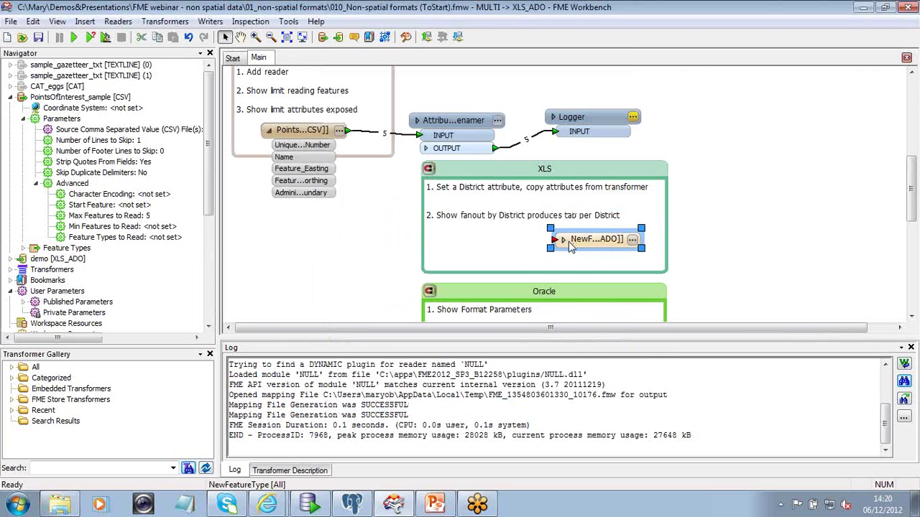
Step: Connect the AttributeRenamer output to the Excel feature type and delete the Logger
drag(497, 149, 554, 240)
click(602, 119)
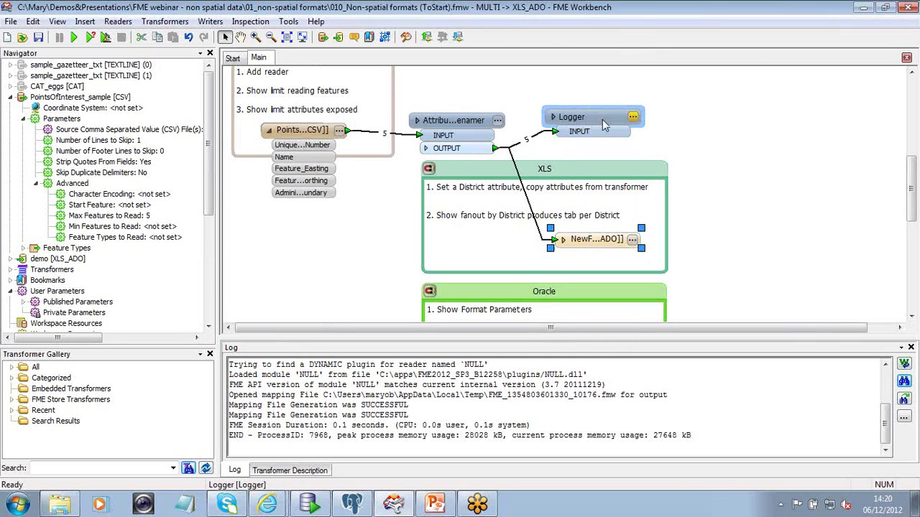
key(Delete)
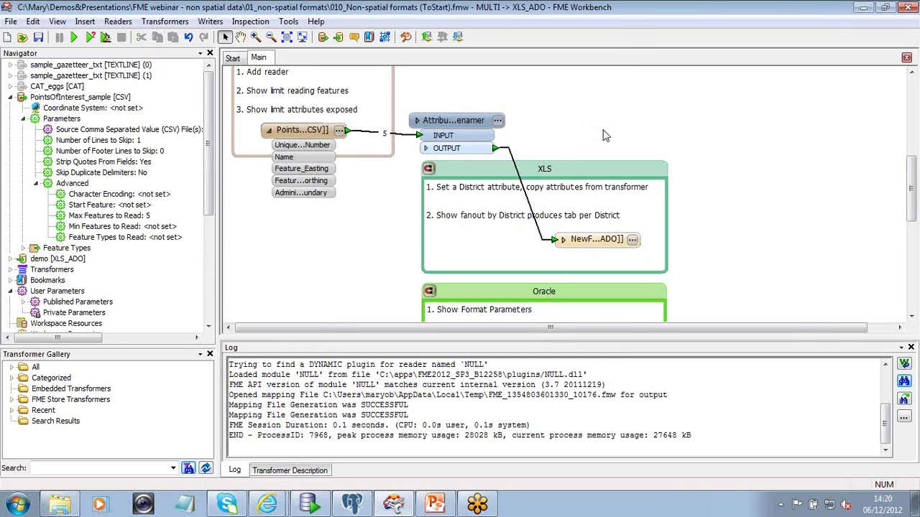
Step: Copy the attributes from the AttributeRenamer transformer to the Excel writer feature type
right_click(612, 240)
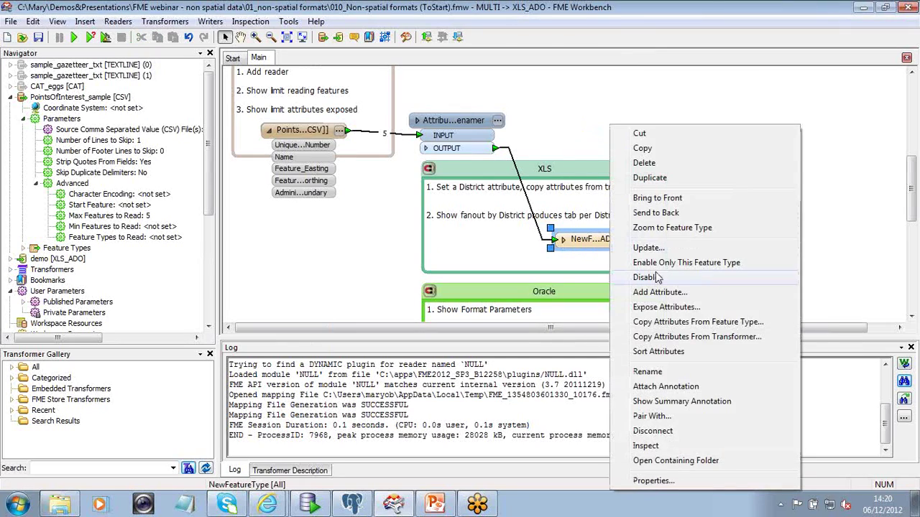
click(670, 338)
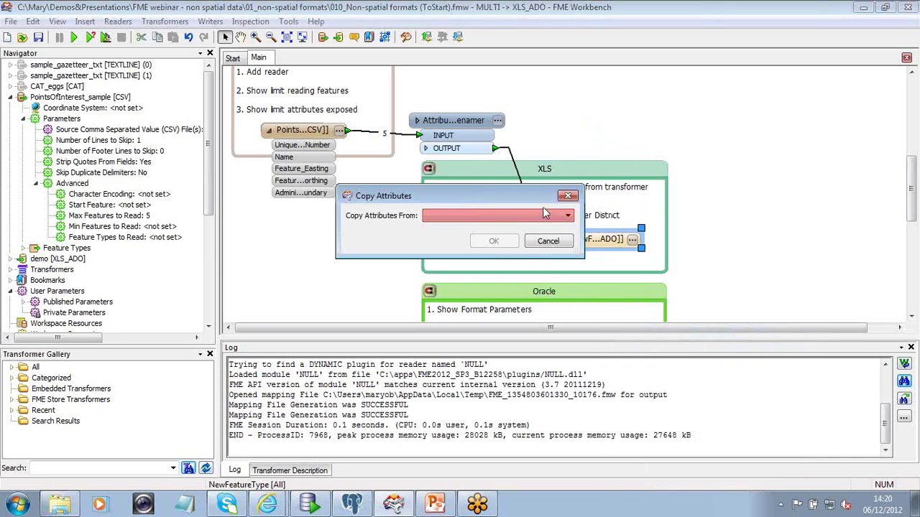
click(567, 216)
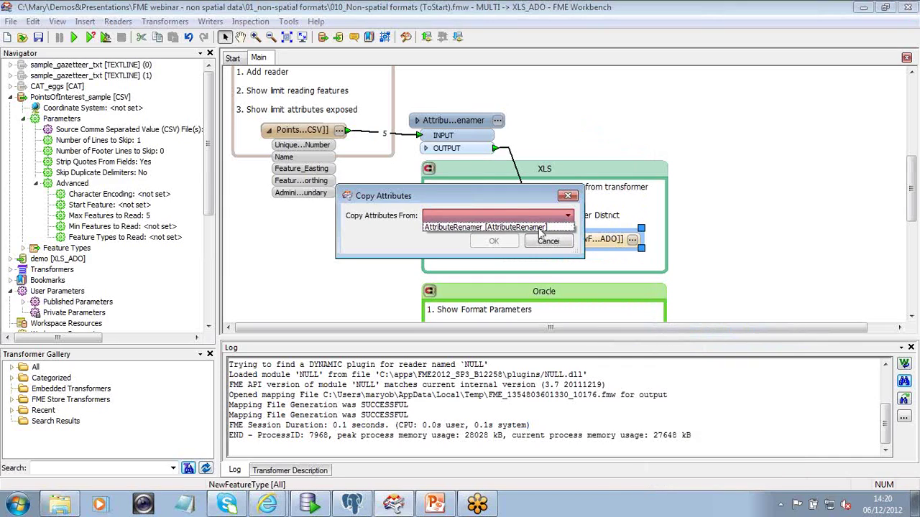
click(539, 228)
click(494, 241)
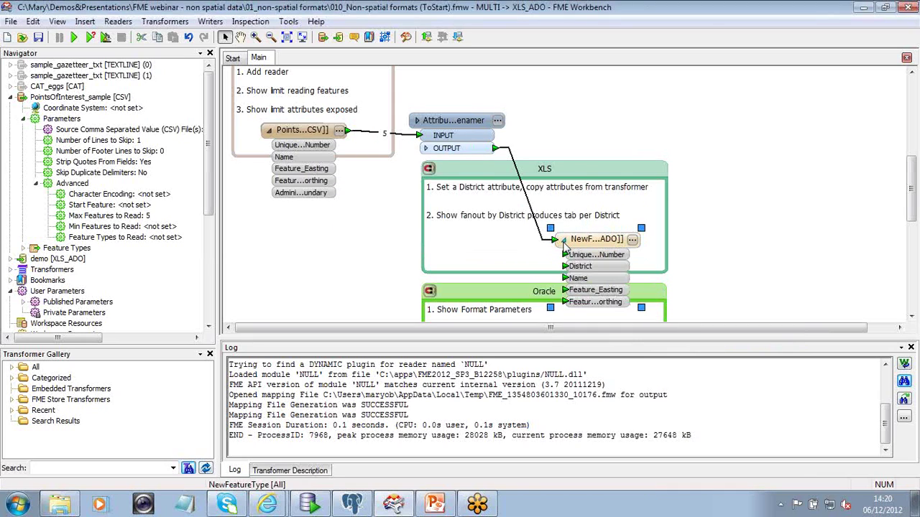
Step: Enable fanout by the District attribute on the Excel writer feature type and run the workspace
drag(912, 200, 915, 211)
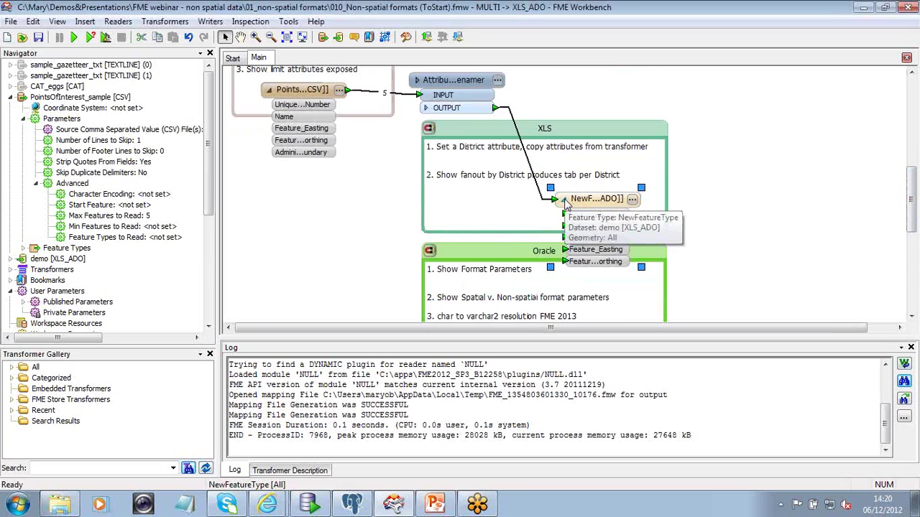
click(566, 204)
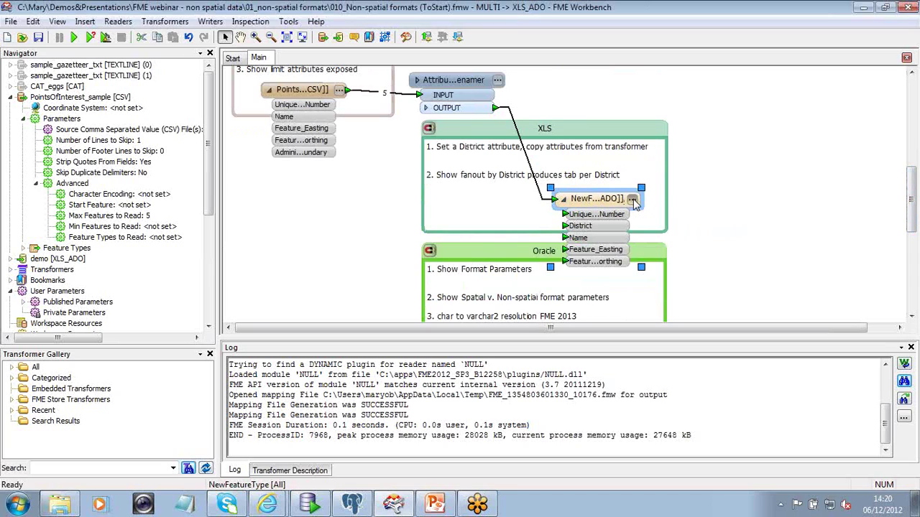
click(633, 201)
drag(568, 77, 309, 78)
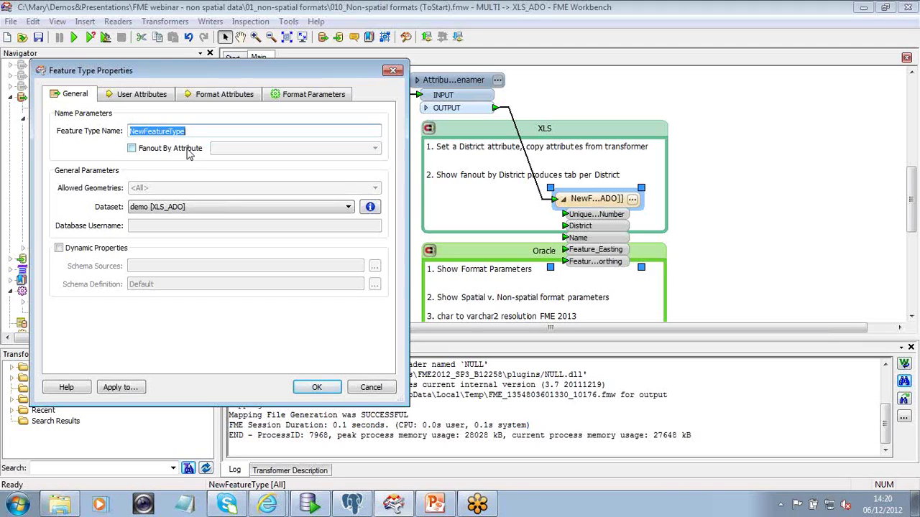
click(133, 149)
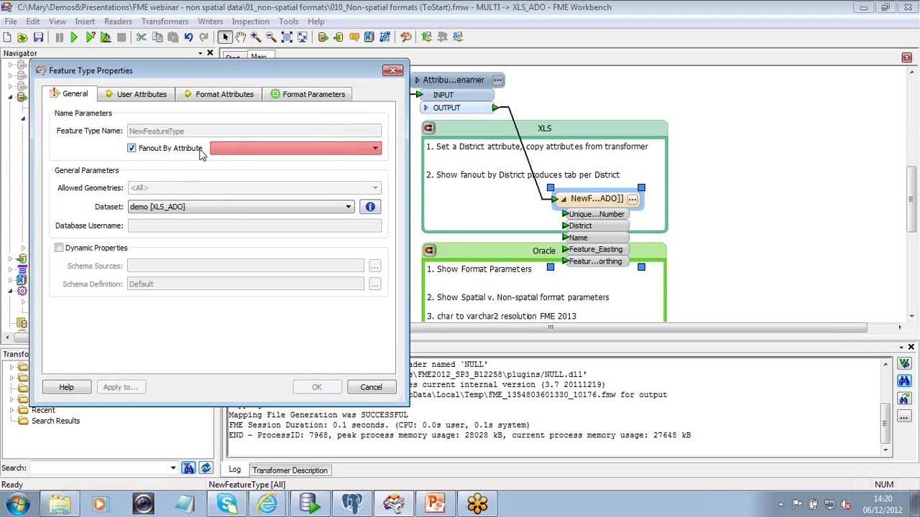
click(253, 151)
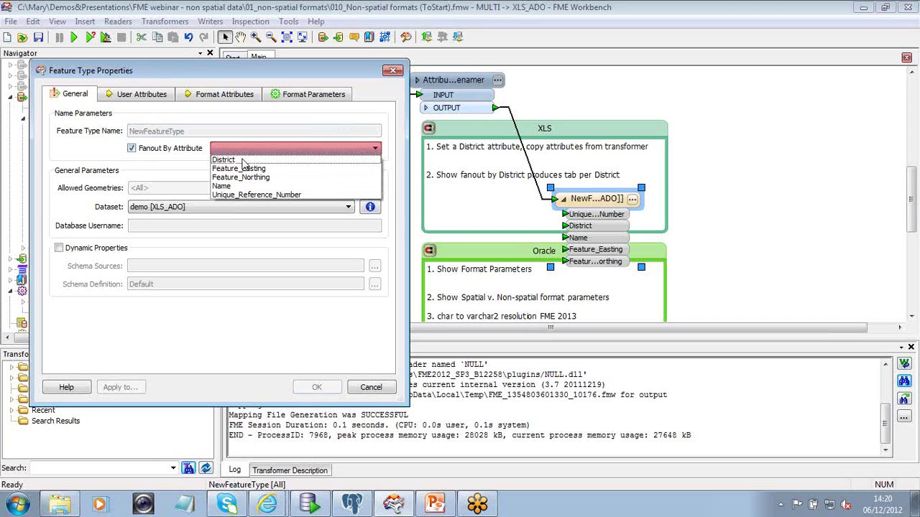
click(234, 160)
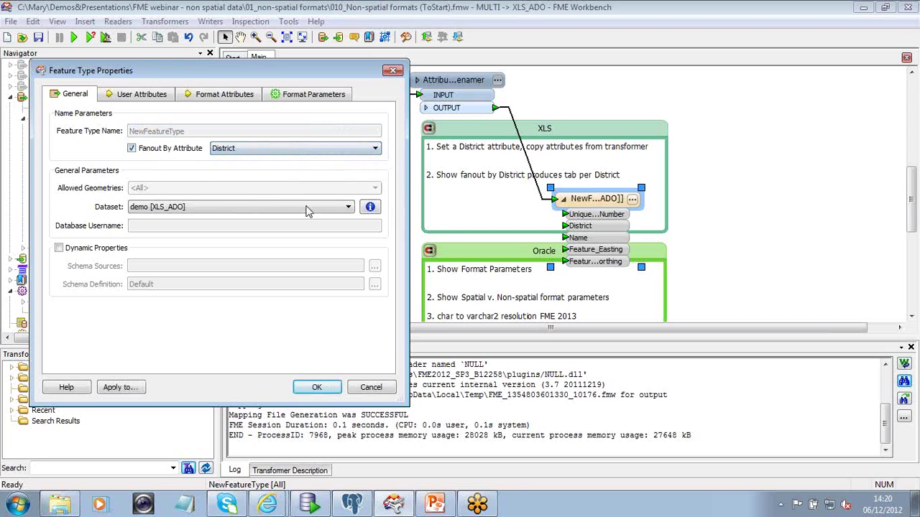
click(318, 388)
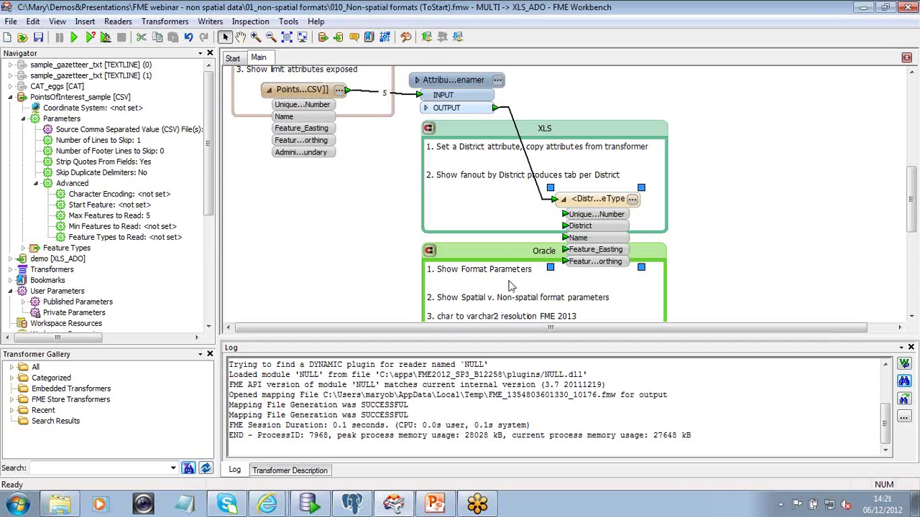
drag(603, 205, 607, 205)
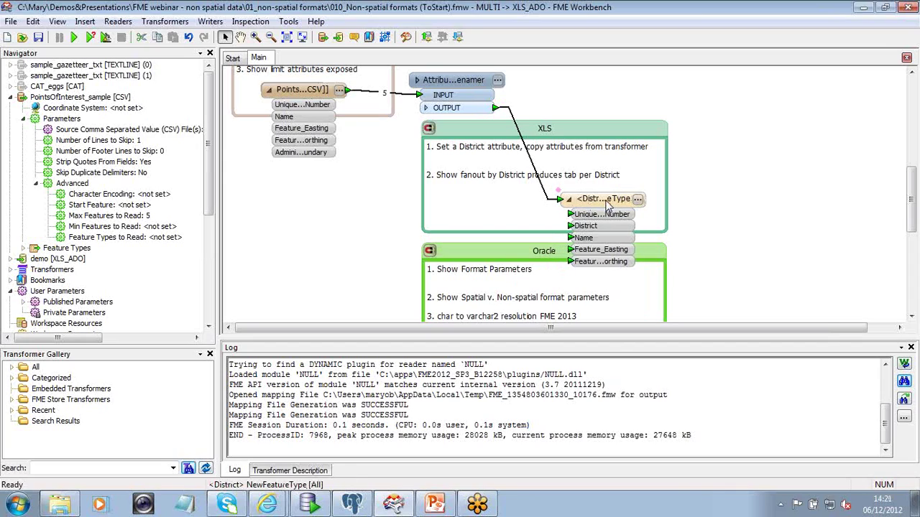
click(75, 38)
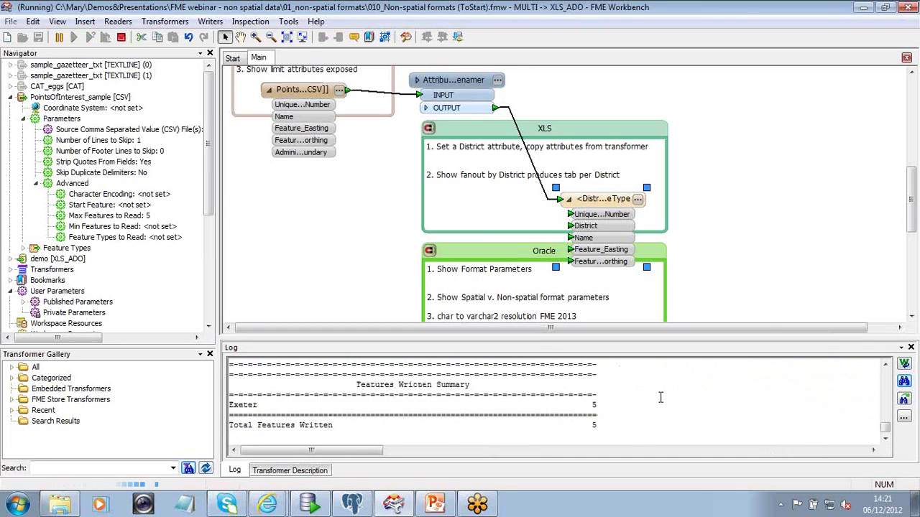
Step: Switch to Windows Explorer, open demo.xls from the 01_non-spatial formats output folder in Excel to check the written sheet, and close the workbook
click(60, 506)
click(363, 31)
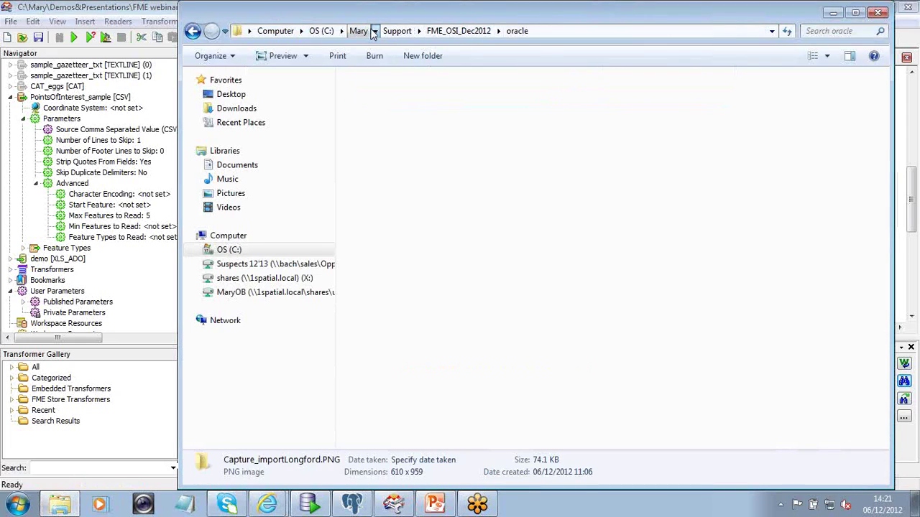
double_click(381, 123)
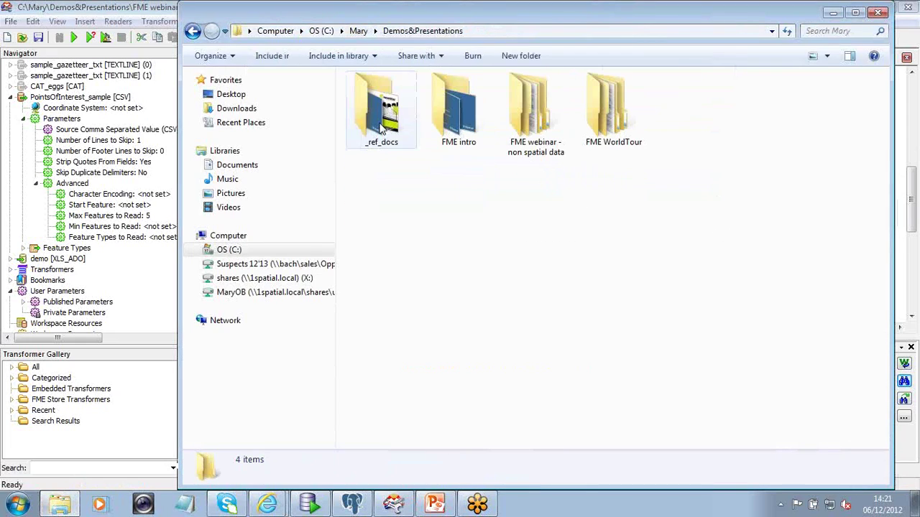
double_click(399, 124)
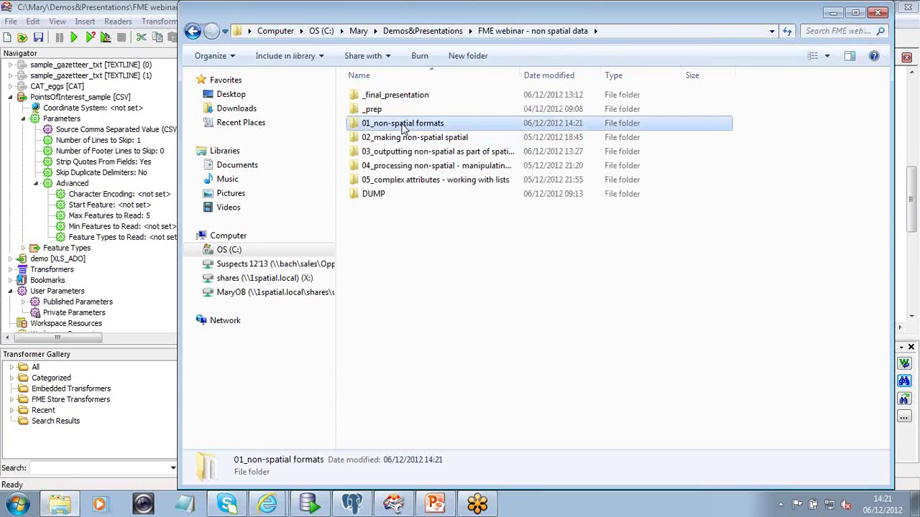
double_click(376, 125)
double_click(373, 96)
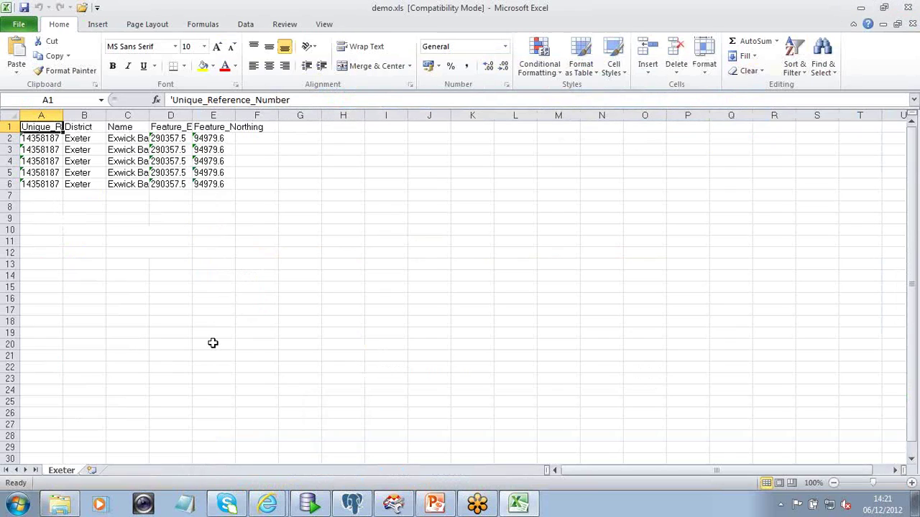
click(913, 25)
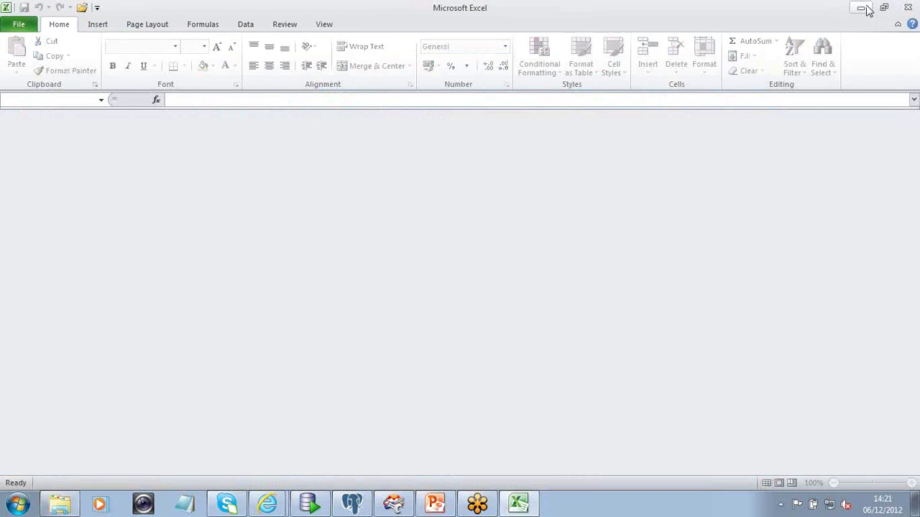
Step: Close Excel, return to the FME workspace, clear the CSV reader's Max Features to Read value and run the workspace
click(908, 8)
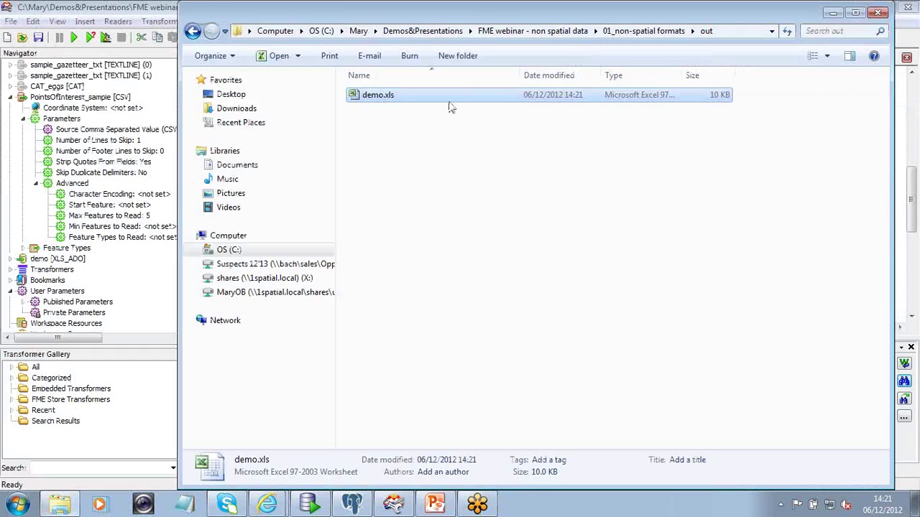
click(831, 13)
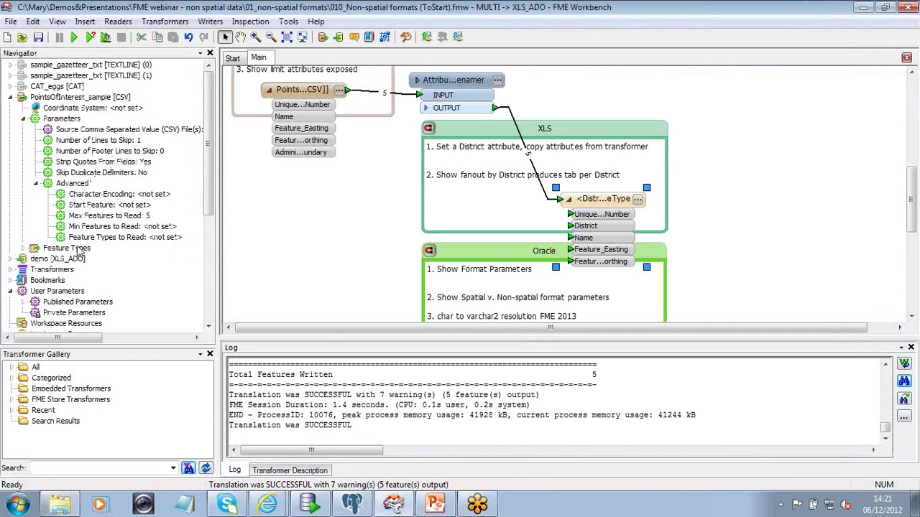
double_click(133, 216)
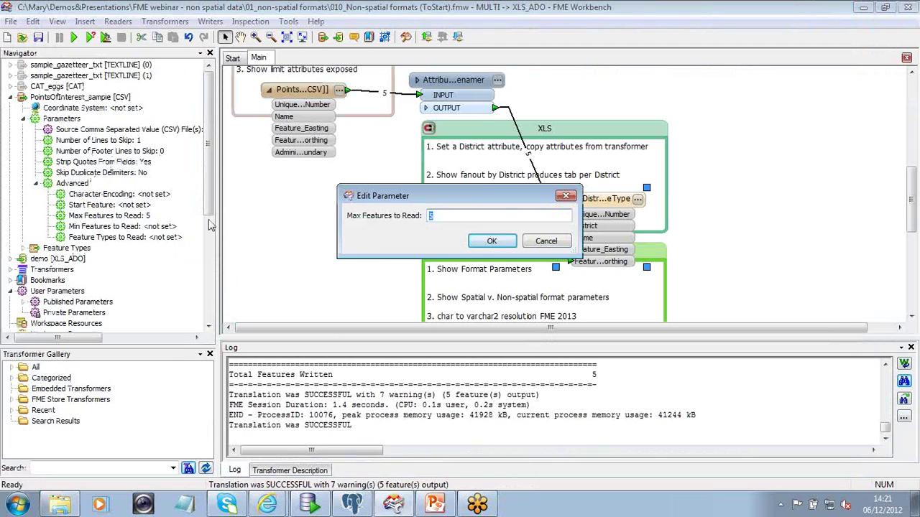
click(491, 241)
click(74, 38)
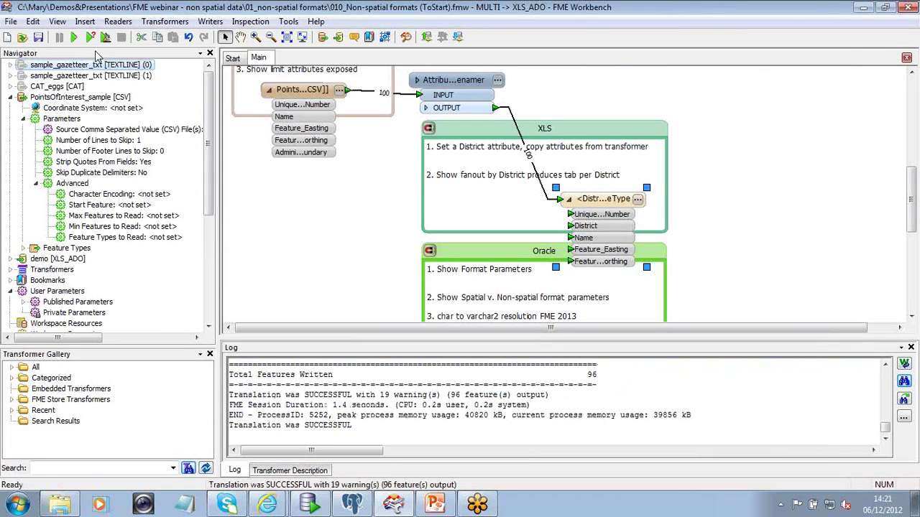
Step: Delete demo.xls from the out folder in Windows Explorer, and run the FME workspace again
click(60, 505)
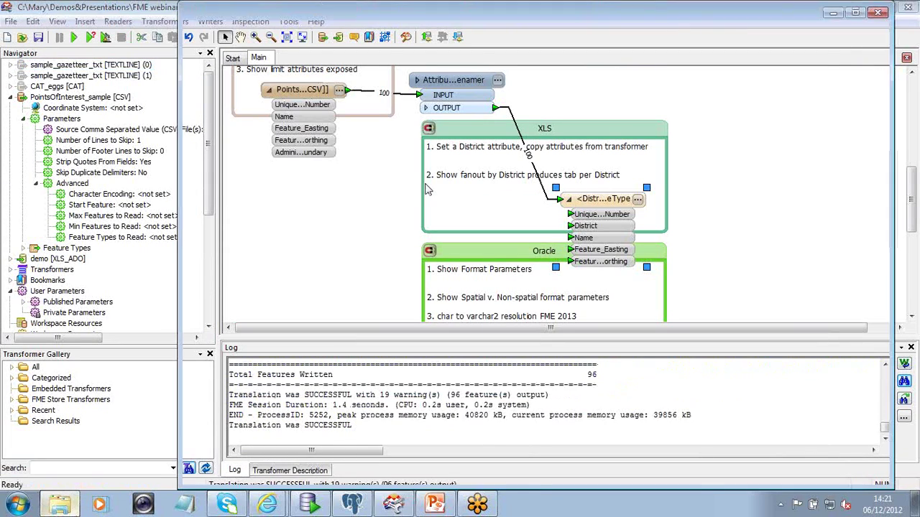
right_click(382, 95)
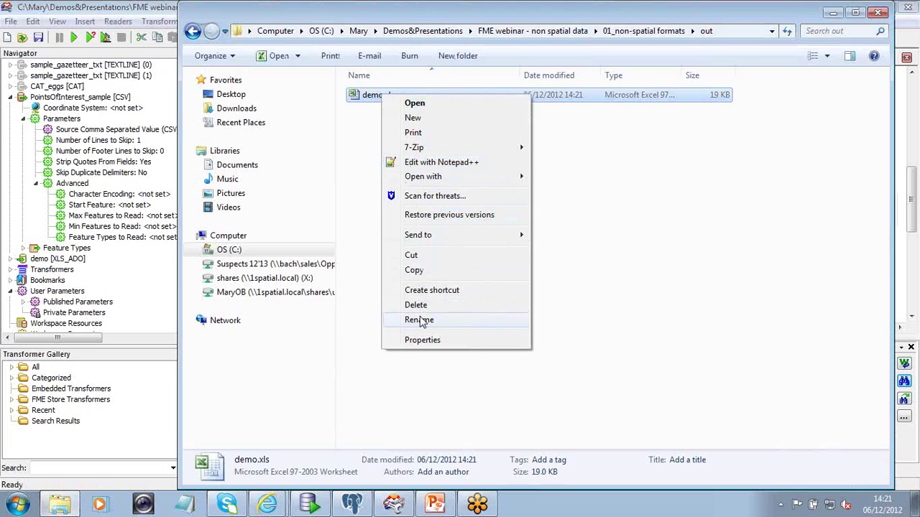
click(450, 305)
click(515, 308)
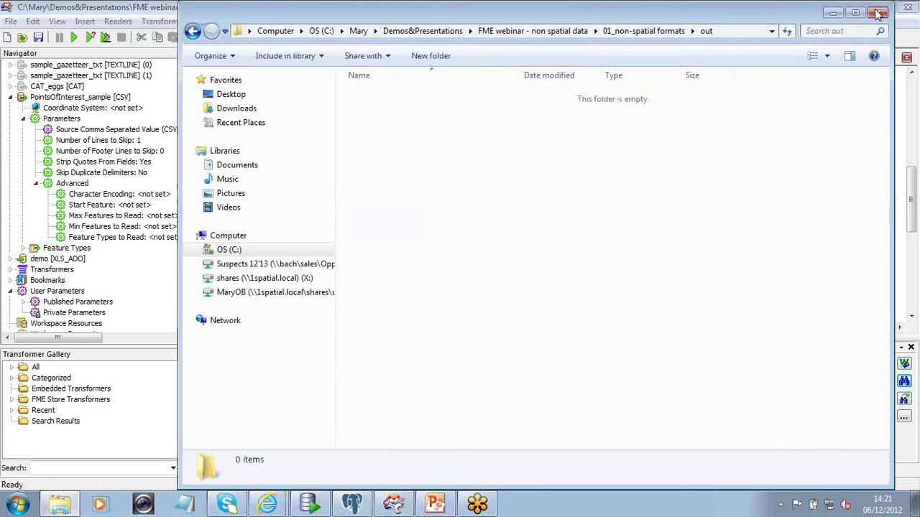
click(837, 16)
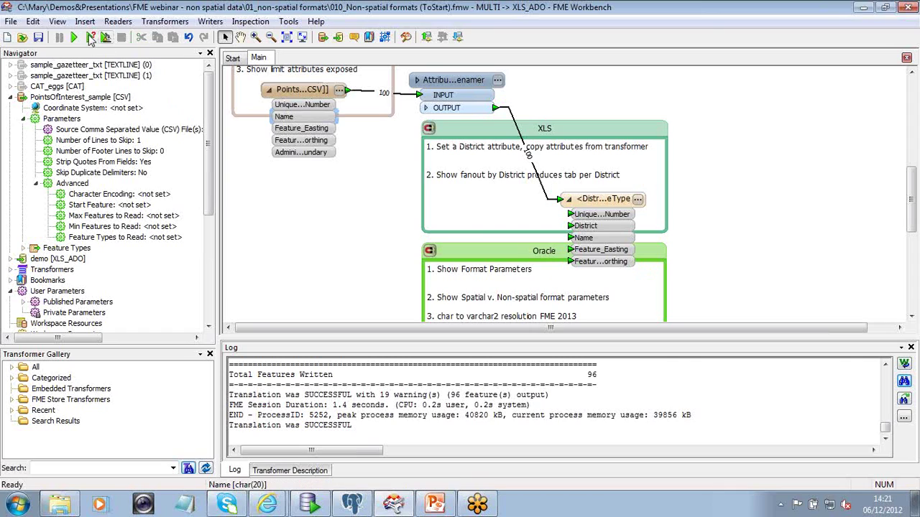
click(74, 36)
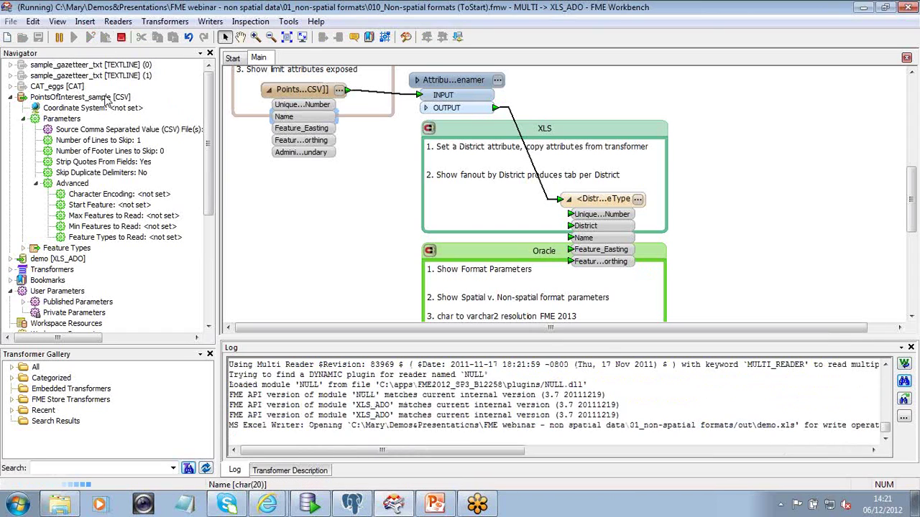
Step: Open demo.xls from the out folder in Excel, check the Exeter and Teignbridge sheets, close the workbook and return to FME Workbench
click(60, 505)
double_click(370, 98)
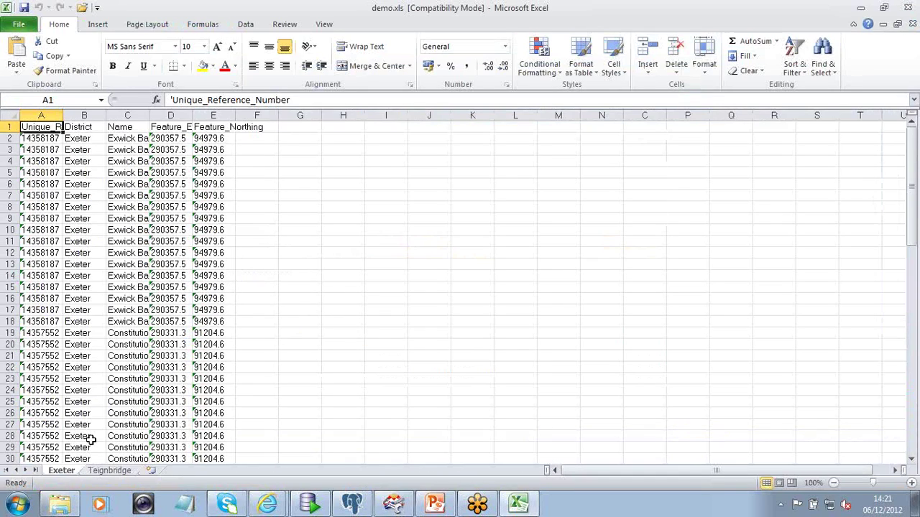
click(110, 471)
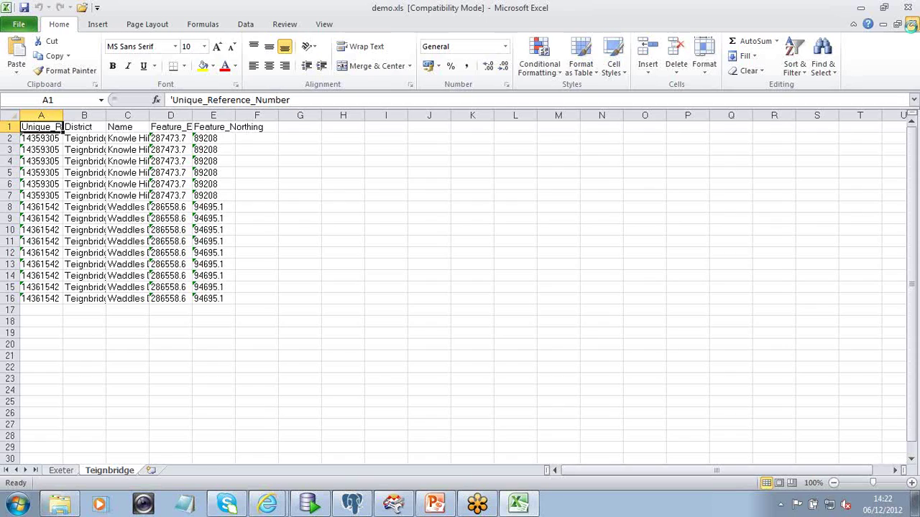
click(913, 23)
click(860, 8)
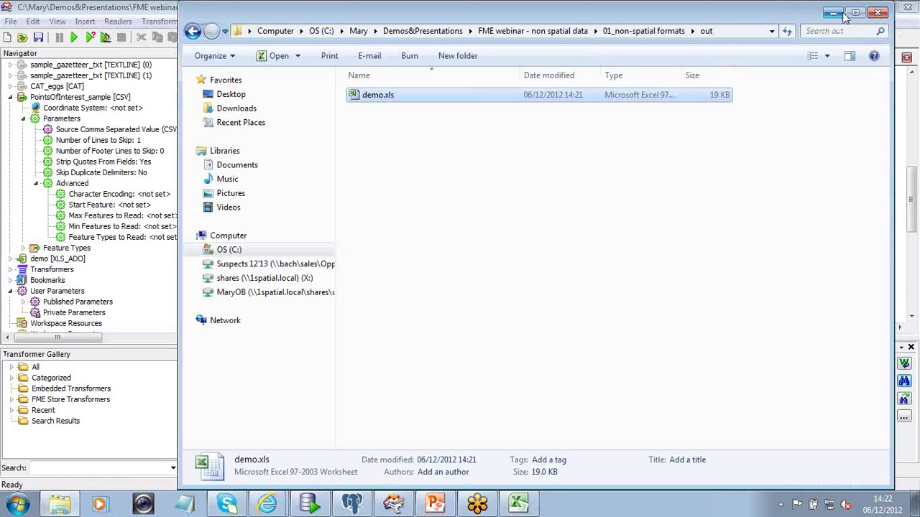
click(834, 13)
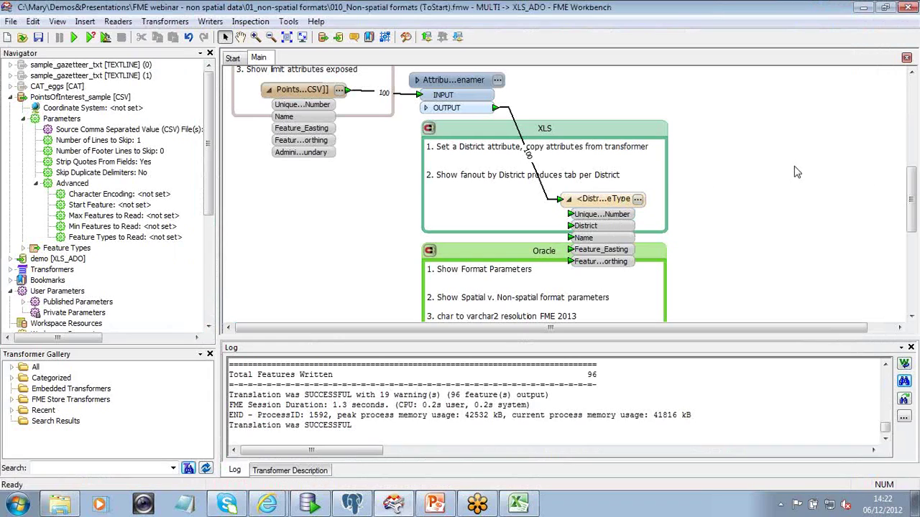
Step: Collapse the Excel feature type's attribute list within the XLS bookmark and disable the demo [XLS_ADO] writer
click(569, 199)
click(600, 205)
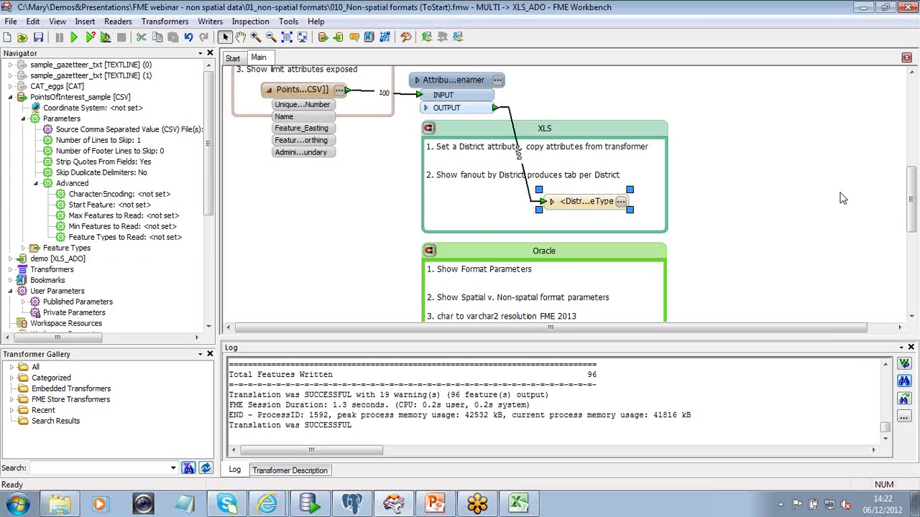
mouse_move(914, 203)
mouse_down()
mouse_move(914, 223)
mouse_move(912, 203)
mouse_move(913, 211)
mouse_up()
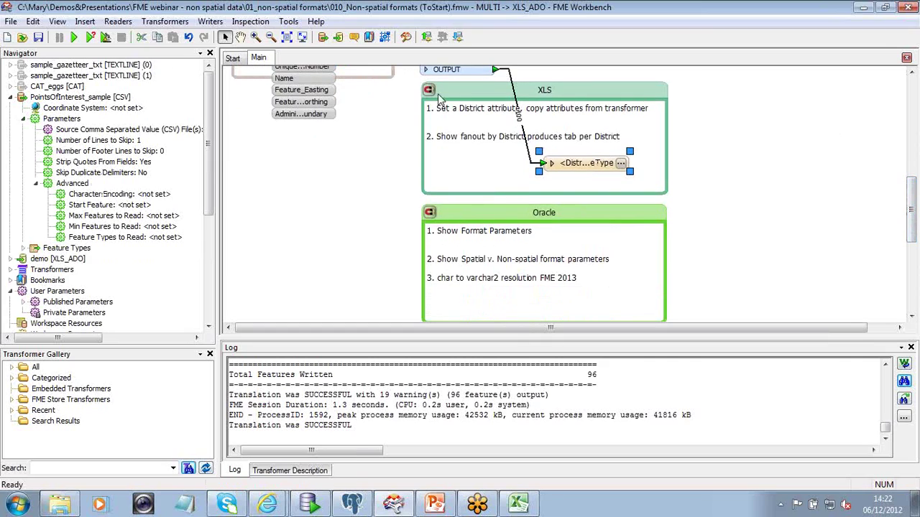
right_click(65, 99)
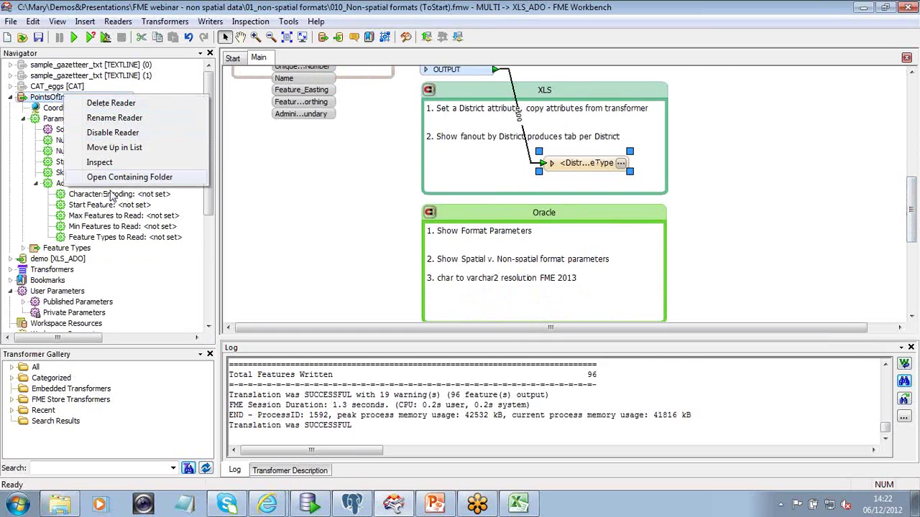
click(53, 260)
right_click(69, 262)
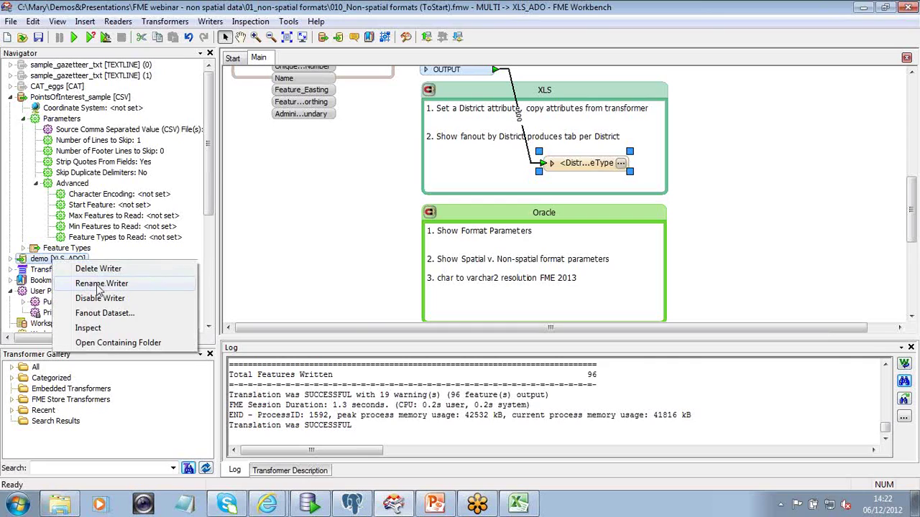
click(98, 299)
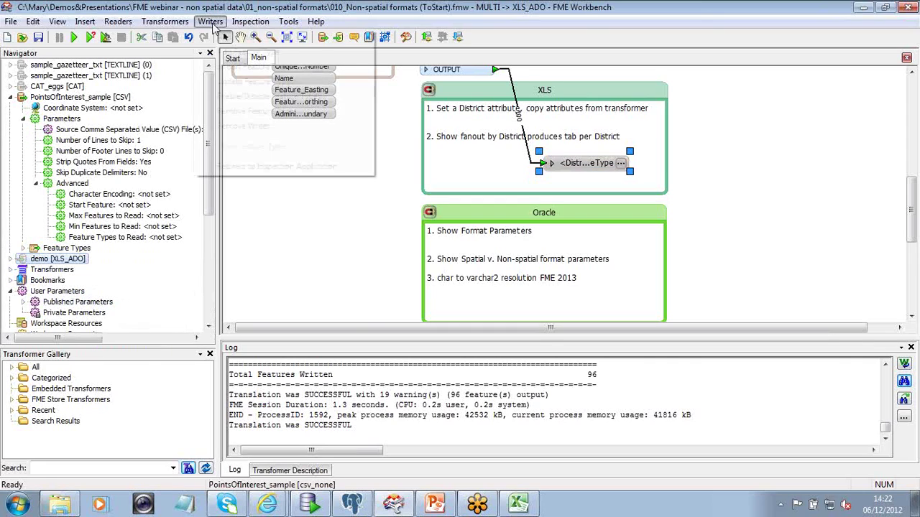
Step: Start adding a writer in the Oracle Non-spatial format and clear the demo.xls path from its dataset
click(210, 21)
click(237, 38)
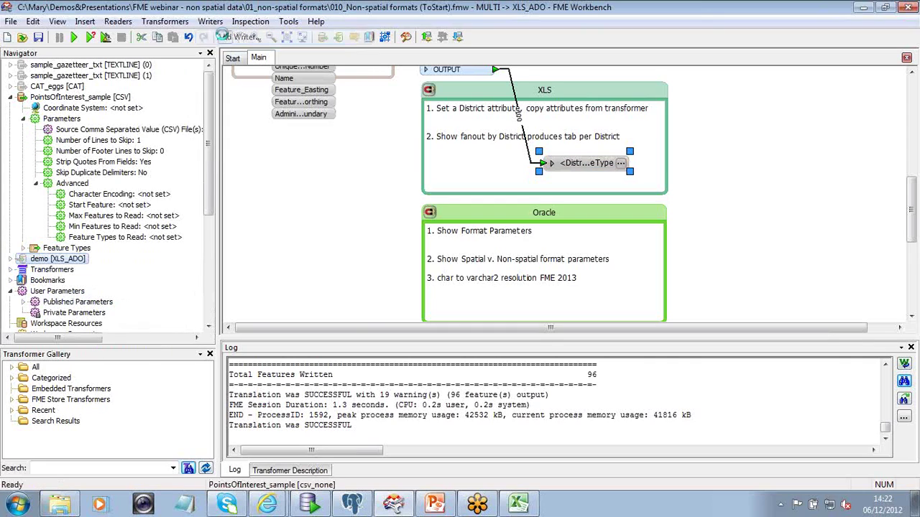
click(564, 200)
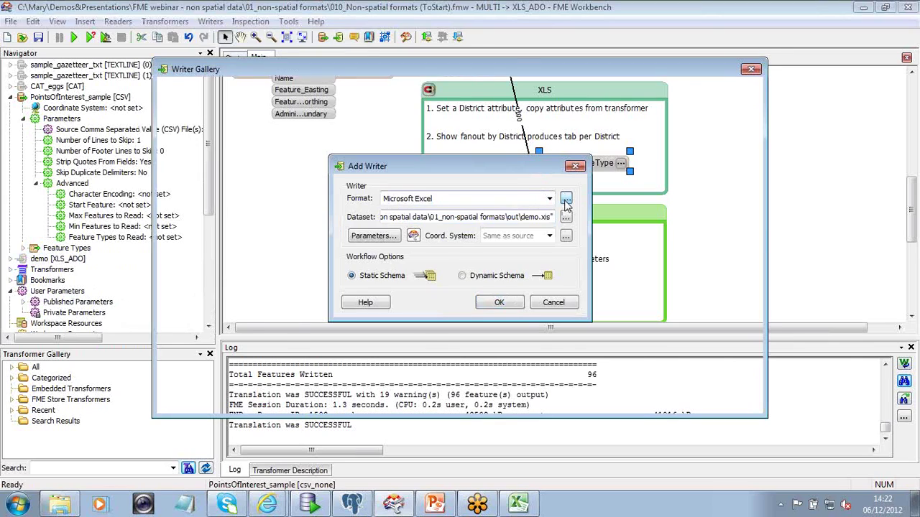
text(oracle)
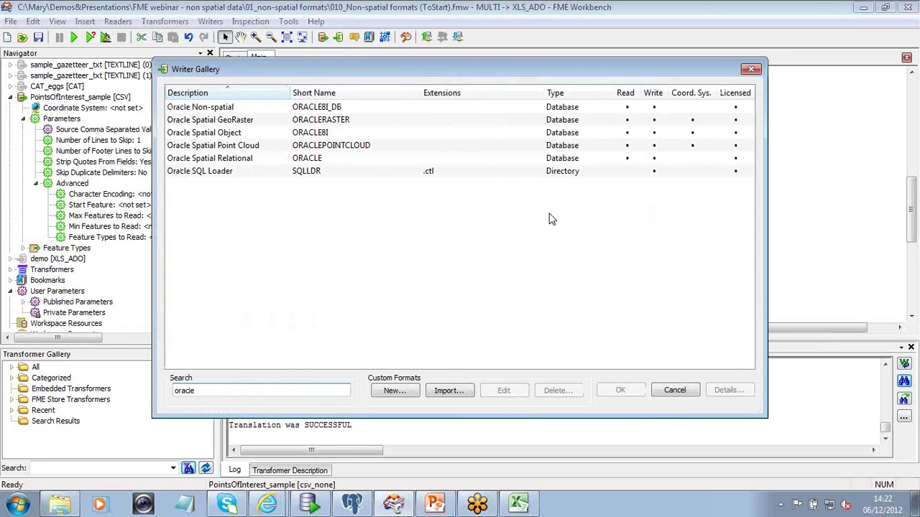
double_click(205, 107)
click(373, 236)
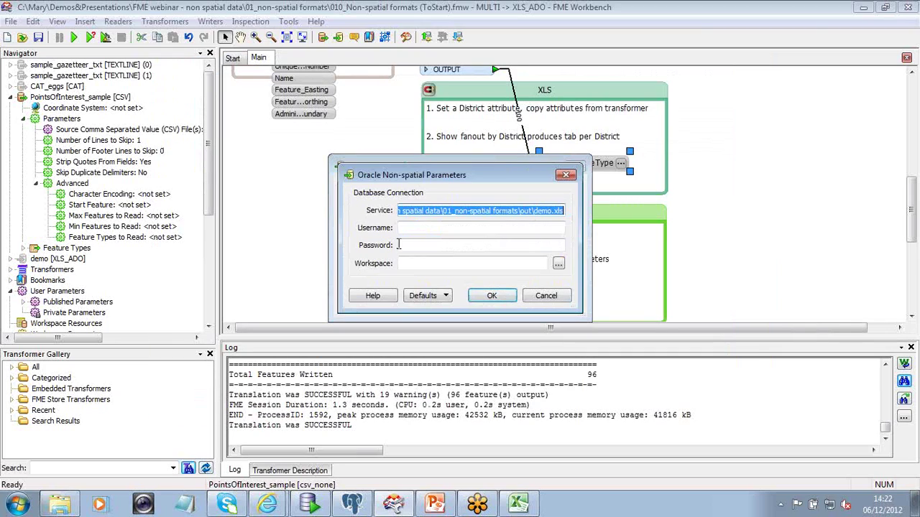
key(Escape)
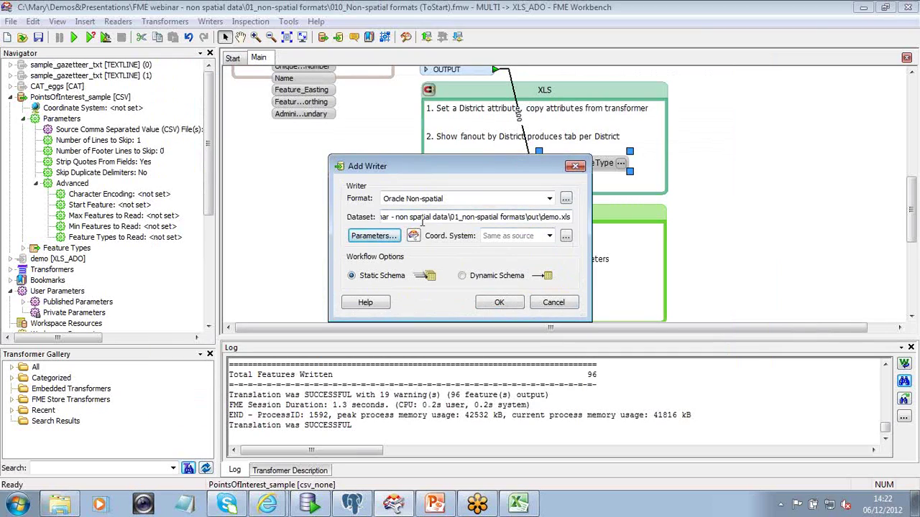
drag(383, 217, 607, 214)
key(Delete)
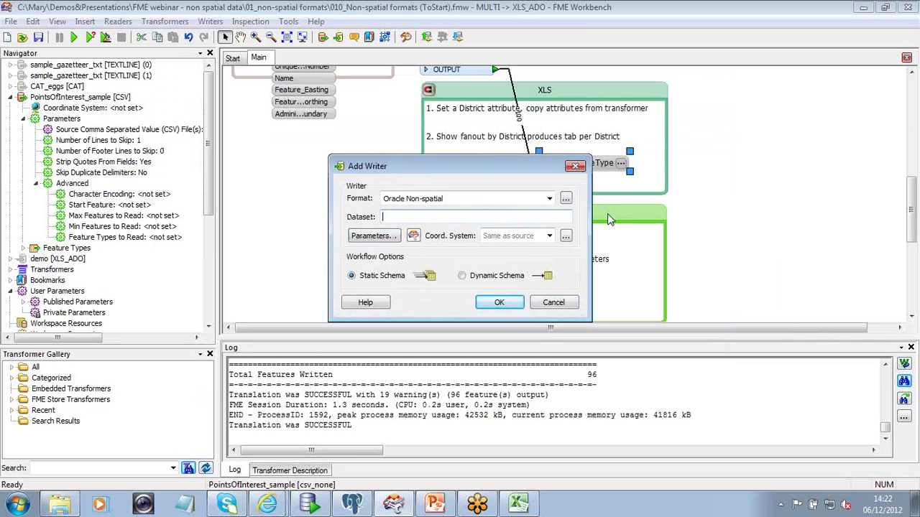
Step: Set the Oracle connection to service orcl with username DEMO, enter the database password, and add the writer with a static schema
click(373, 236)
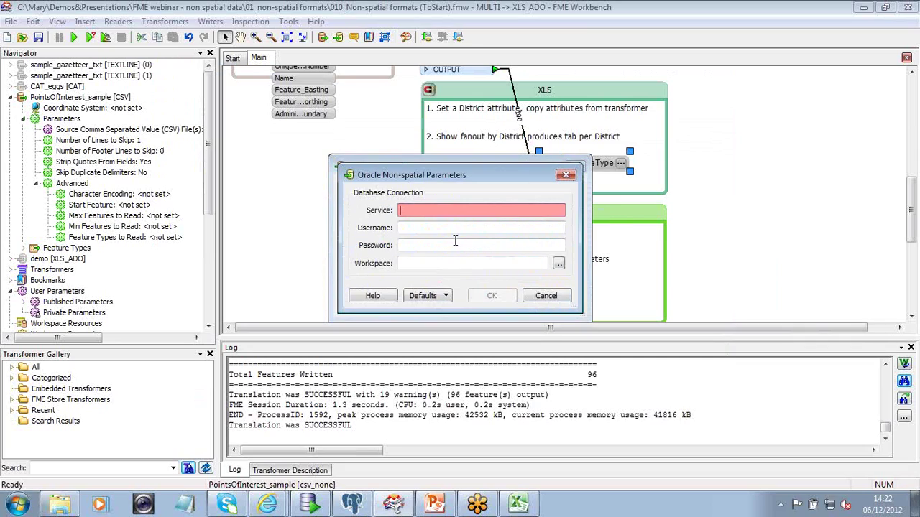
text(orcl)
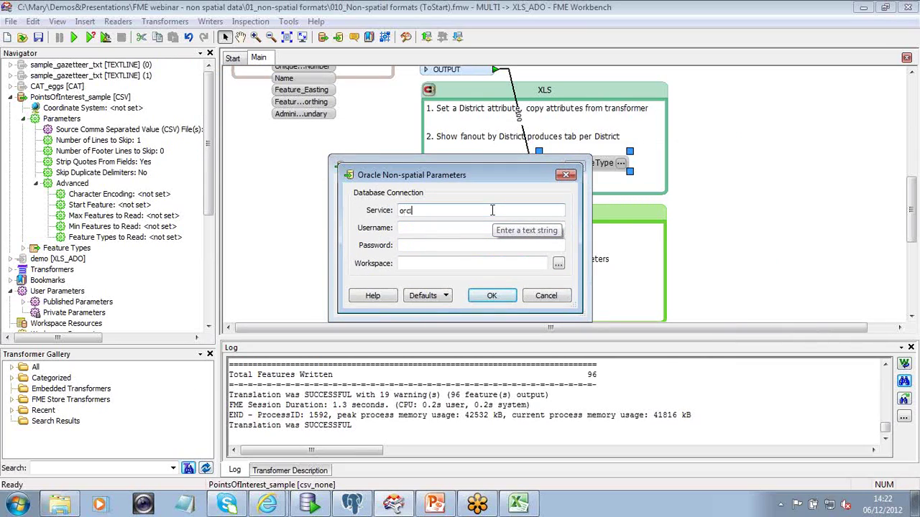
click(493, 230)
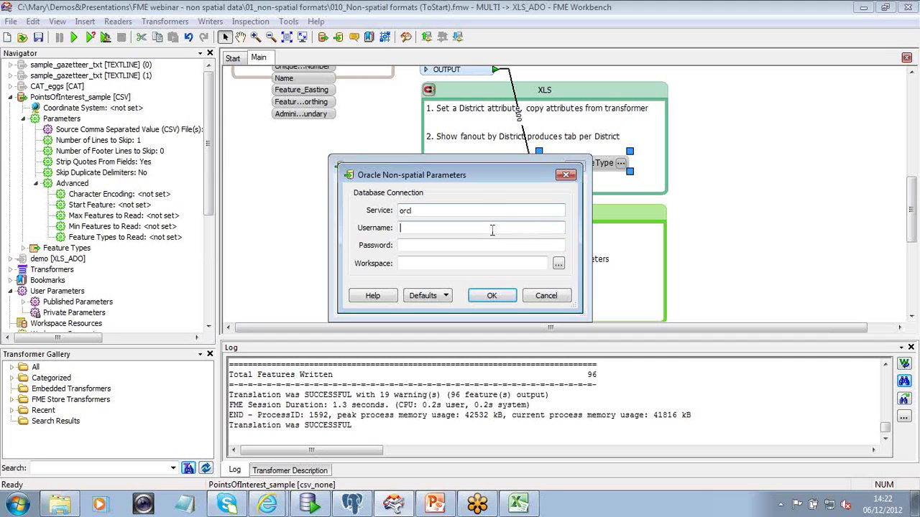
click(486, 248)
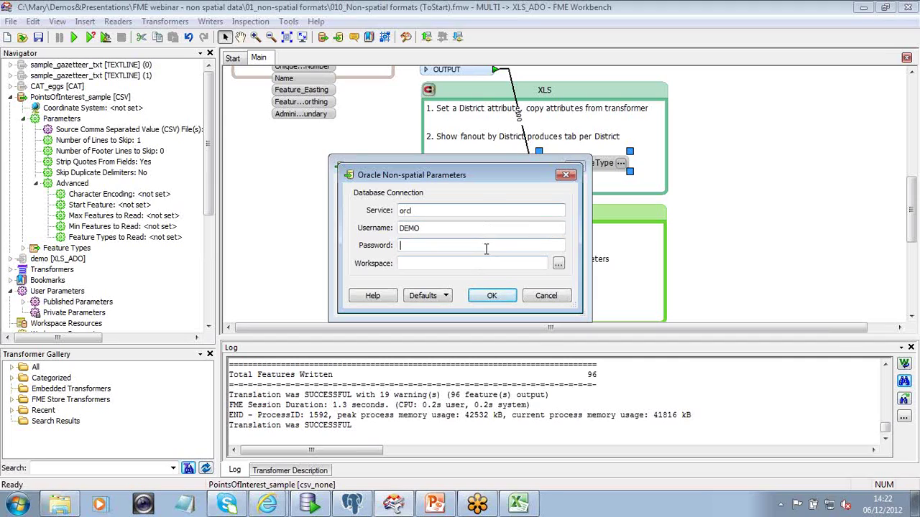
click(491, 297)
click(499, 303)
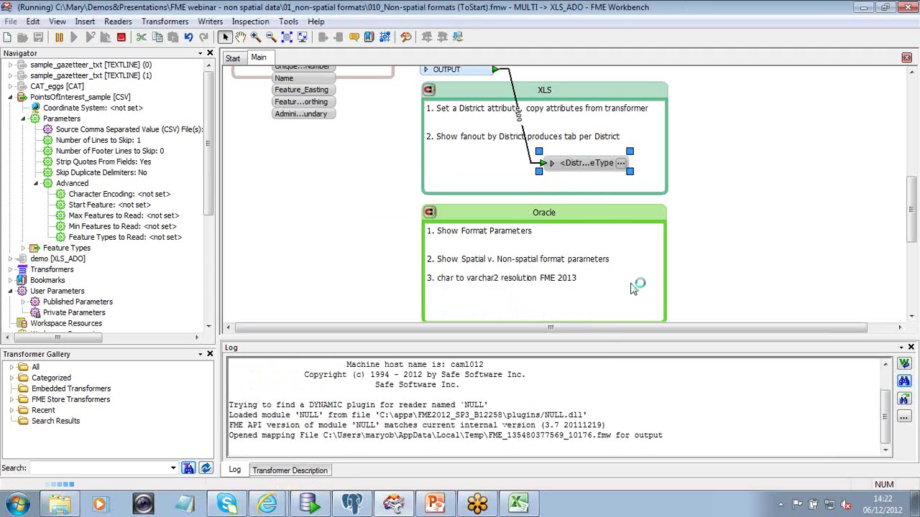
Step: Add a new feature type to the Oracle writer, keeping Create Table at Yes and setting Drop Existing Table to Yes
click(468, 286)
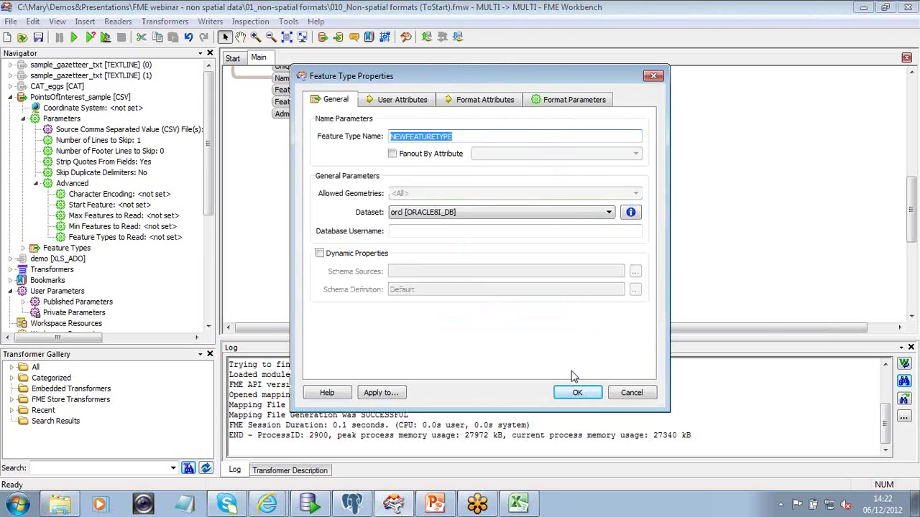
click(472, 98)
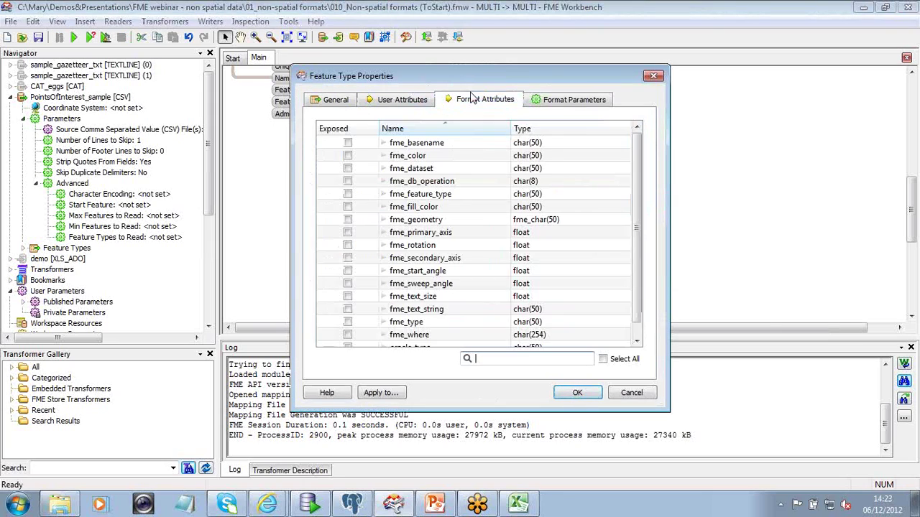
click(566, 100)
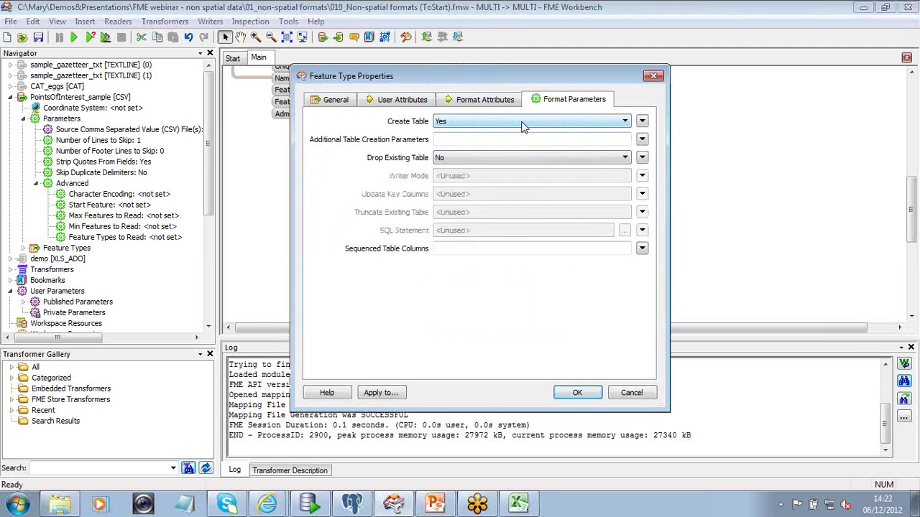
click(506, 162)
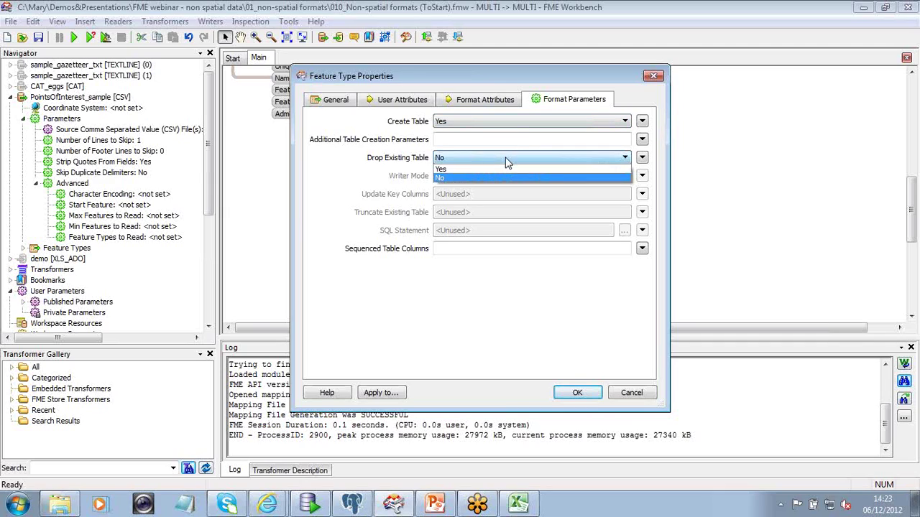
click(505, 167)
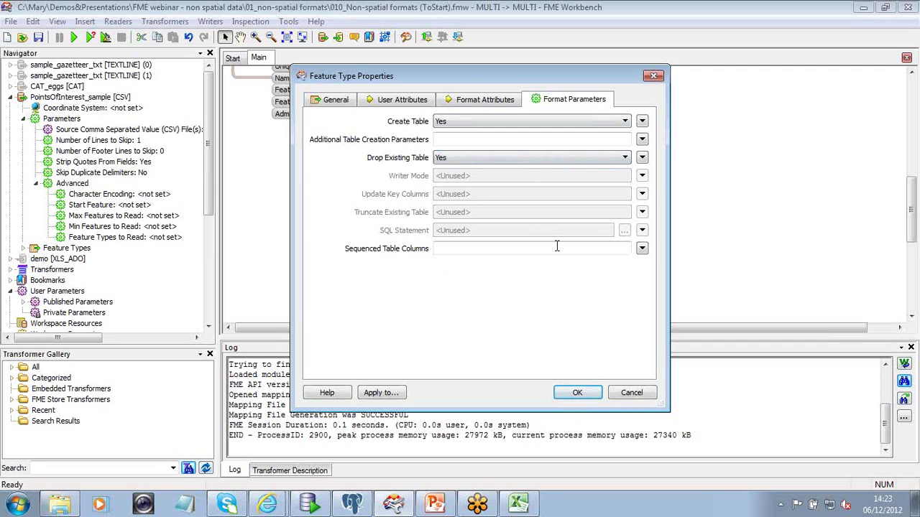
click(582, 394)
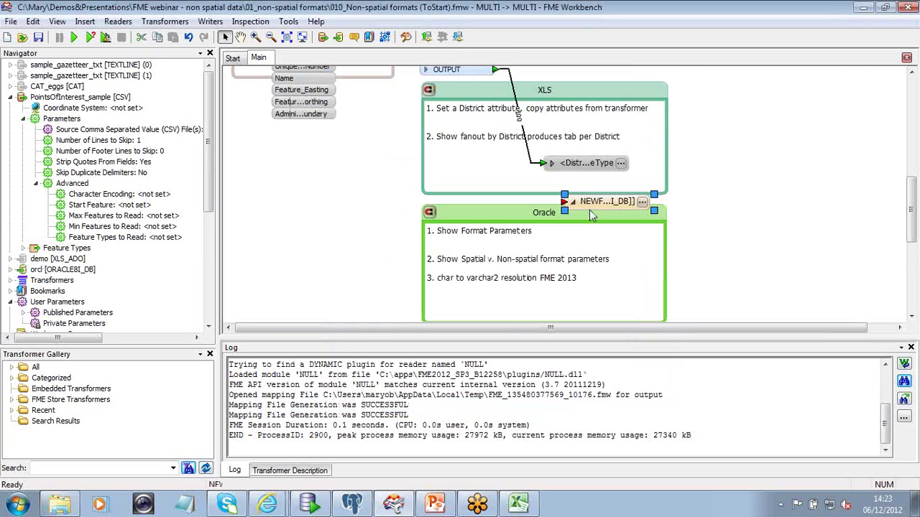
Step: Move the new Oracle feature type into the Oracle bookmark and review its format parameters, keeping them as set
drag(584, 204, 573, 248)
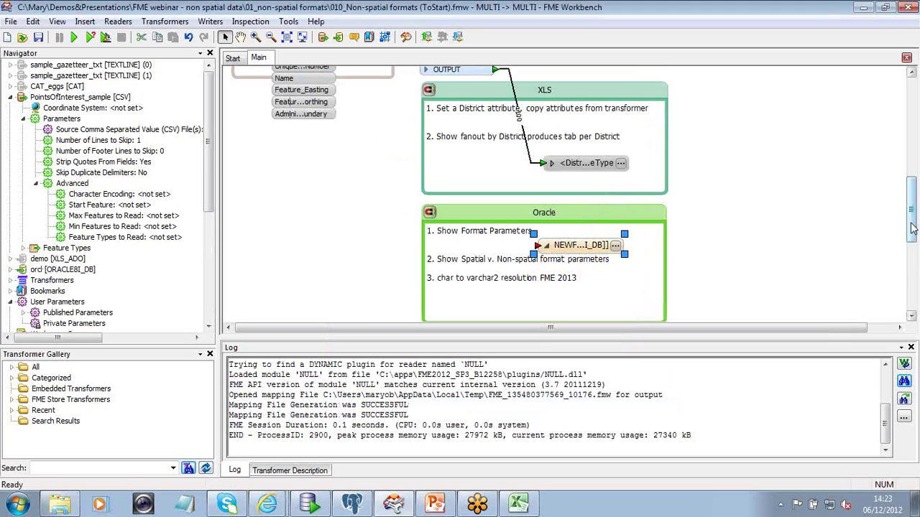
drag(912, 229, 911, 218)
double_click(609, 246)
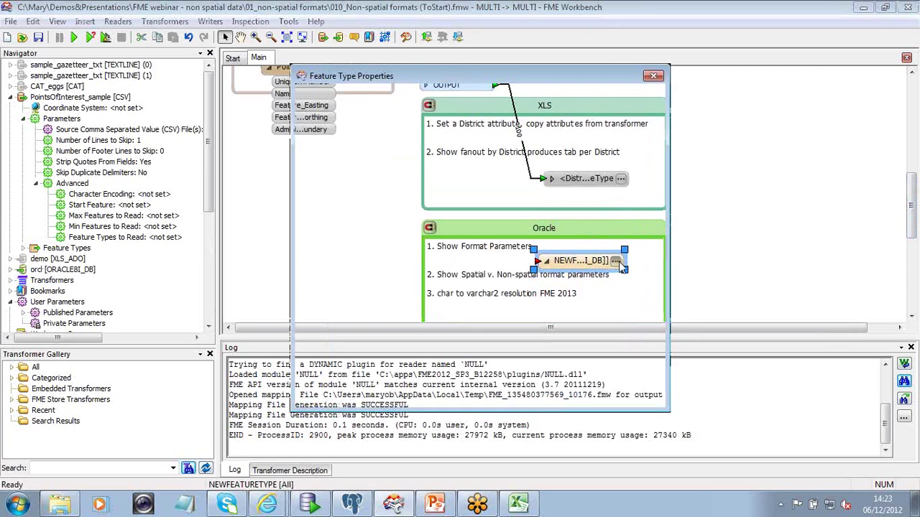
click(567, 102)
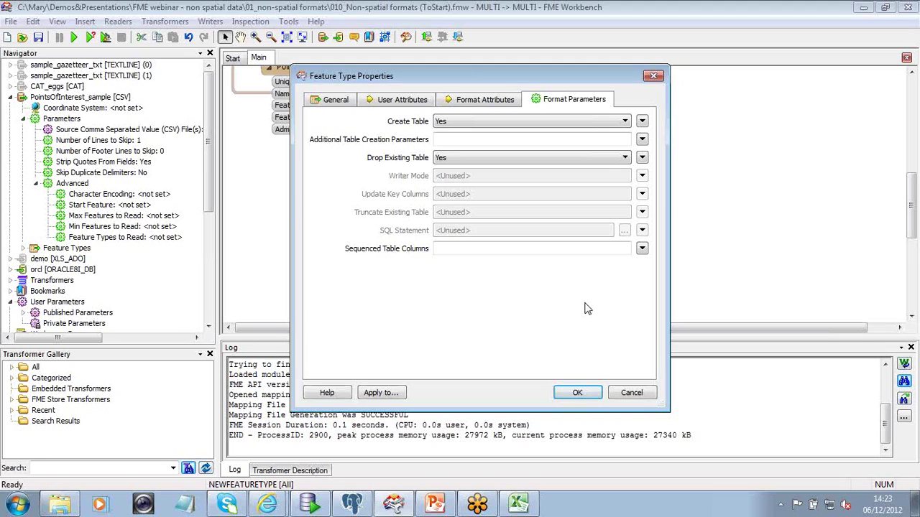
click(577, 394)
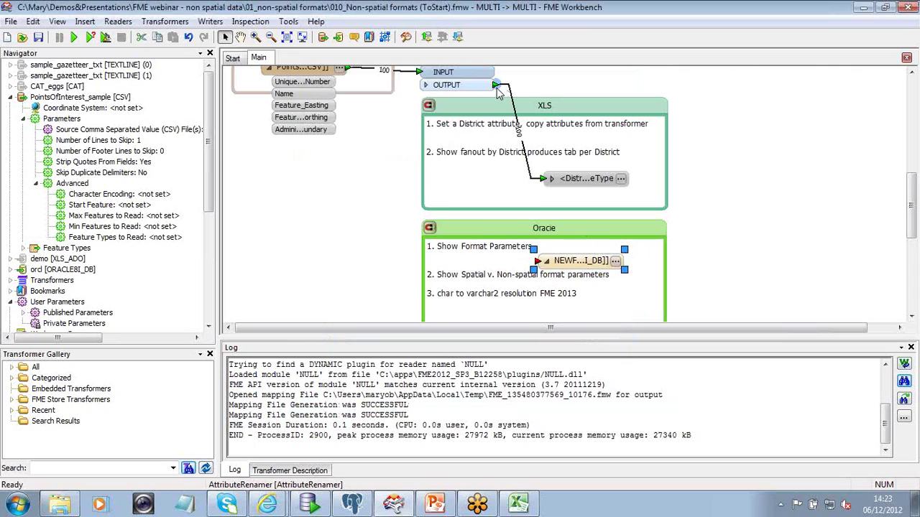
Step: Connect the AttributeRenamer's output to the Oracle feature type
drag(497, 86, 539, 261)
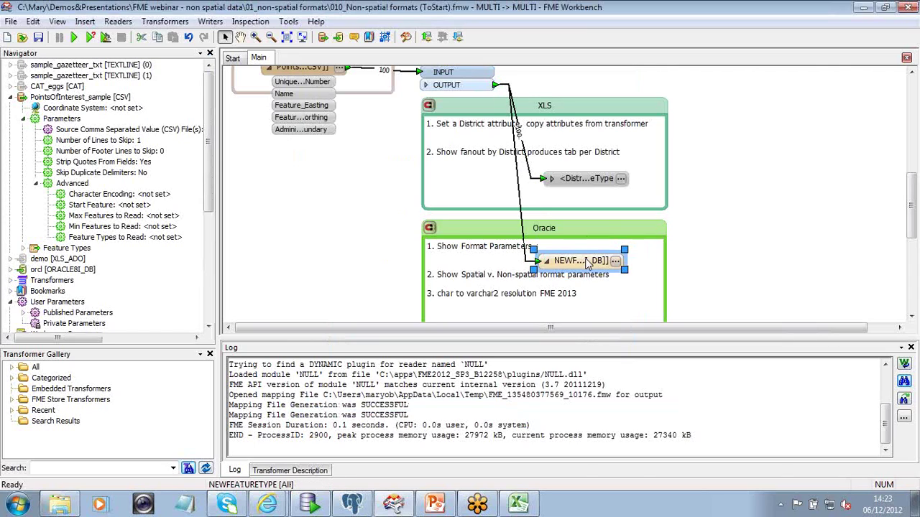
right_click(584, 261)
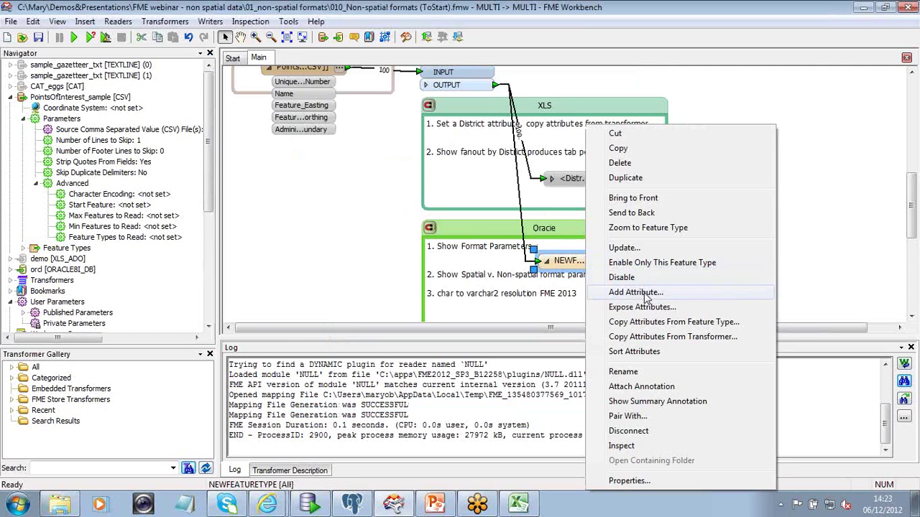
click(680, 324)
click(551, 218)
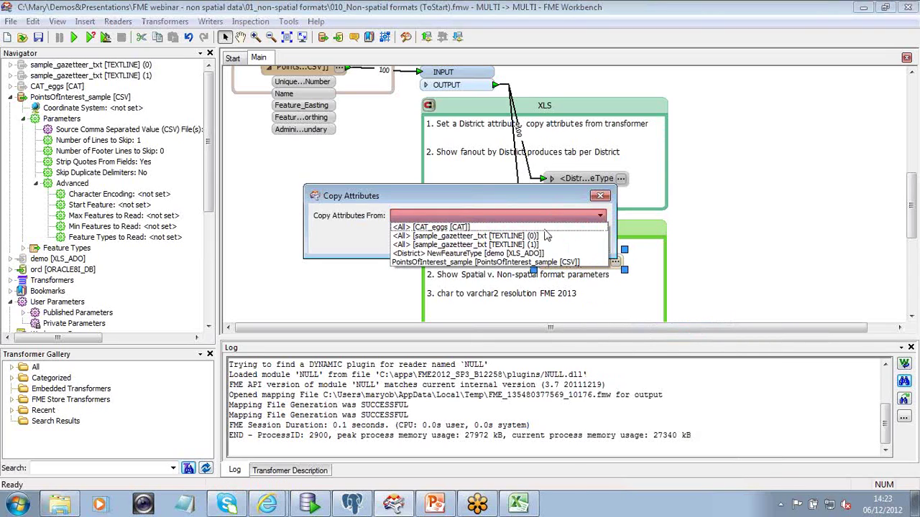
click(608, 244)
click(600, 196)
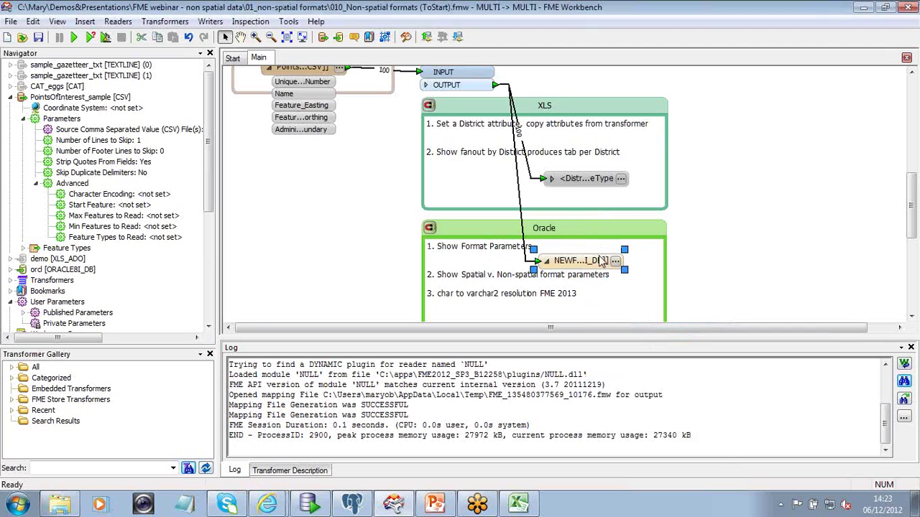
Step: Copy the attributes from the AttributeRenamer transformer onto the Oracle feature type and run the workspace
right_click(602, 260)
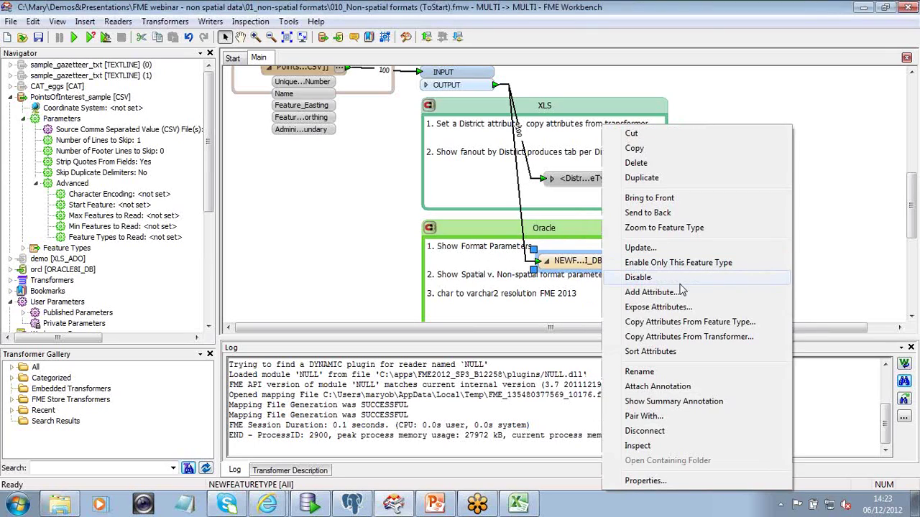
click(688, 337)
click(554, 217)
click(553, 228)
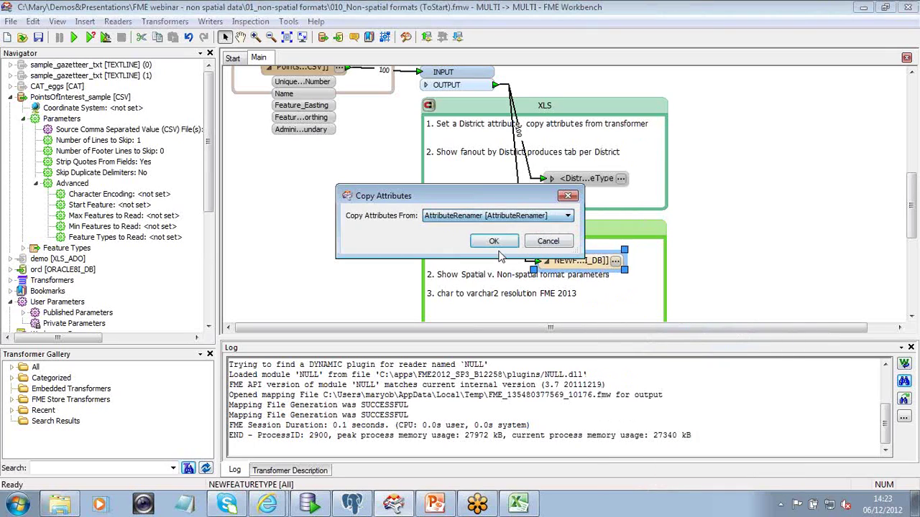
click(494, 241)
drag(914, 222, 914, 270)
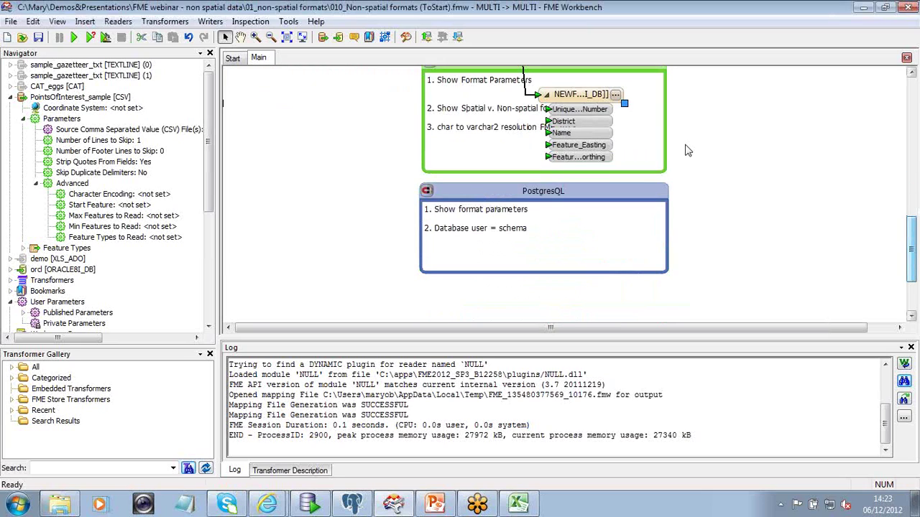
click(74, 39)
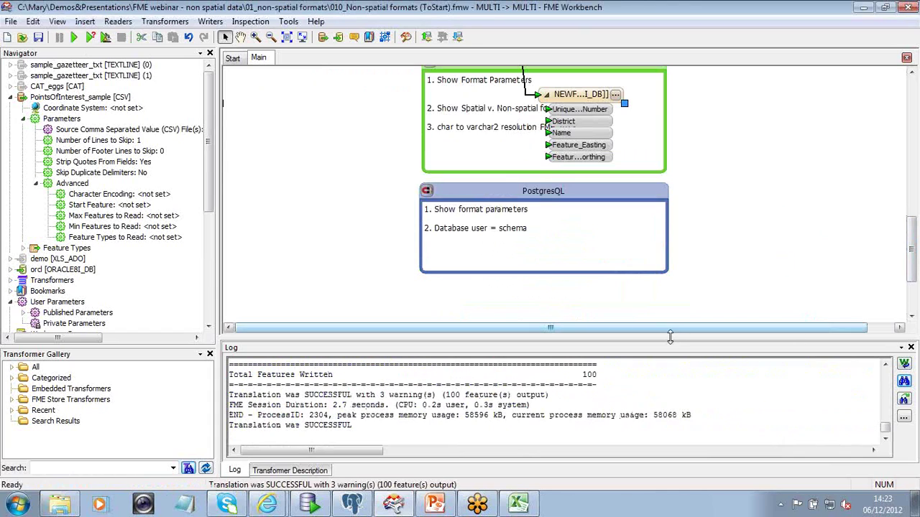
Step: Switch to Oracle SQL Developer, list the DEMO connection's filtered tables, and view the data of the POINTSOFINTEREST_SAMPLE table in a widened window
click(309, 505)
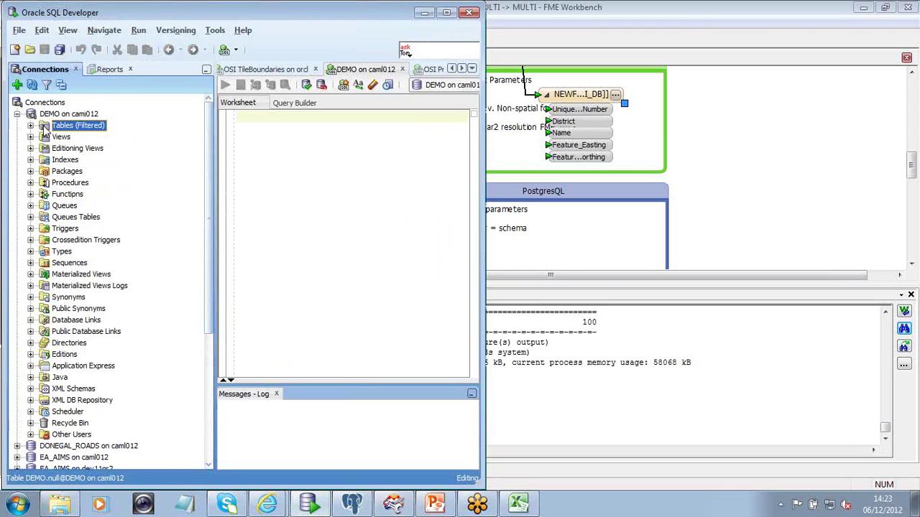
click(31, 127)
click(107, 136)
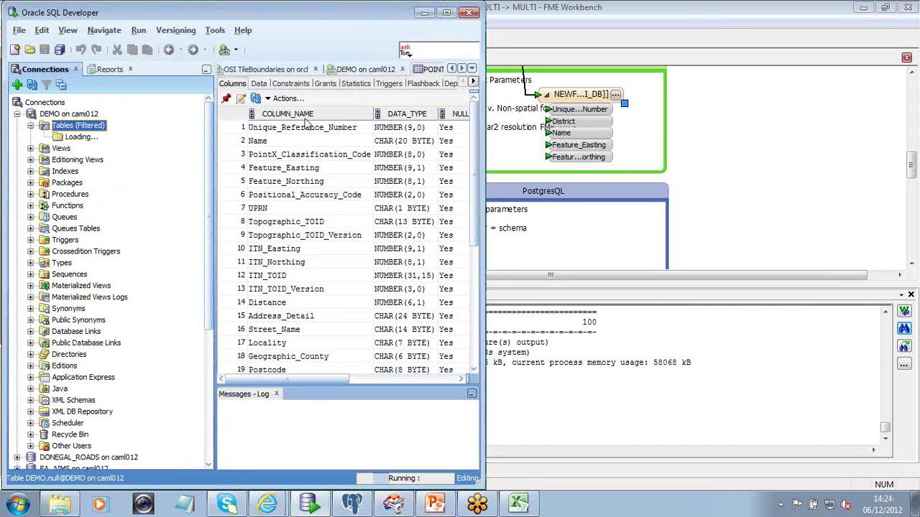
click(260, 84)
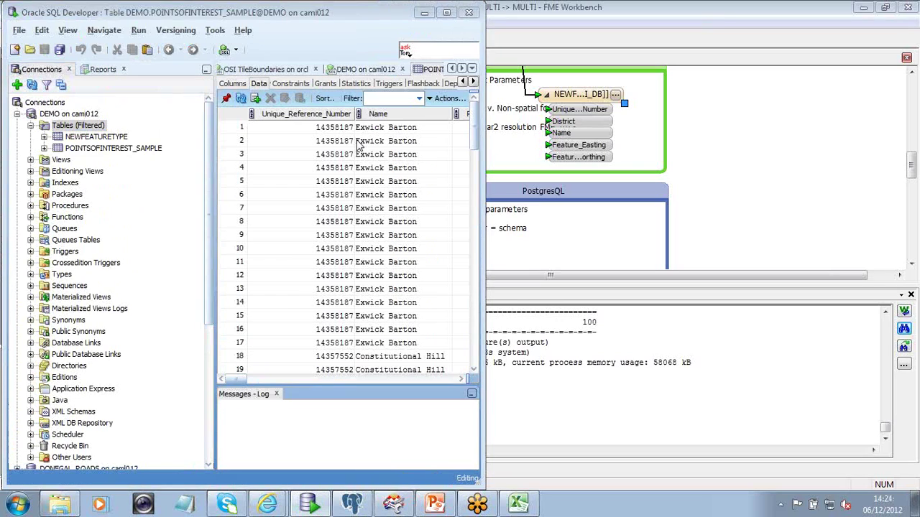
drag(481, 174, 696, 174)
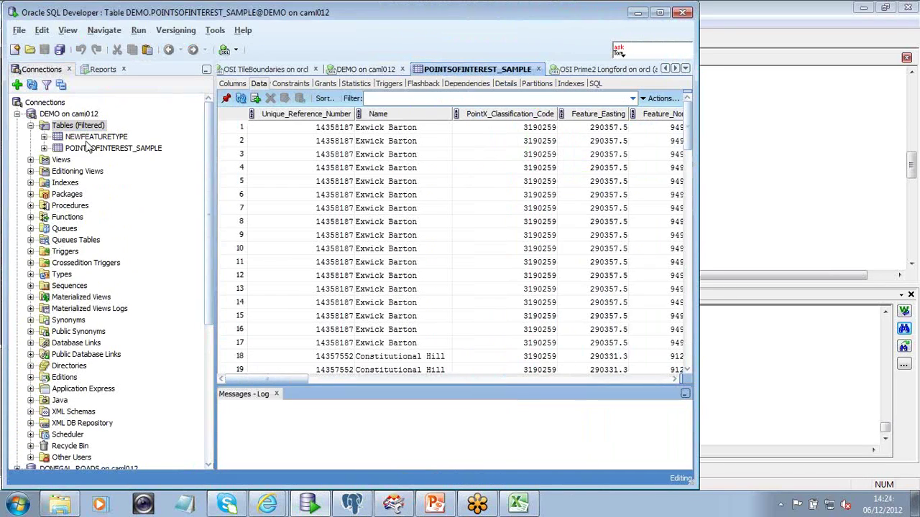
click(257, 84)
click(637, 13)
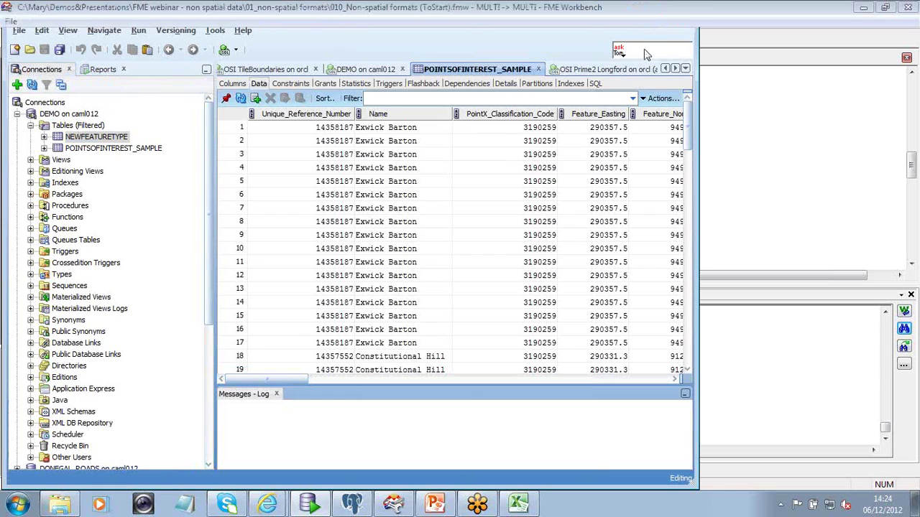
Step: Back in FME Workbench, review the Oracle feature type's table creation format parameters and close its properties without changes
scroll(913, 162, up, 2)
mouse_move(913, 162)
mouse_down()
mouse_move(913, 173)
mouse_move(914, 157)
mouse_up()
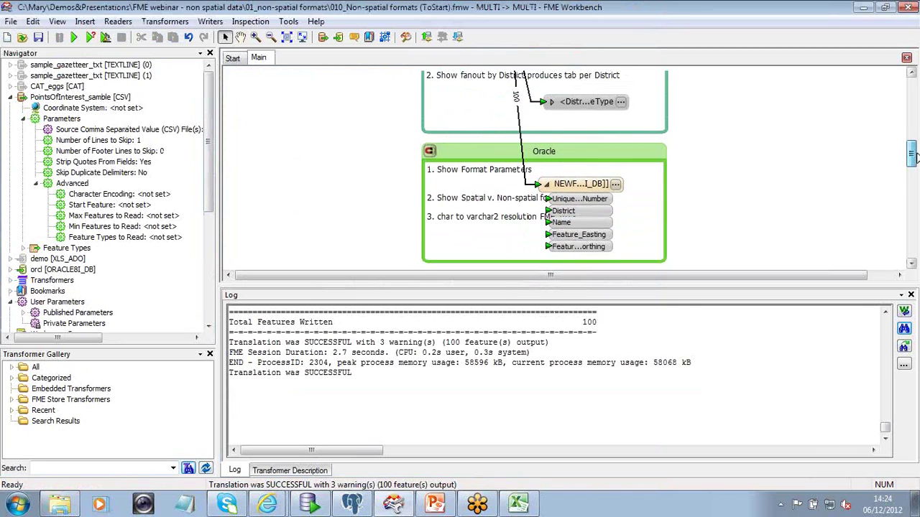
double_click(610, 186)
click(586, 100)
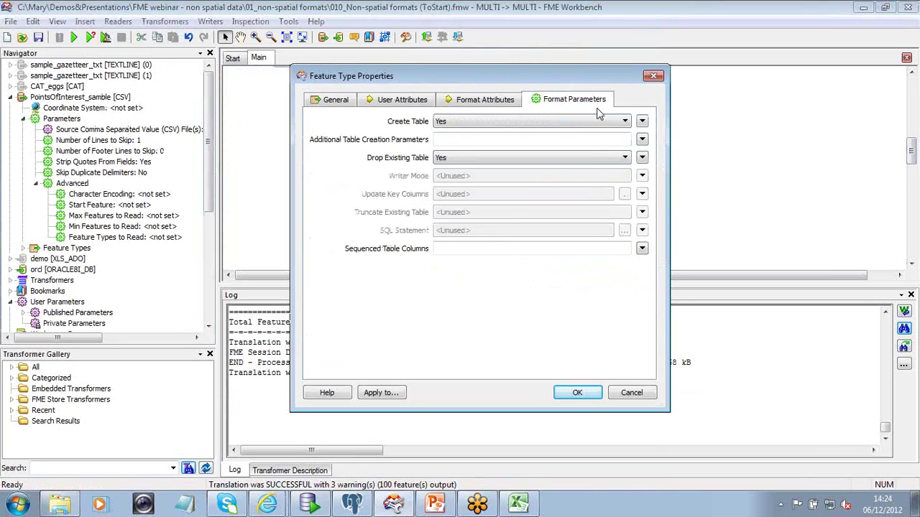
click(653, 76)
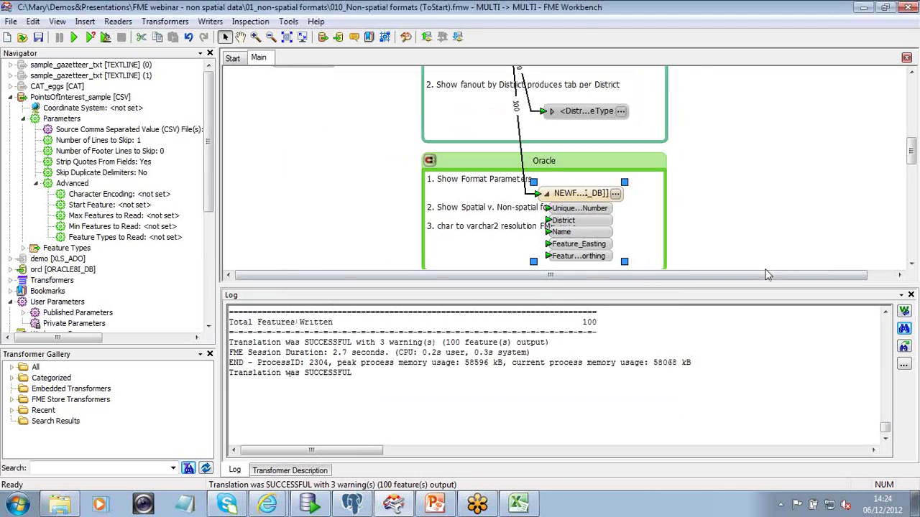
drag(768, 284, 768, 355)
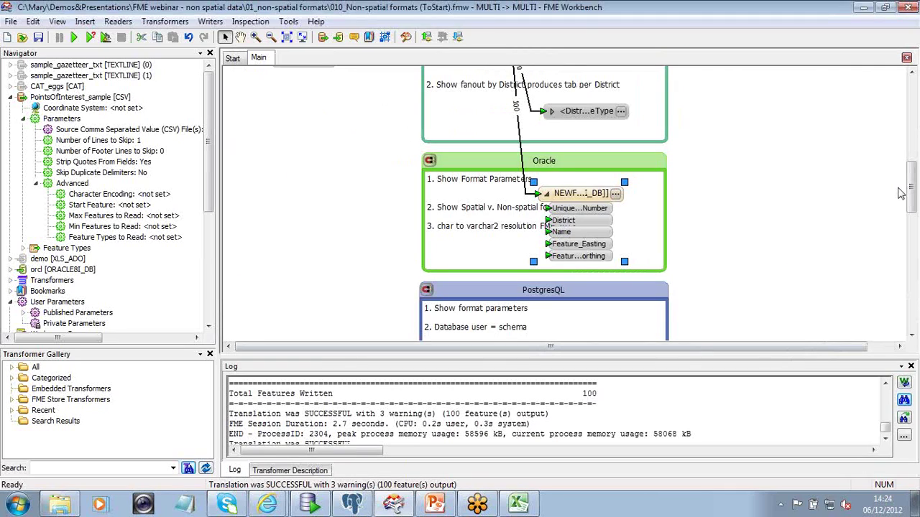
mouse_move(911, 193)
mouse_down()
mouse_move(913, 226)
mouse_move(911, 205)
mouse_up()
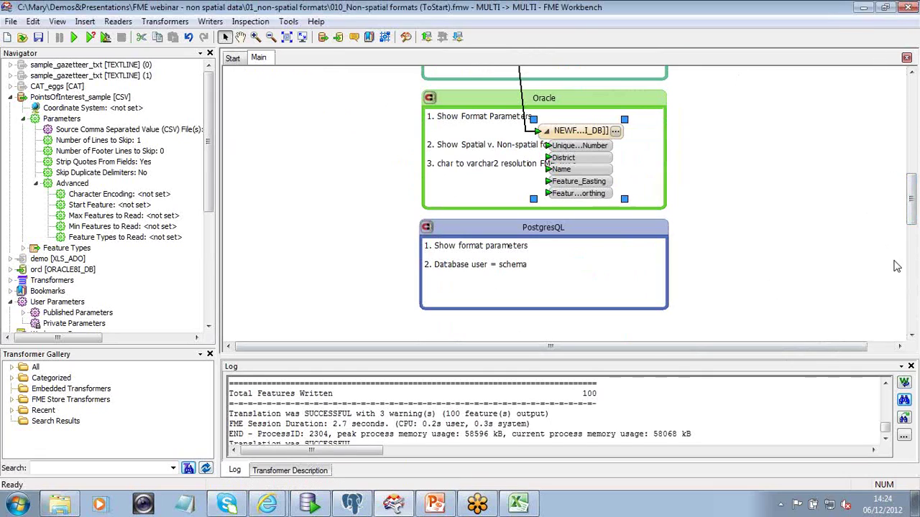
drag(914, 208, 914, 153)
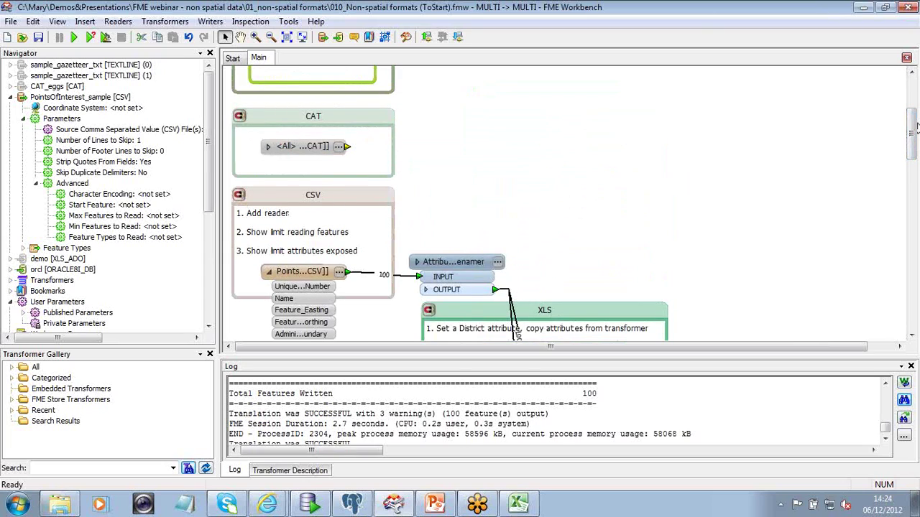
scroll(915, 128, down, 5)
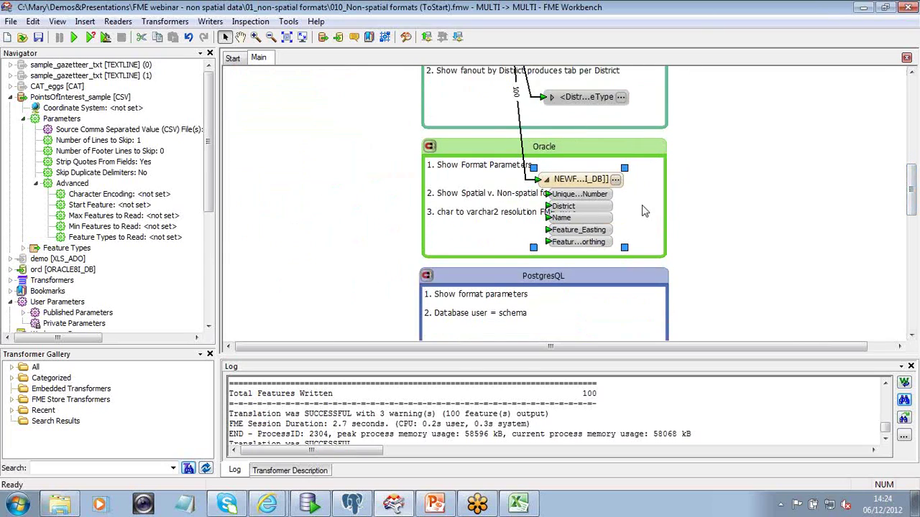
Step: Close the workspace, saving its changes, and switch to the PowerPoint presentation
click(11, 21)
click(29, 66)
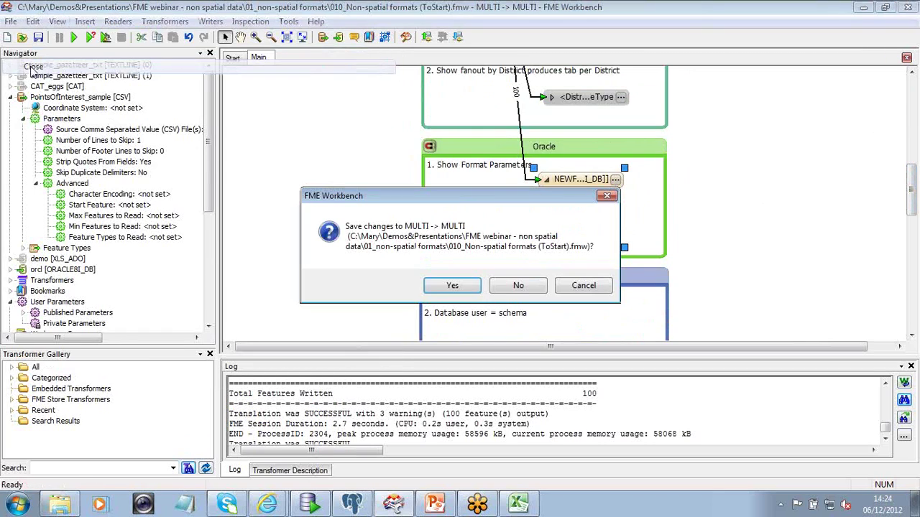
click(471, 288)
click(436, 504)
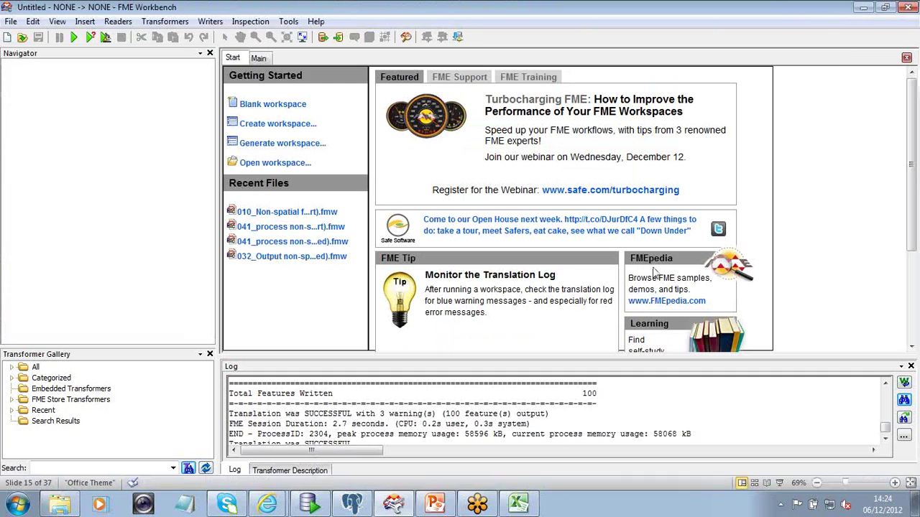
click(436, 504)
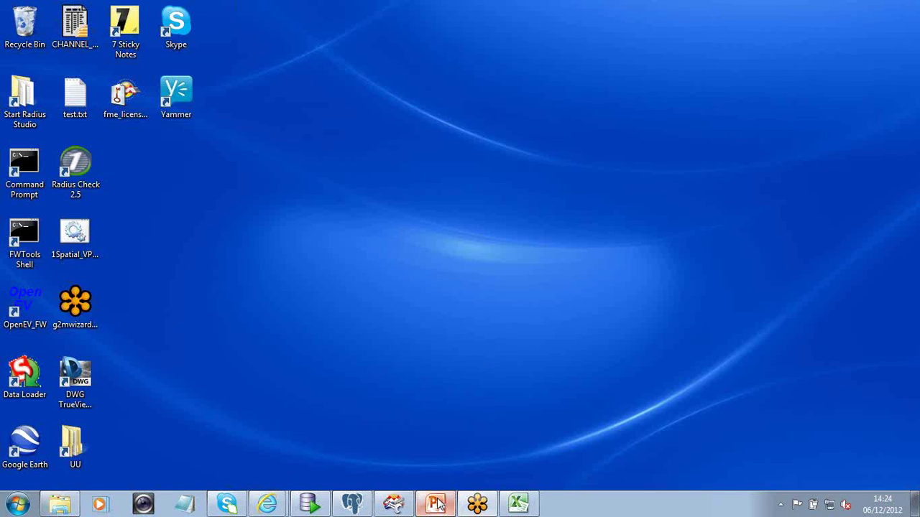